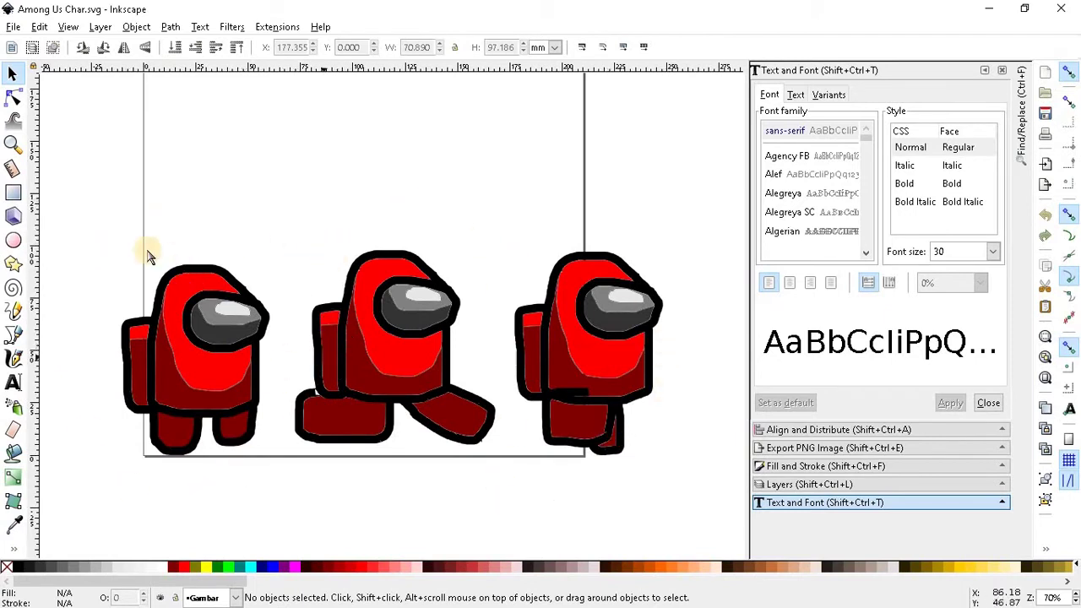
- Examine the three red character groups in the drawing: the standing pose and the two walking poses
key("Tab")
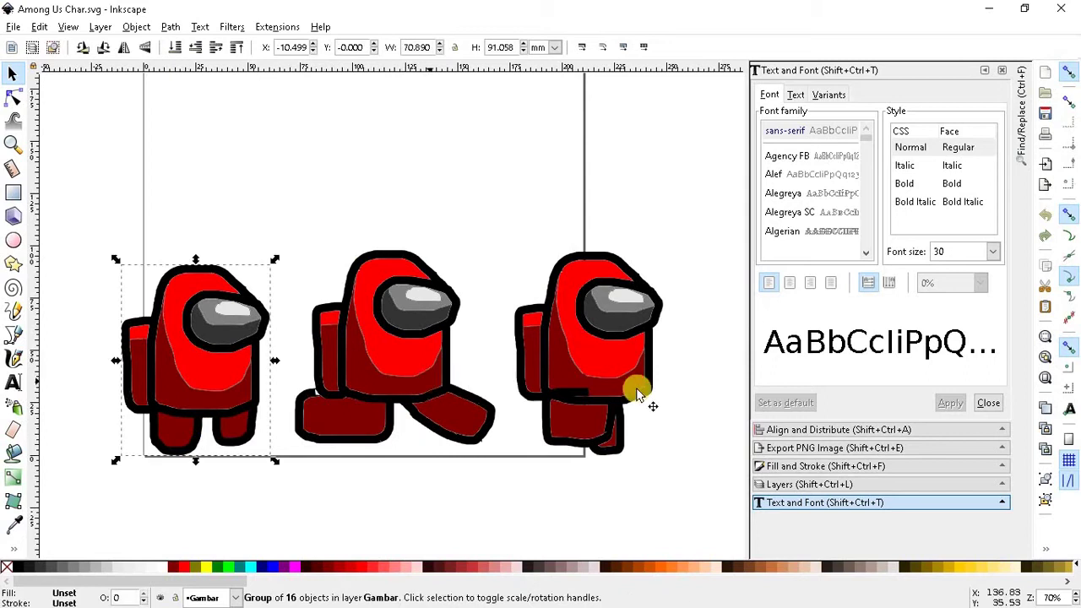
key("Tab")
key("Tab")
key("shift+Tab")
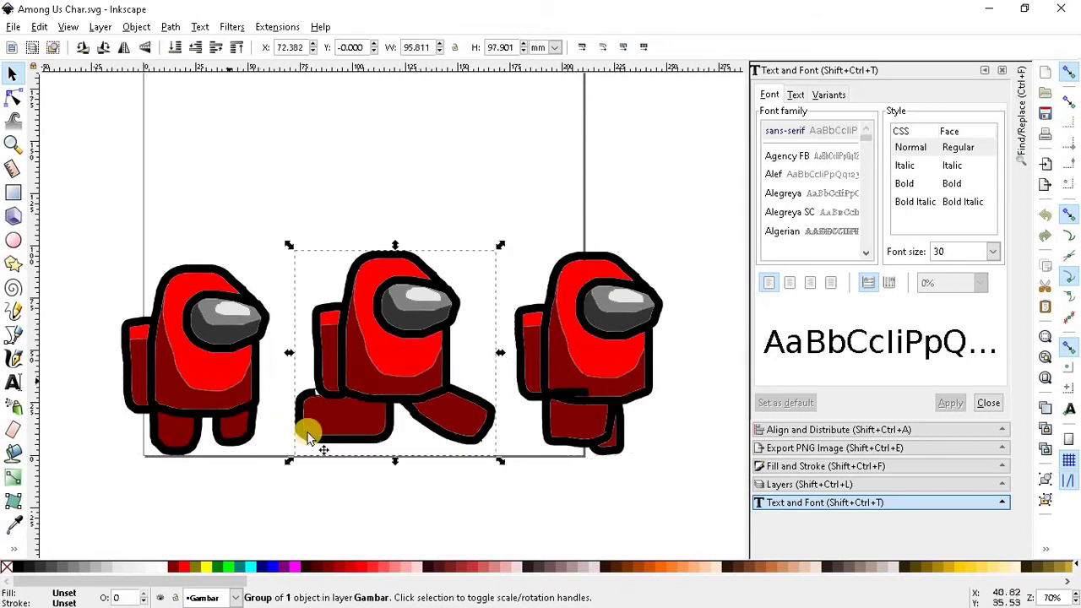
key("shift+Tab")
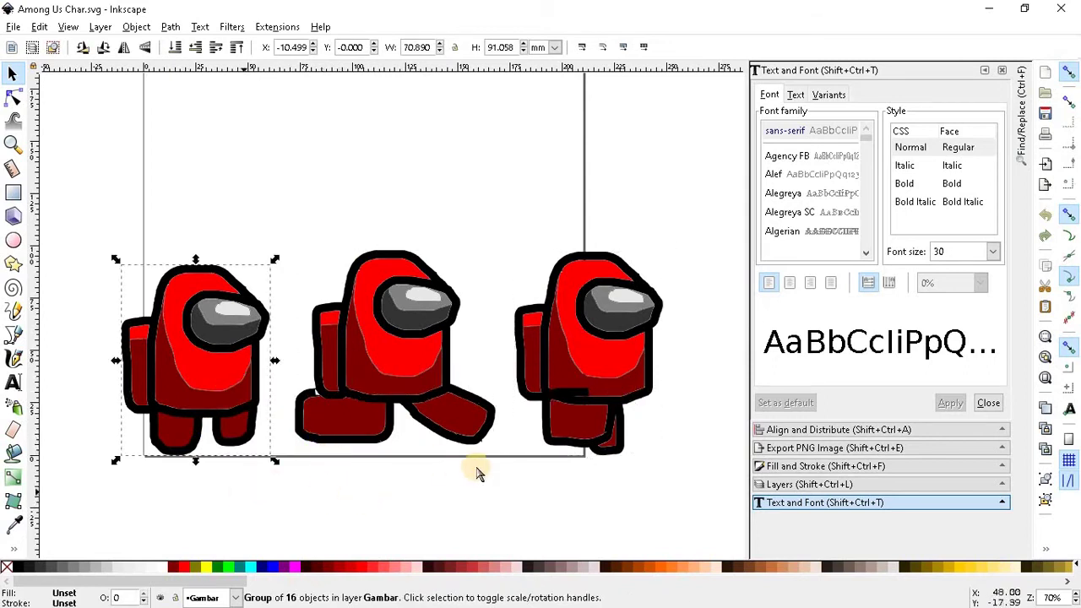
key("Escape")
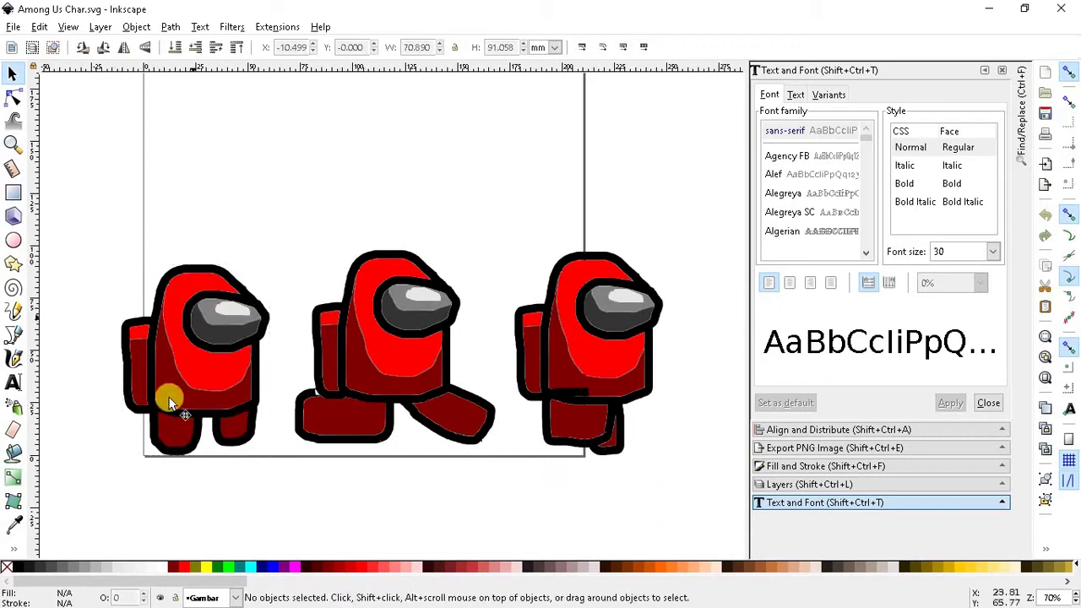
left_click(225, 357)
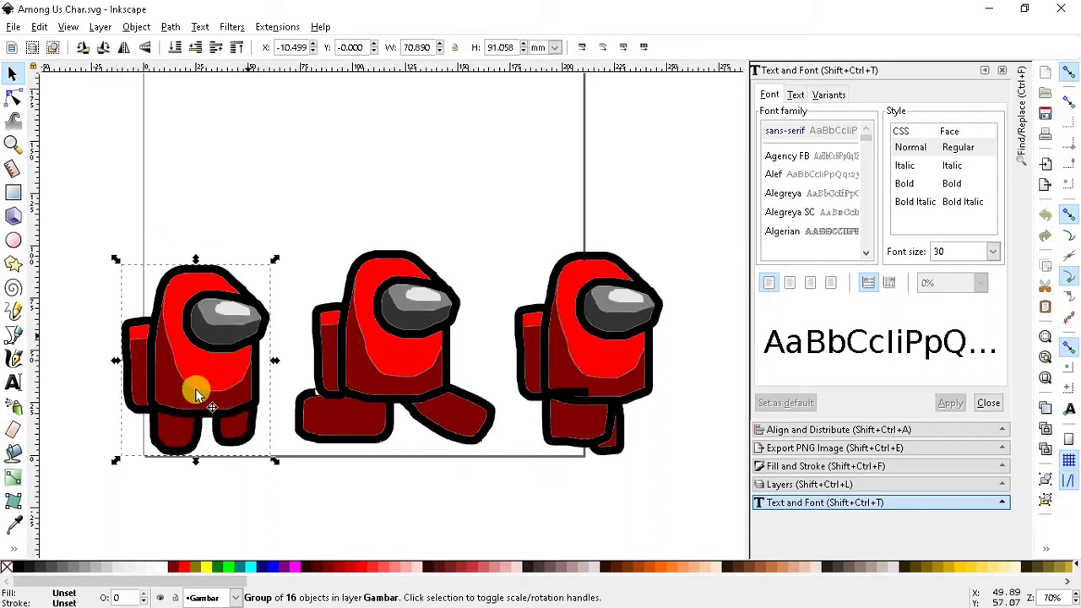
left_click(380, 379)
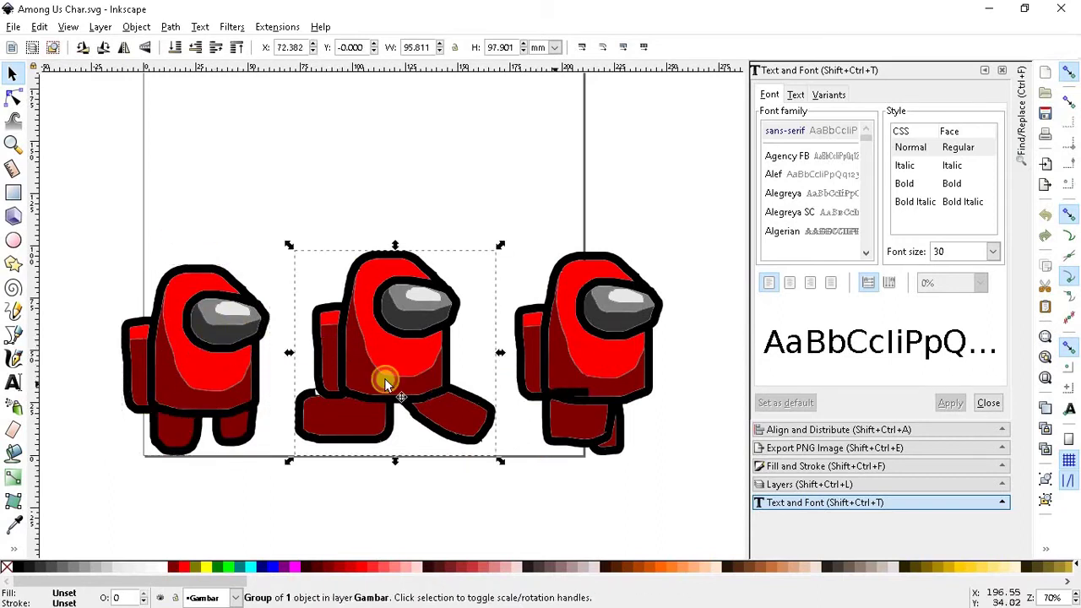
left_click(516, 374)
key("shift+Tab")
left_click(579, 371)
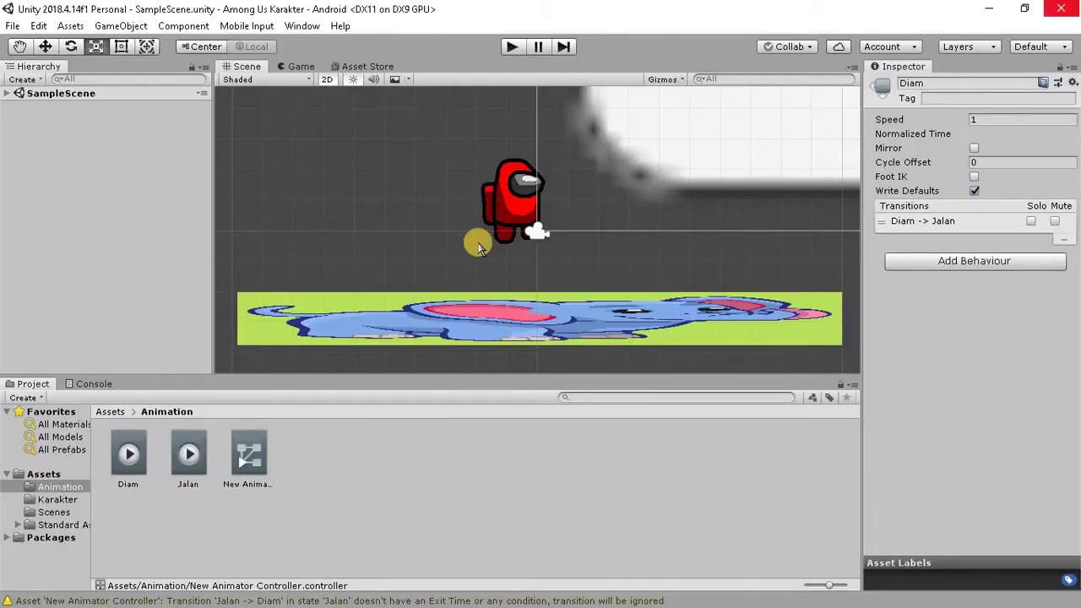
- Switch to Unity and change the editor layout to the saved animation editing layout
left_click(1044, 48)
left_click(965, 113)
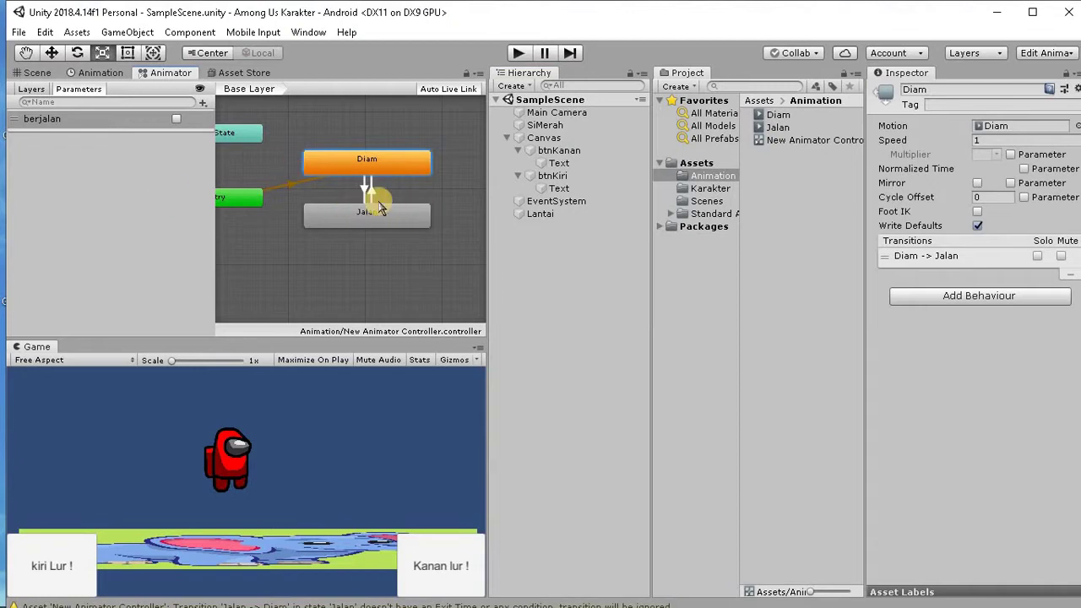
- Delete the Diam and Jalan states and the berjalan parameter from the animator controller
key("Delete")
left_click(378, 225)
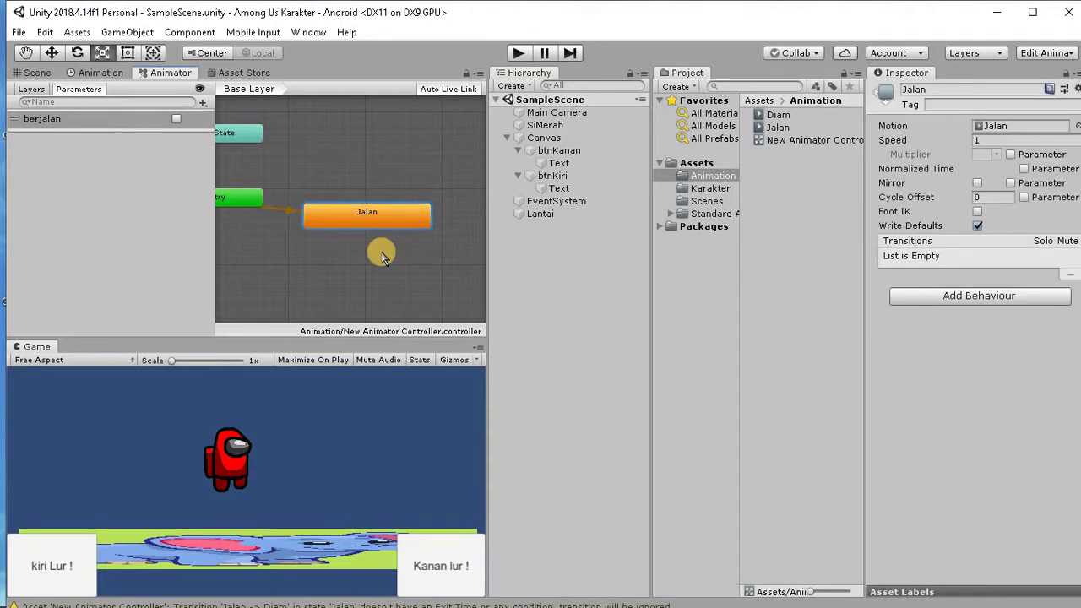
key("Delete")
left_click(63, 124)
right_click(64, 123)
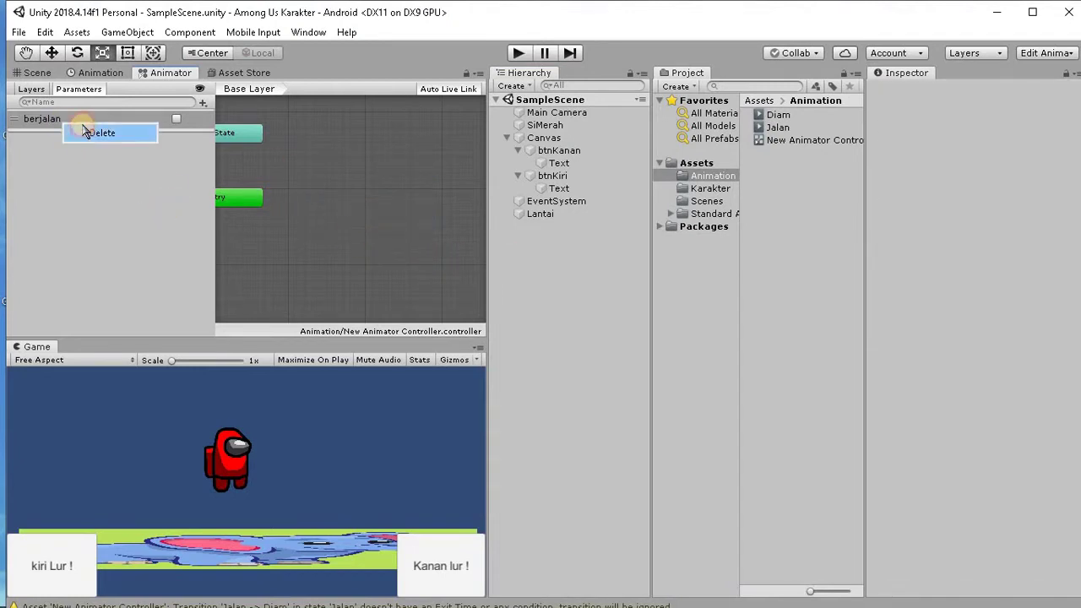
left_click(93, 132)
- Examine SiMerah's animation and animator setup, and the Gajah sprite and Merah script in the Assets folder
left_click(99, 73)
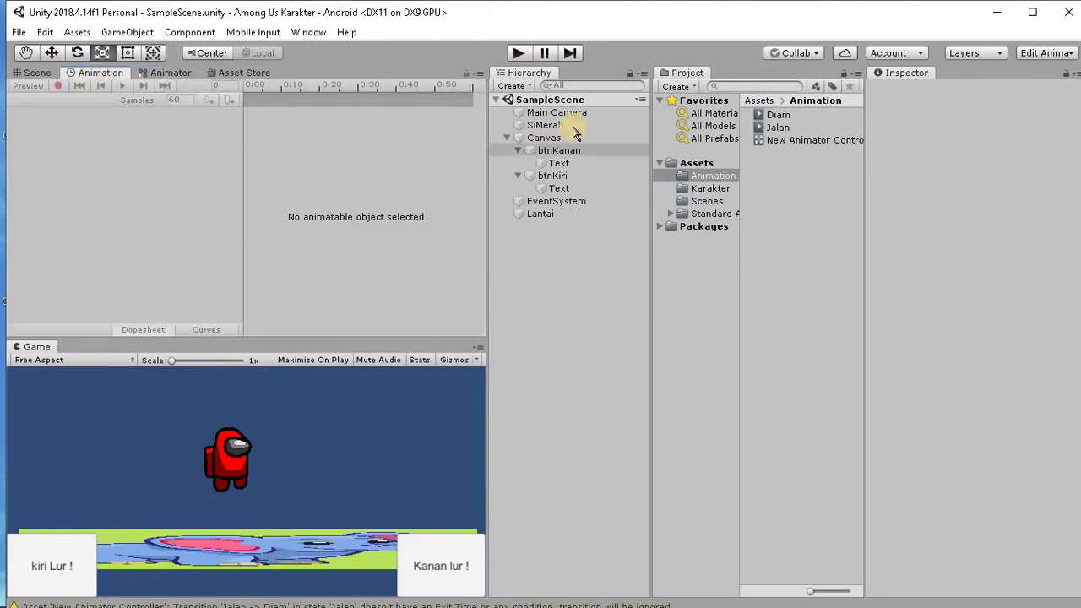
left_click(549, 125)
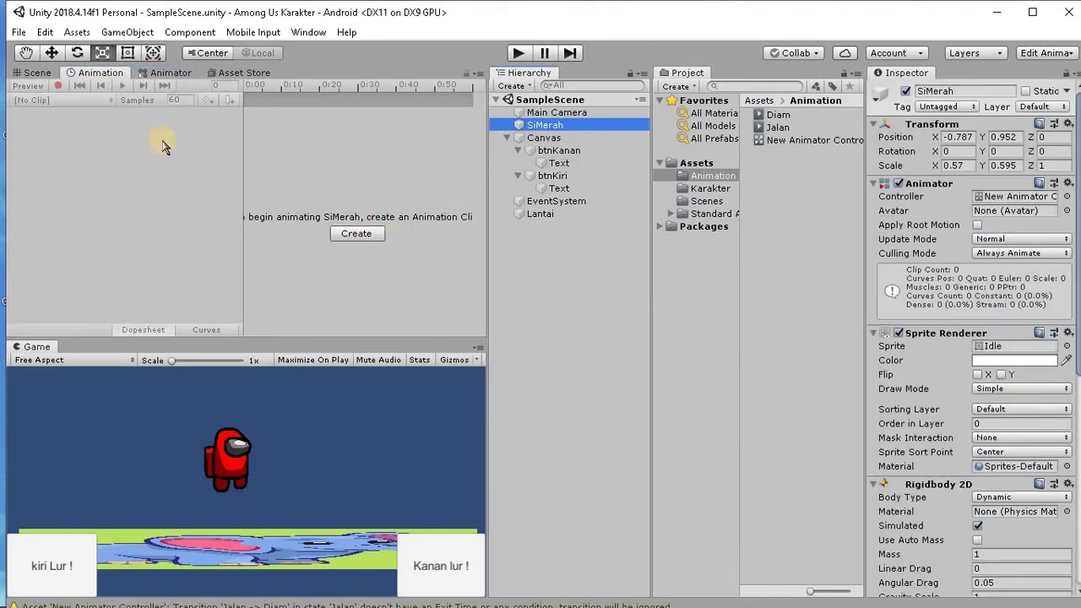
left_click(169, 73)
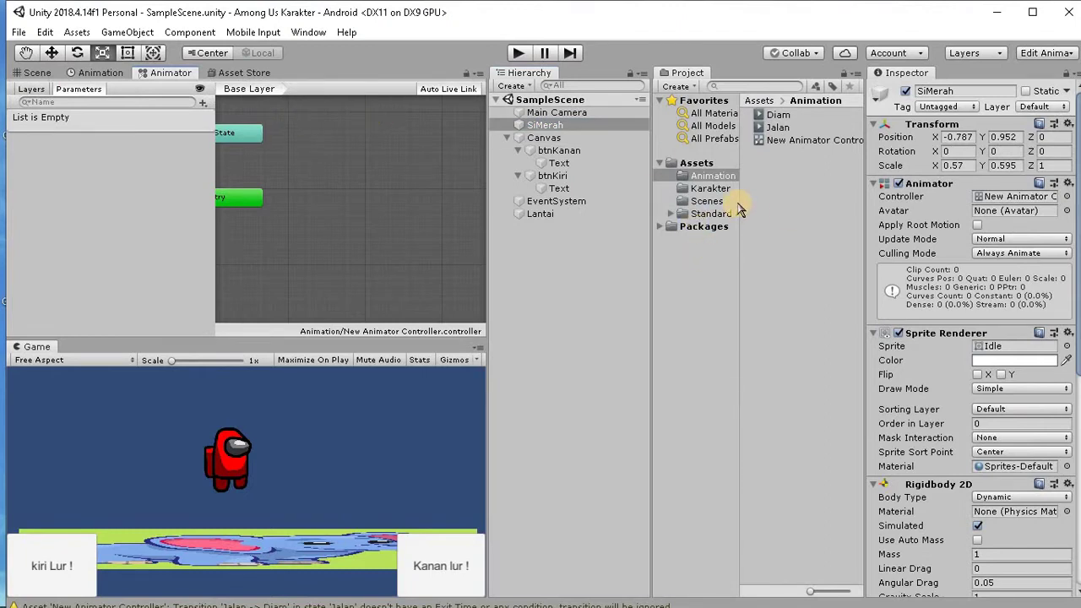
left_click(696, 164)
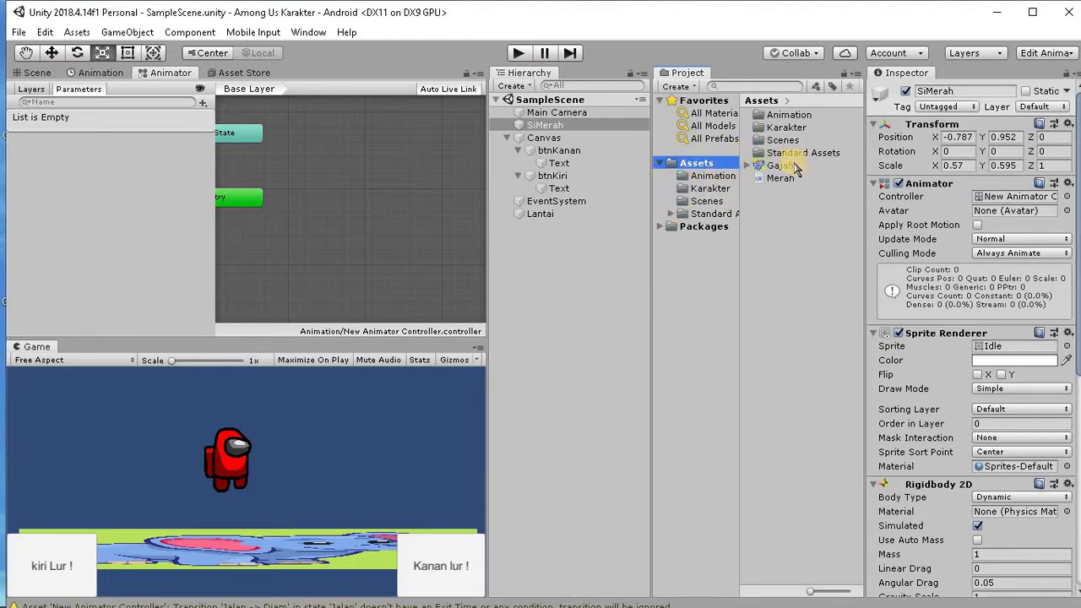
left_click(780, 166)
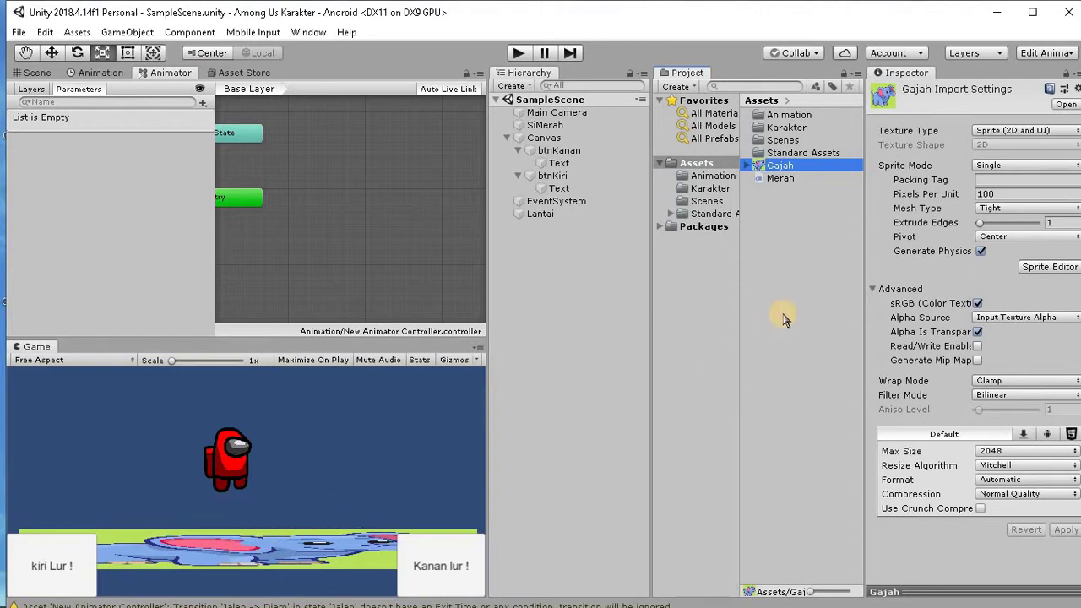
left_click(779, 180)
left_click_drag(533, 128, 589, 123)
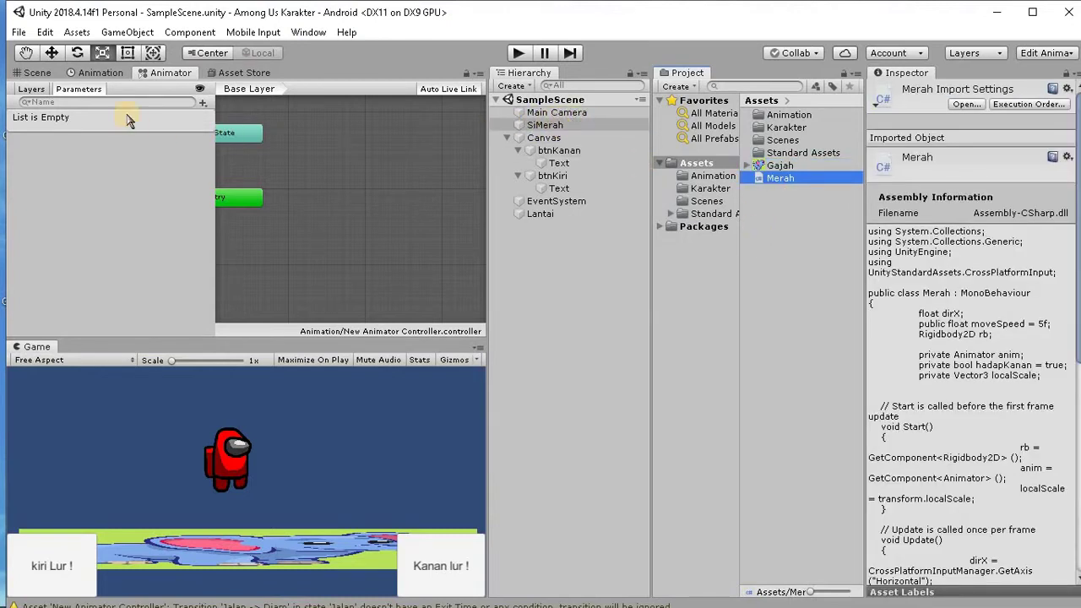
- Examine the btnKanan and btnKiri buttons in the scene and the sprites in the Karakter folder
left_click(44, 74)
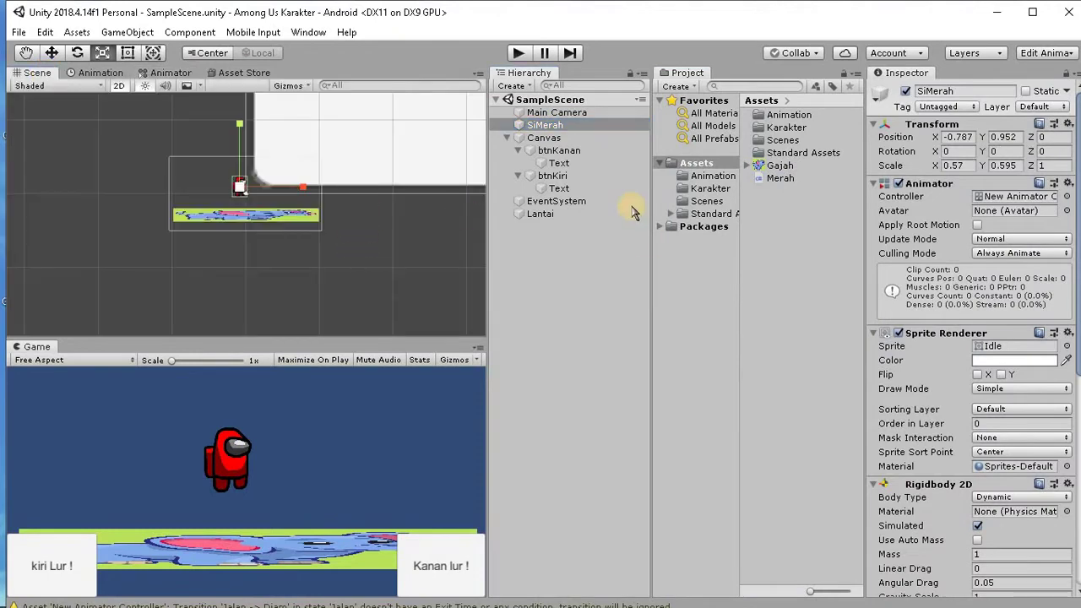
double_click(568, 154)
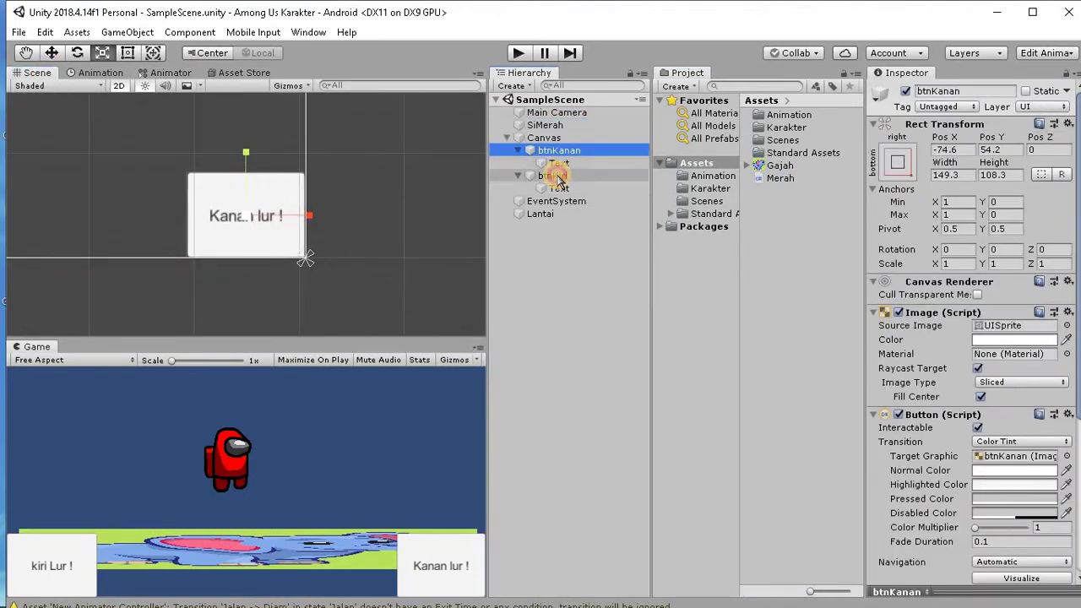
double_click(555, 174)
double_click(557, 150)
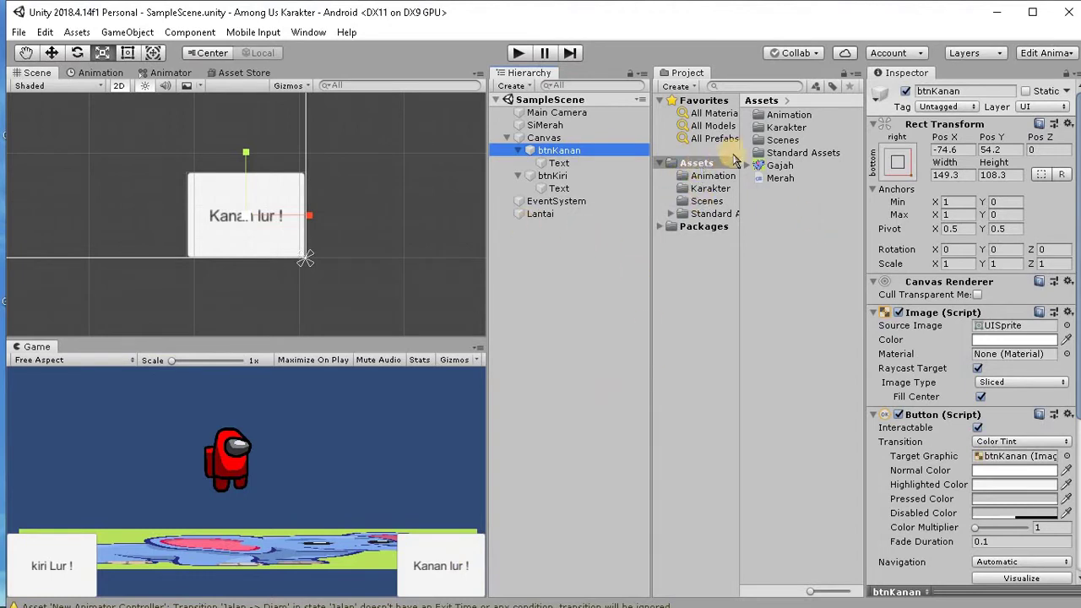
left_click(713, 189)
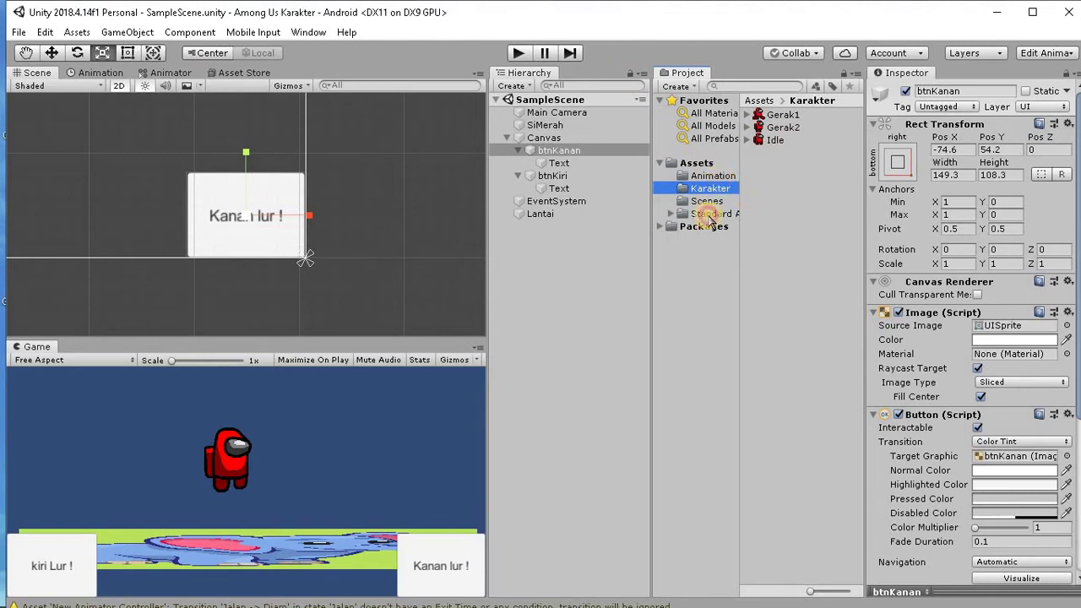
- Delete the Diam and Jalan clips and the New Animator Controller asset from the Animation folder
left_click(713, 176)
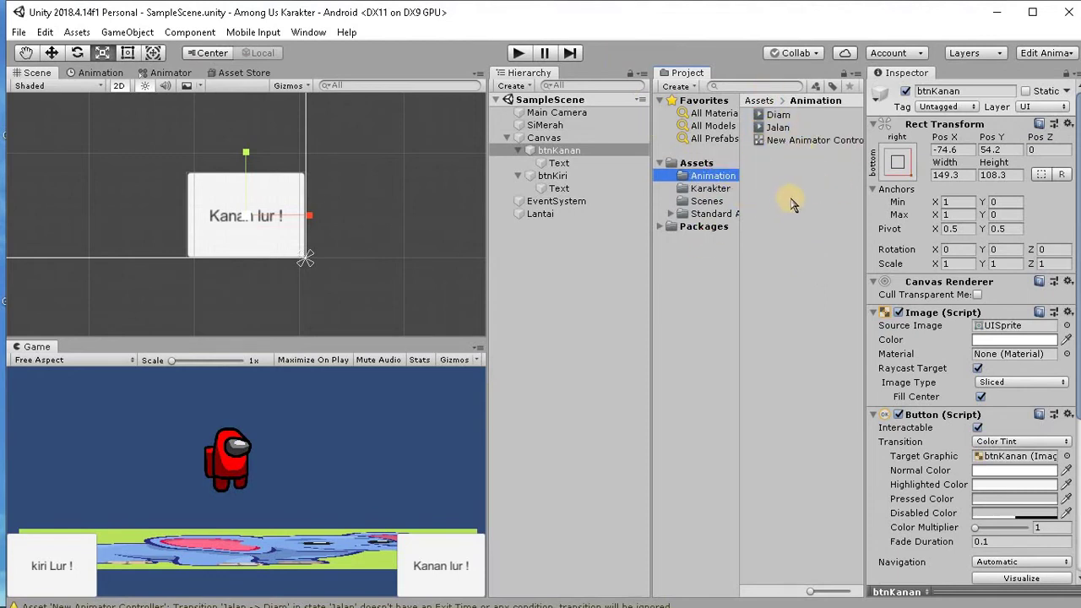
left_click(770, 132)
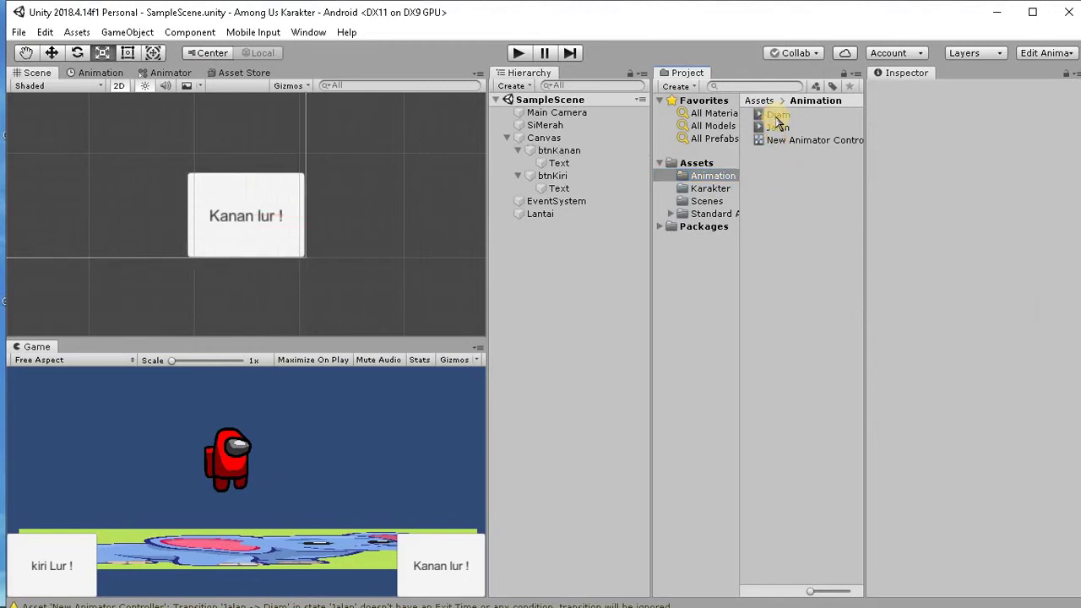
left_click(777, 116)
key("Delete")
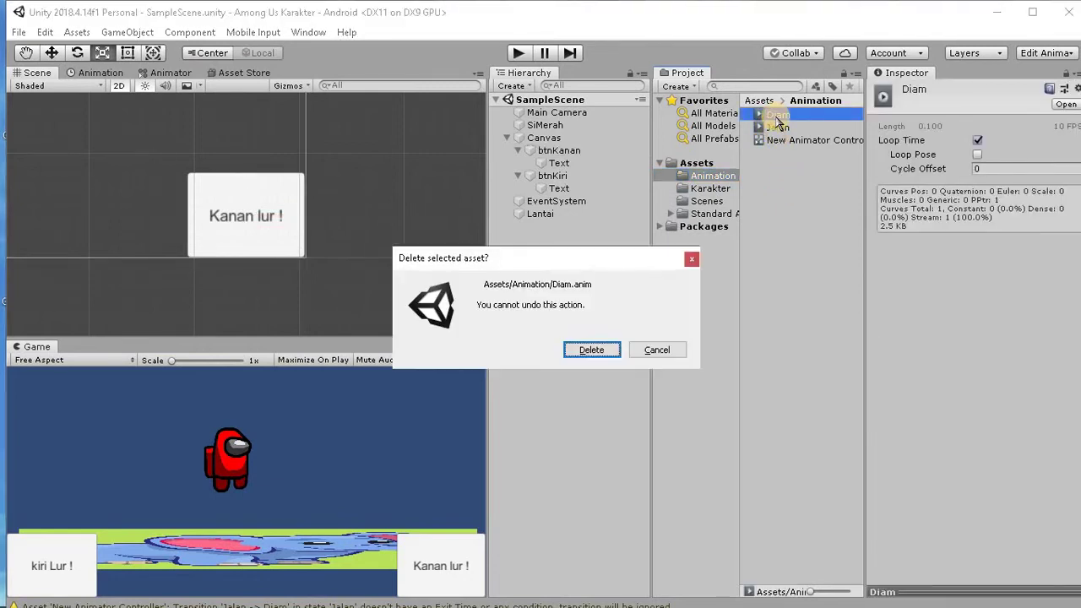
left_click(612, 349)
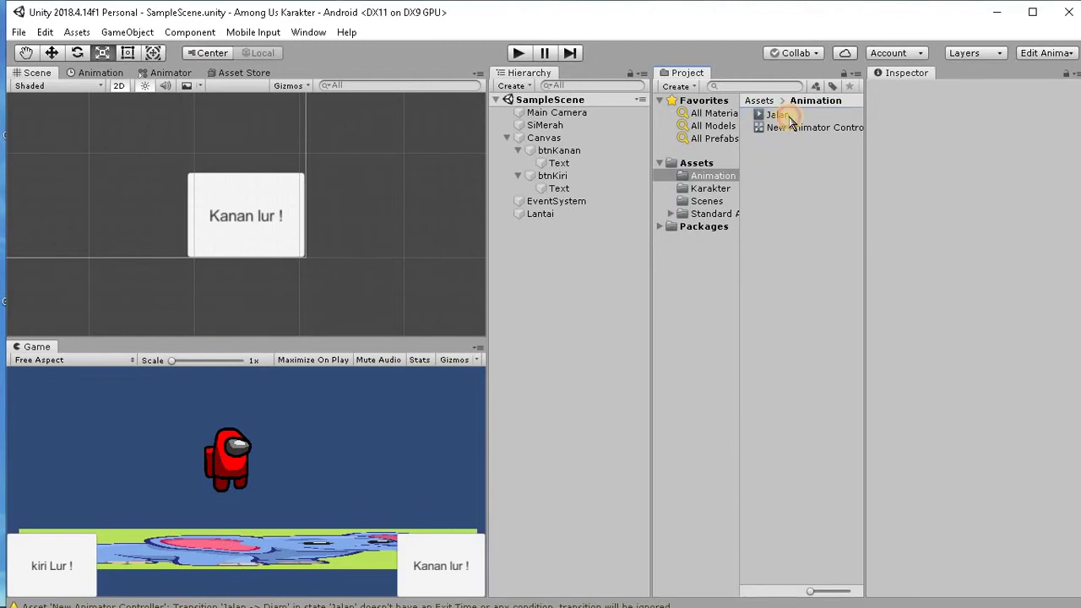
left_click(777, 116)
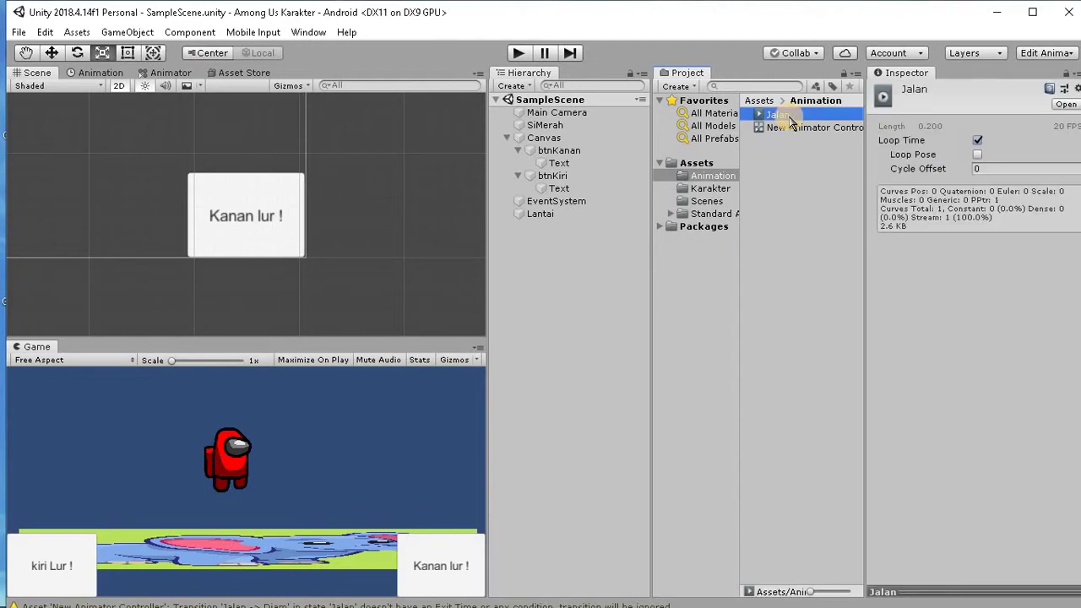
key("Delete")
left_click(601, 356)
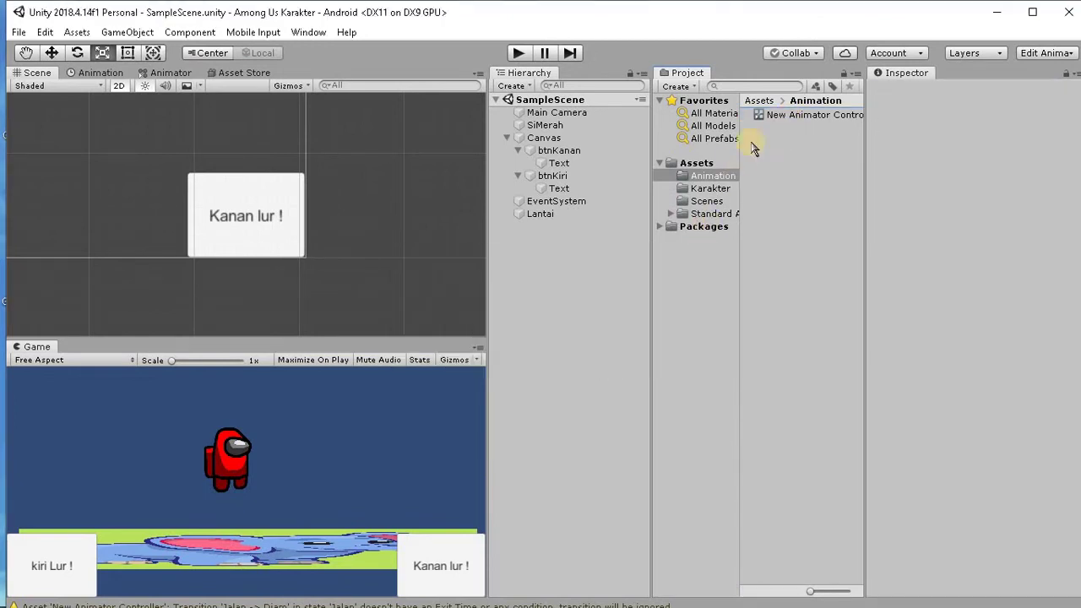
left_click(776, 118)
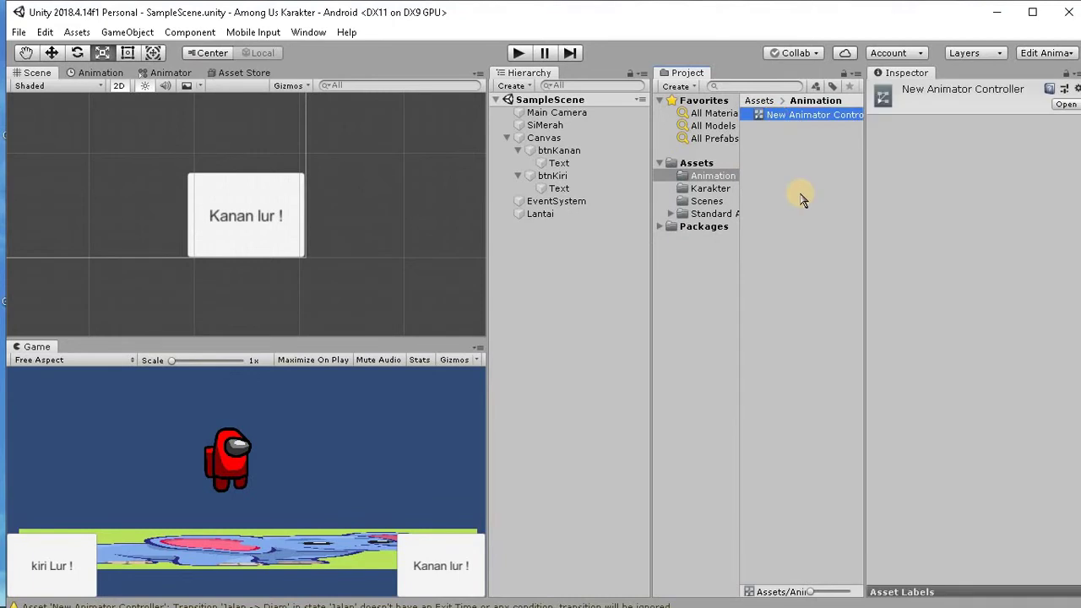
key("Delete")
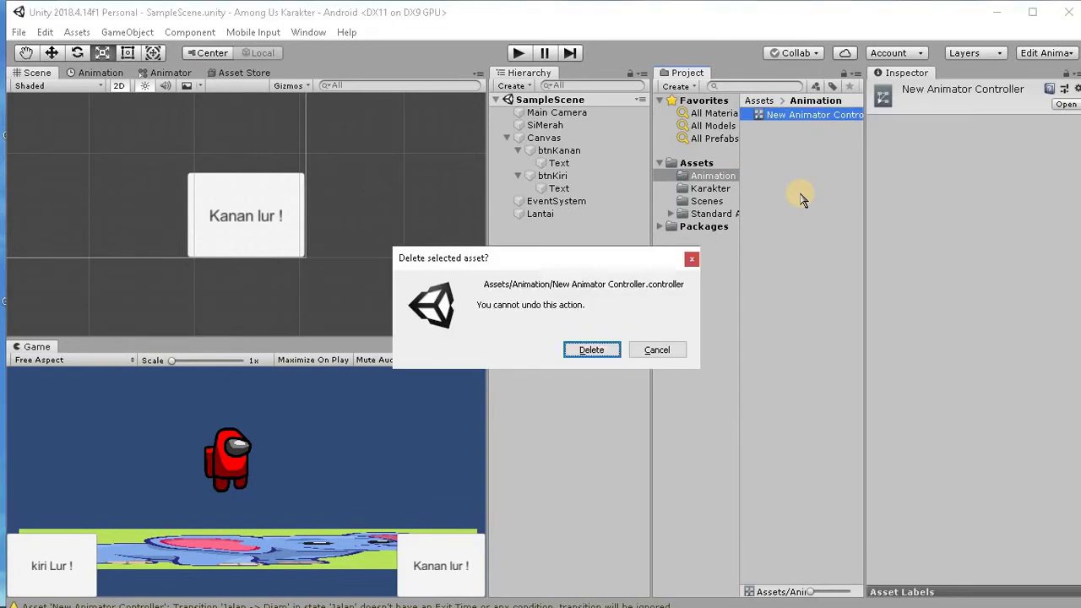
left_click(596, 350)
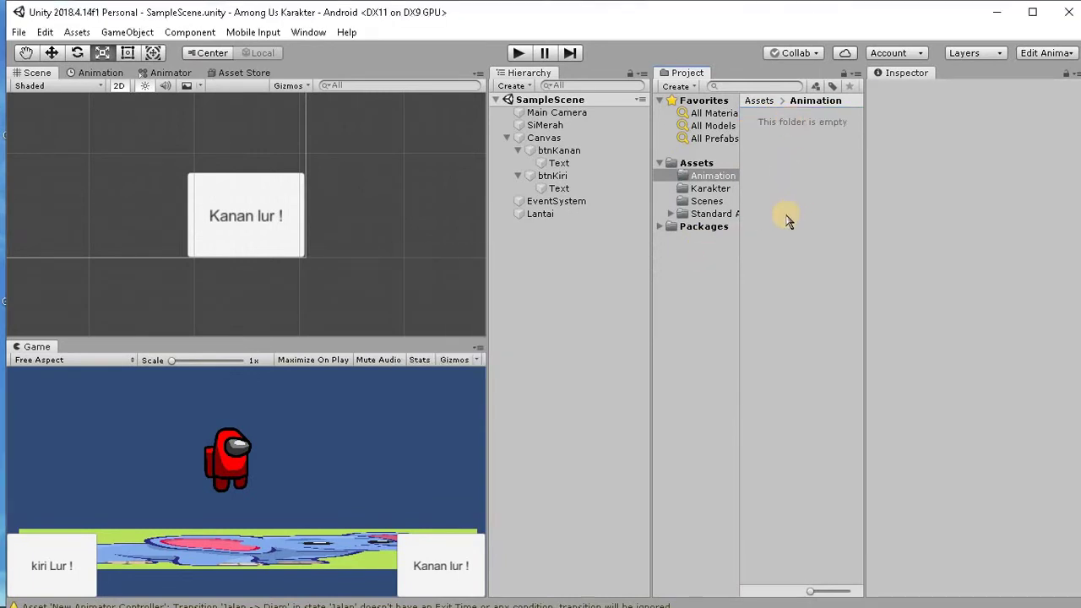
- Create an animator controller in the Animation folder, keeping its default name
right_click(770, 127)
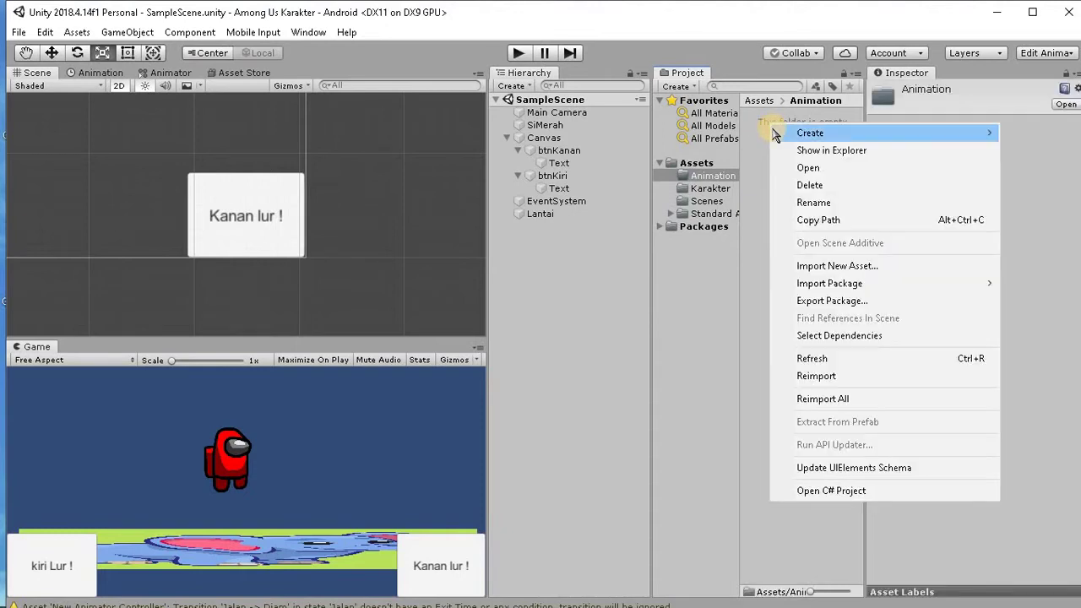
mouse_move(775, 133)
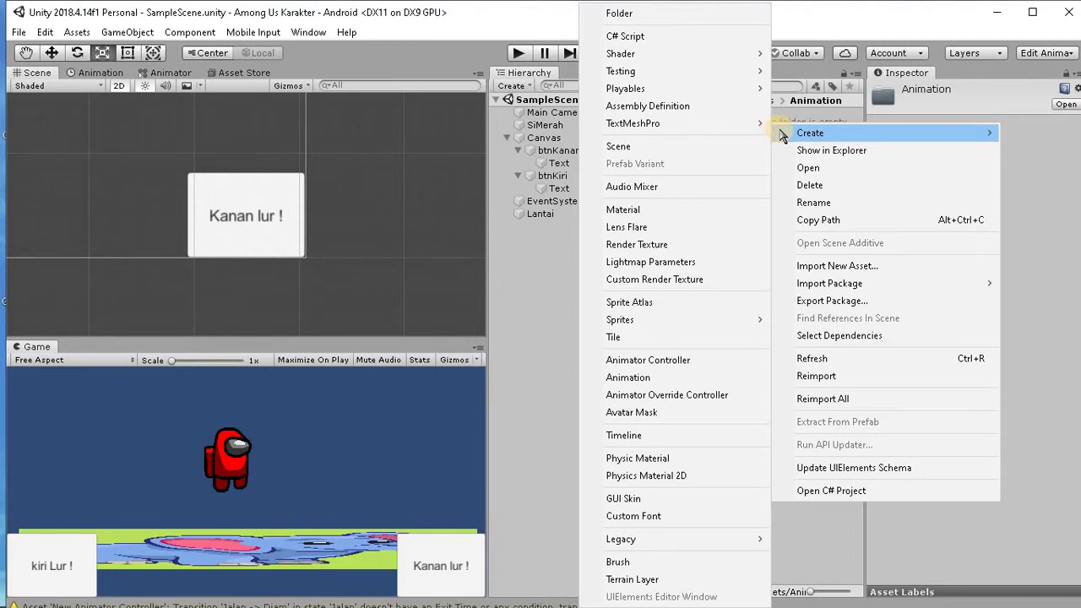
left_click(672, 360)
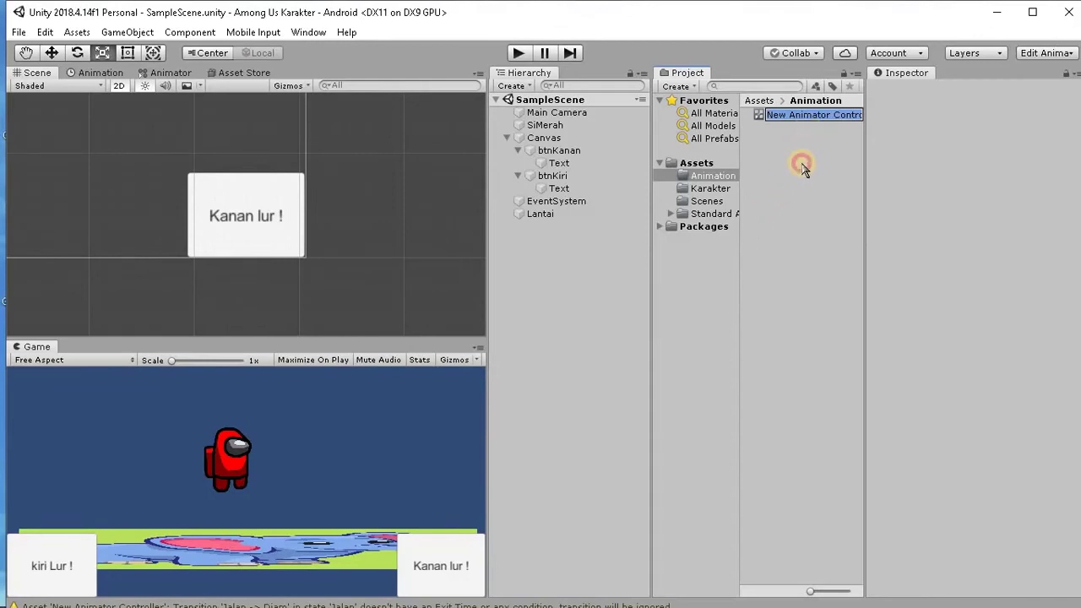
key("Return")
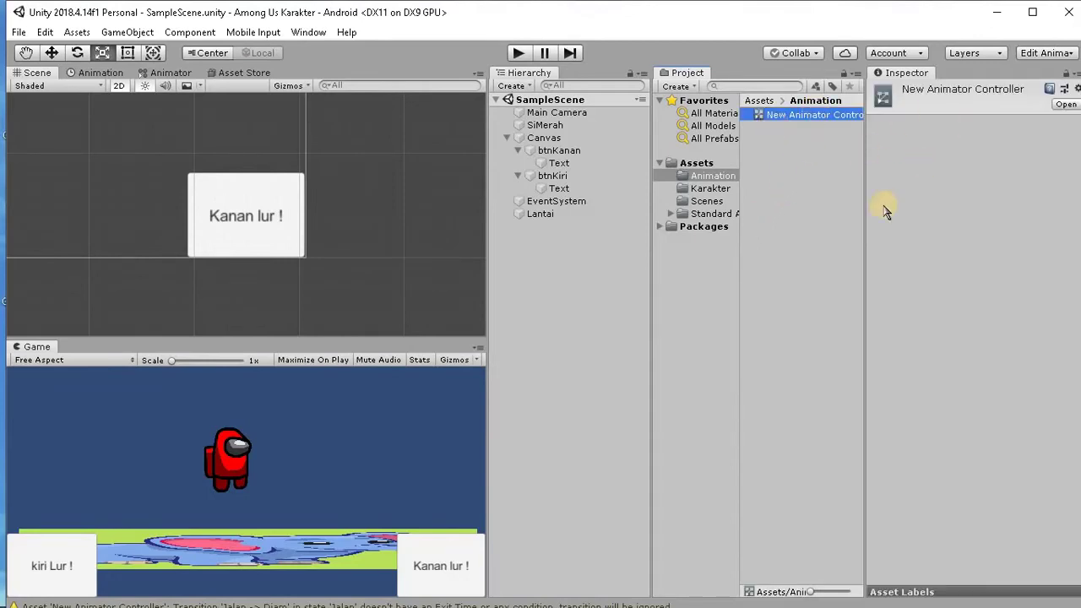
- Create an animation clip named Diam in the Animation folder
right_click(775, 141)
mouse_move(792, 155)
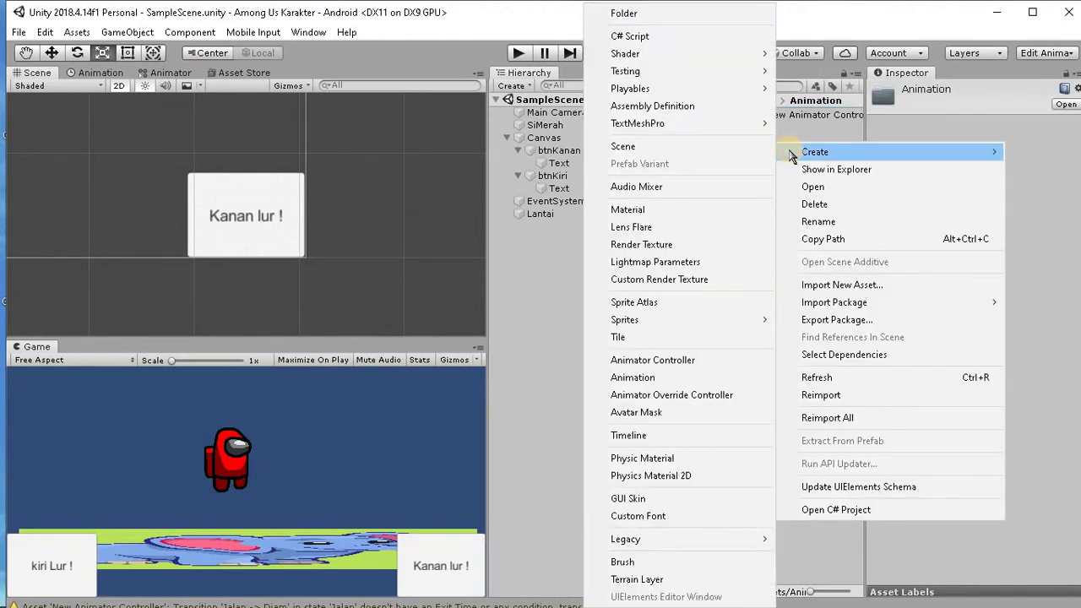
left_click(643, 378)
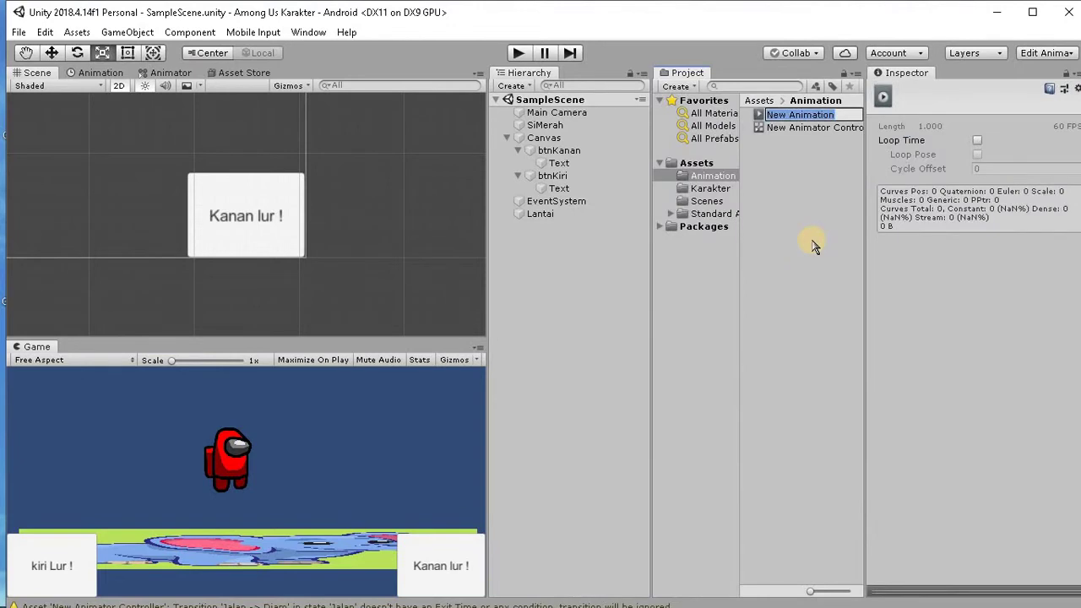
type("D")
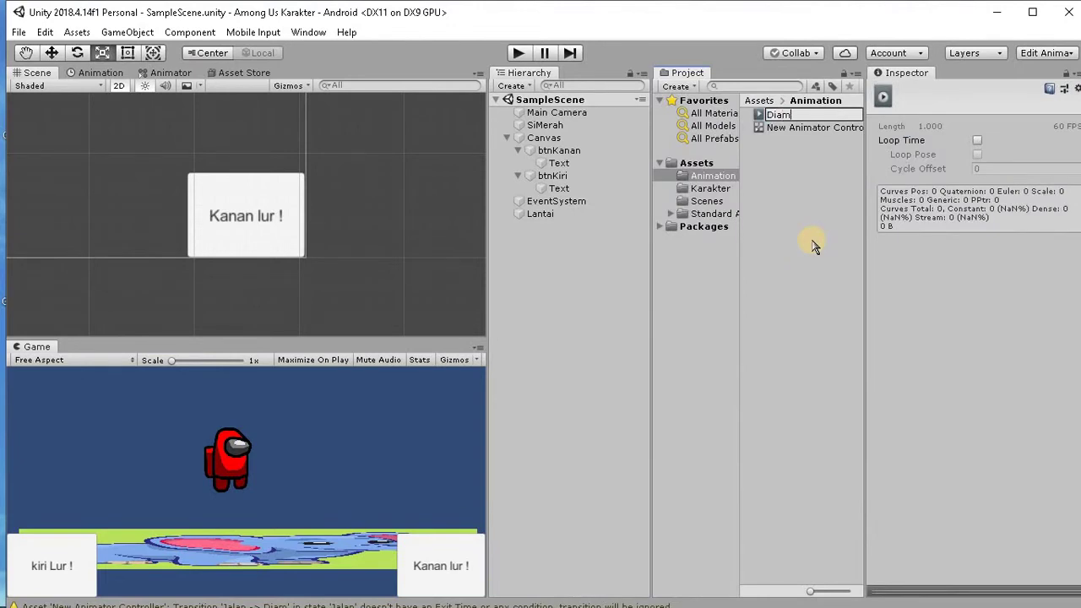
type("iam")
key("Return")
- Create a second animation clip named Jalan in the Animation folder
right_click(780, 158)
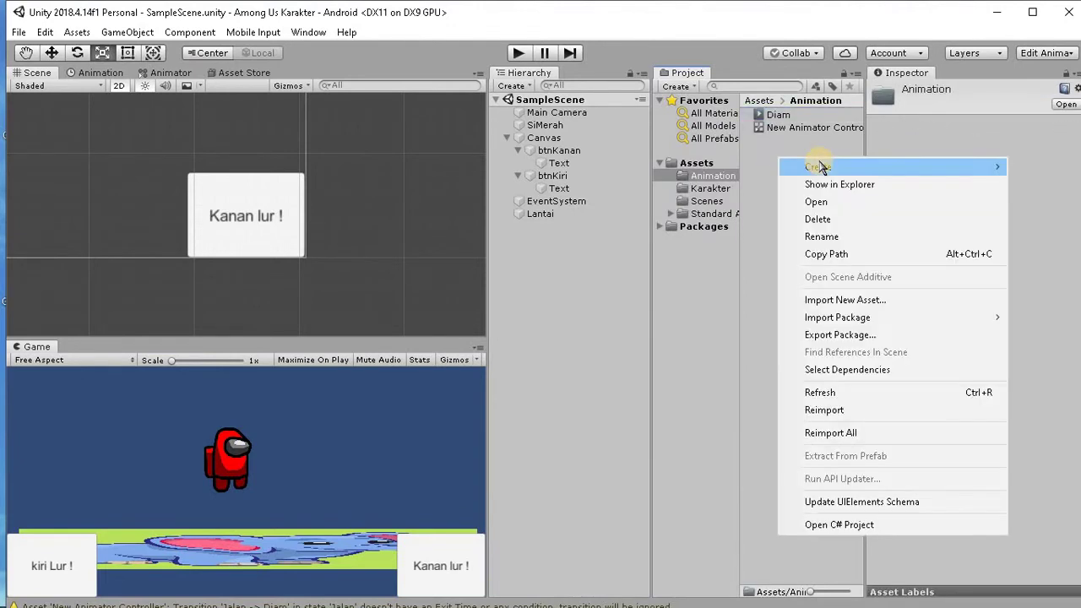
mouse_move(814, 166)
left_click(642, 378)
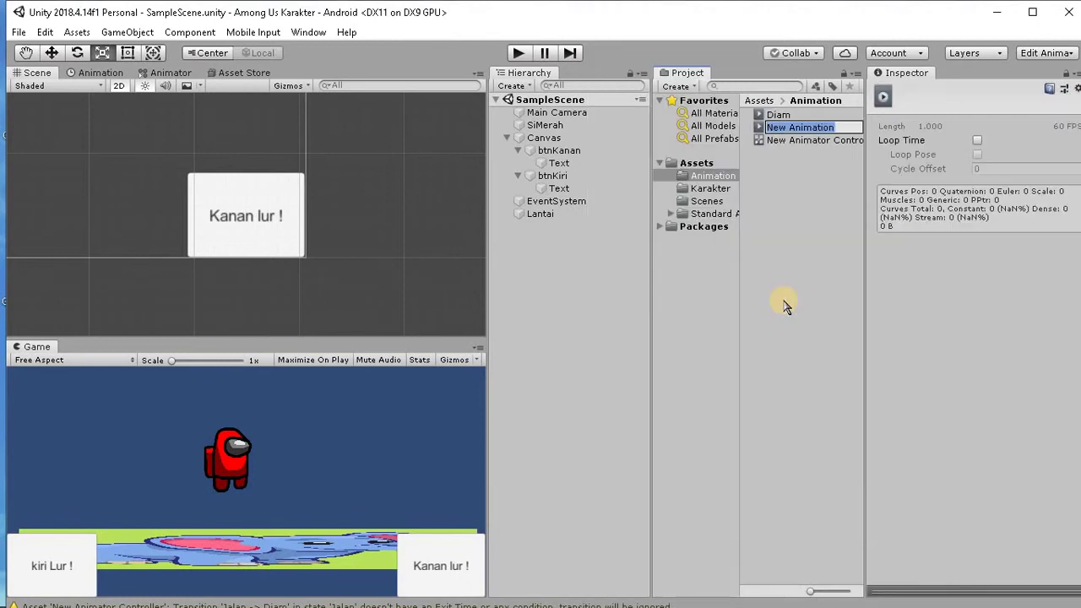
type("Jalan")
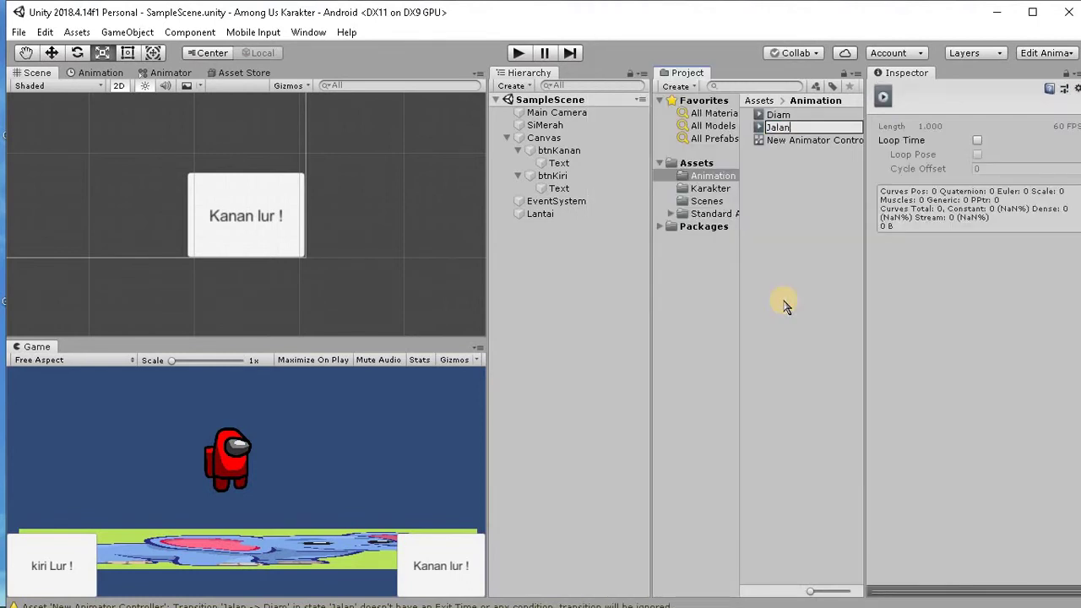
key("Return")
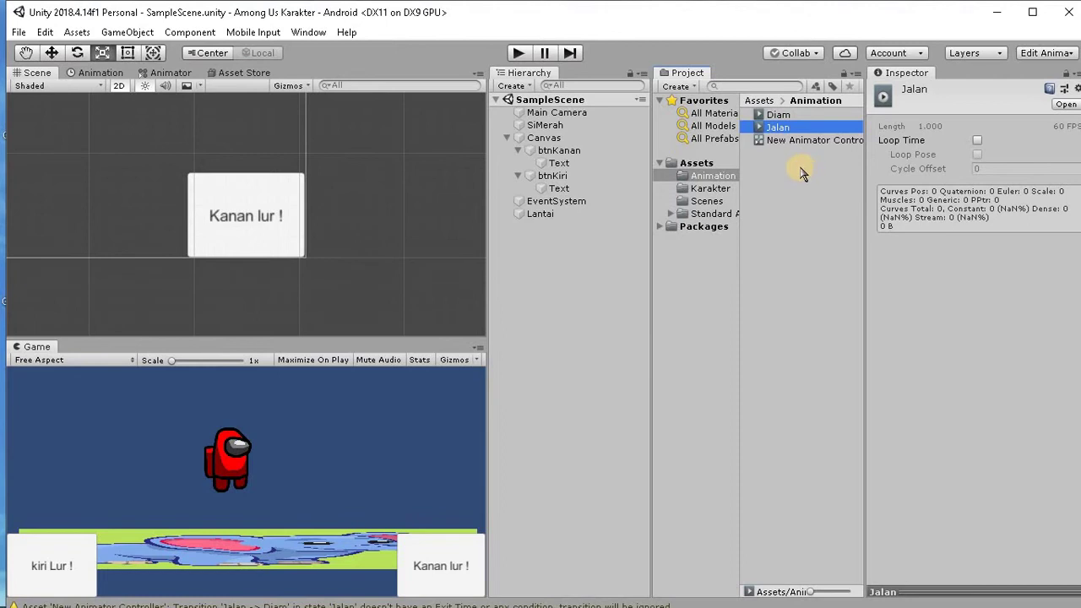
- Create an animation clip for the SiMerah object, saving it over the existing Diam.anim
left_click(558, 126)
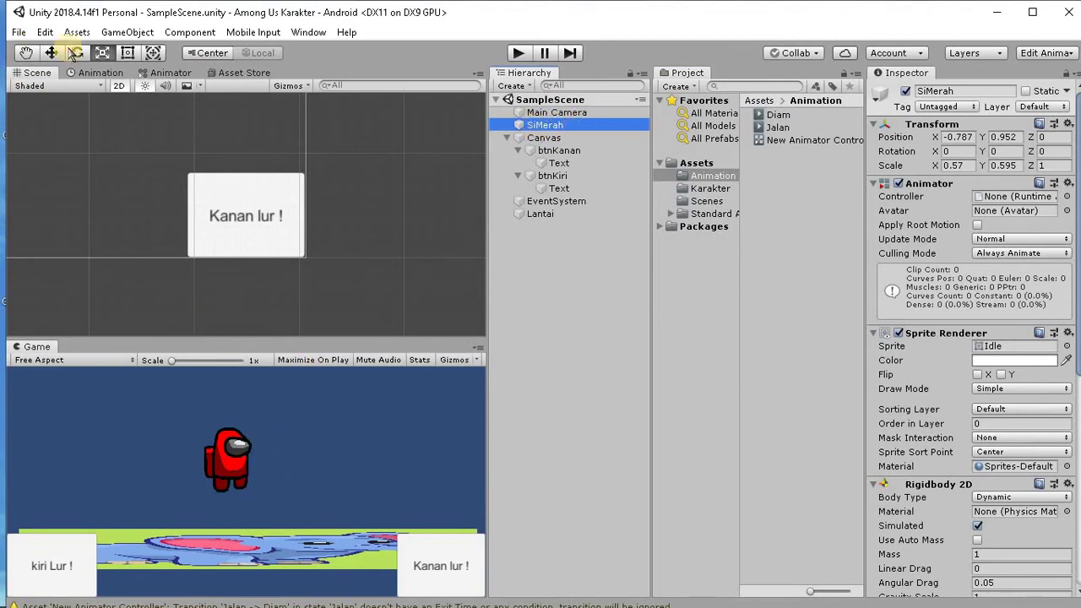
left_click(118, 74)
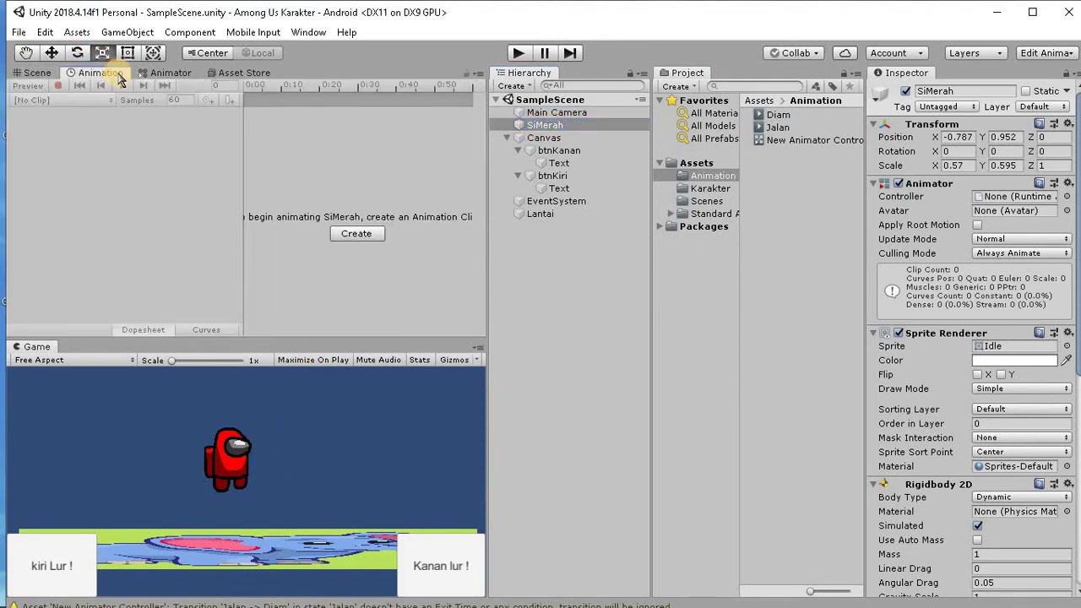
left_click(167, 74)
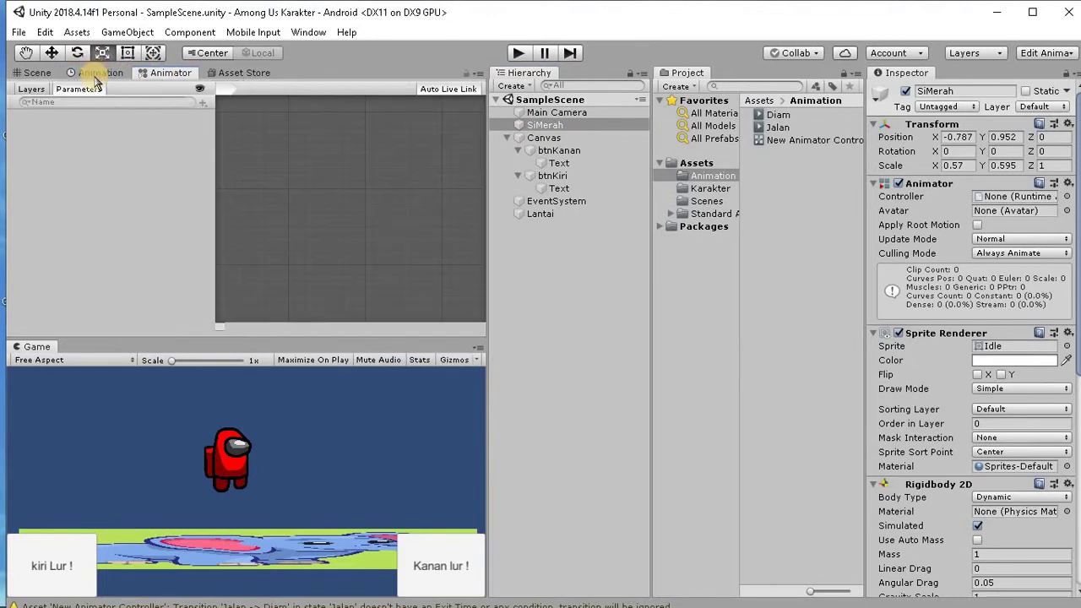
left_click(98, 74)
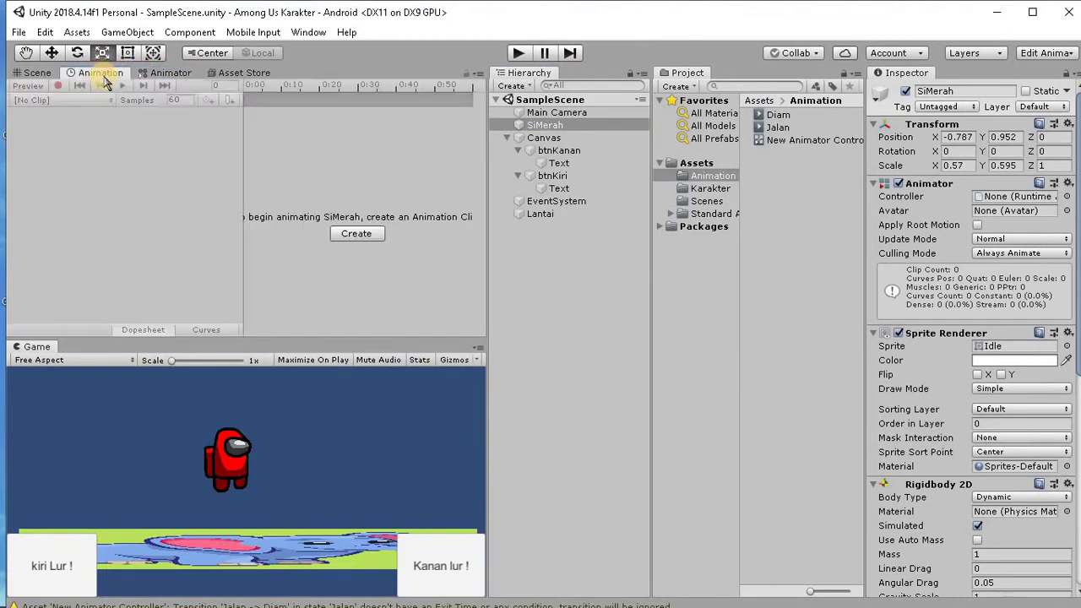
left_click(152, 72)
left_click(98, 73)
left_click(357, 234)
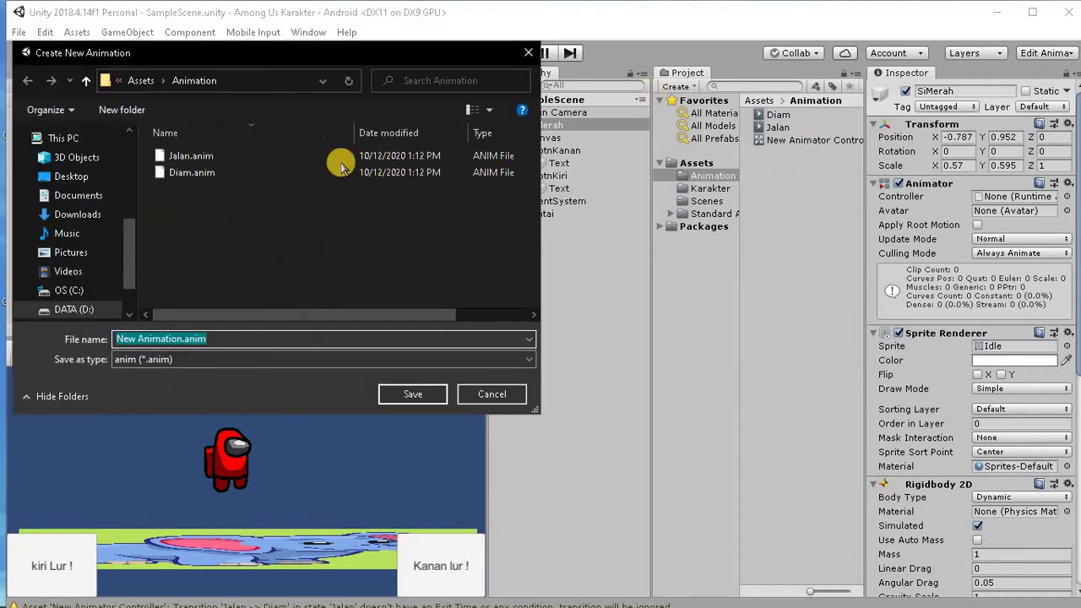
left_click(246, 157)
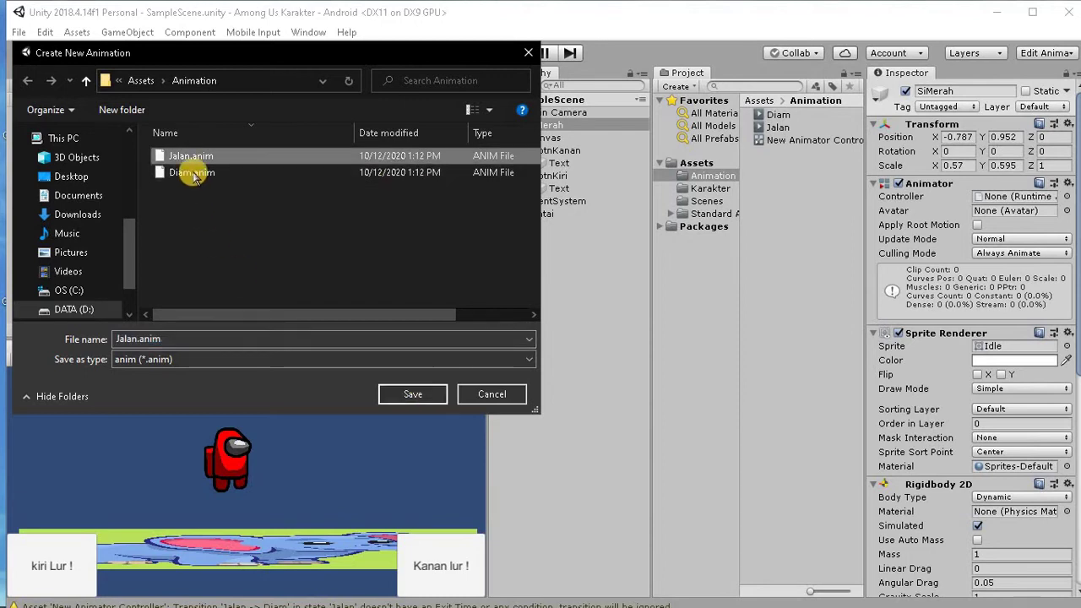
key("Down")
left_click(398, 393)
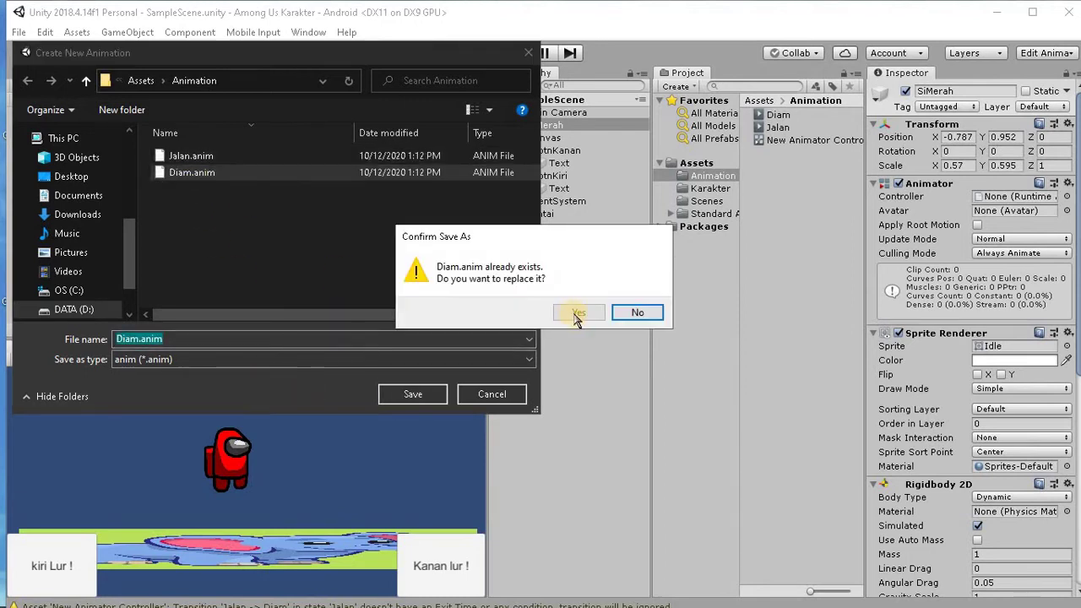
left_click(570, 315)
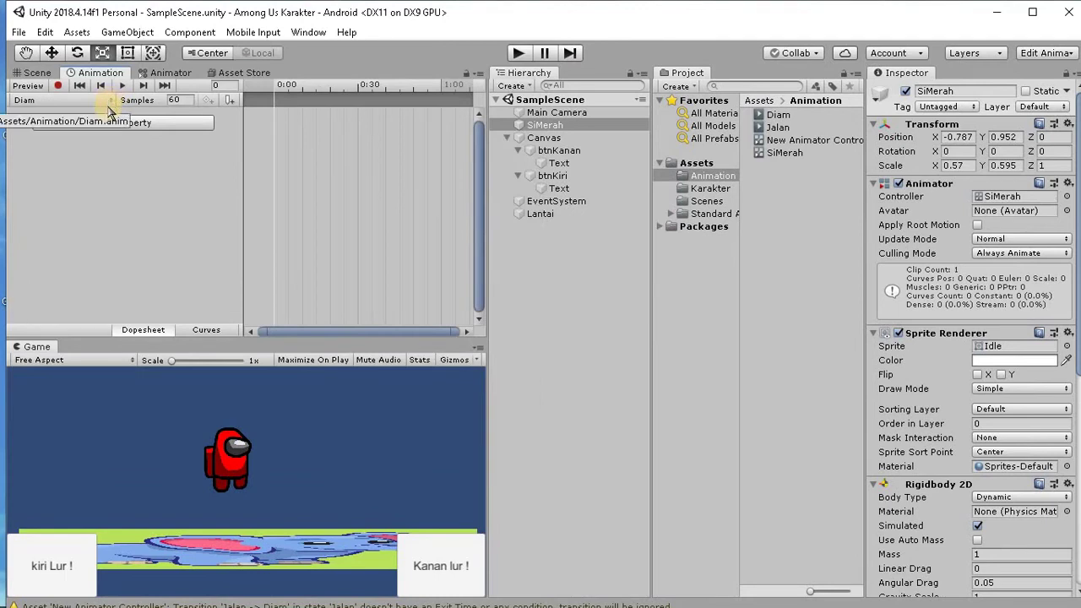
- Add another clip to SiMerah, saved over the existing Jalan.anim, and check the Diam and Jalan states in the Animator
left_click(108, 101)
left_click(132, 145)
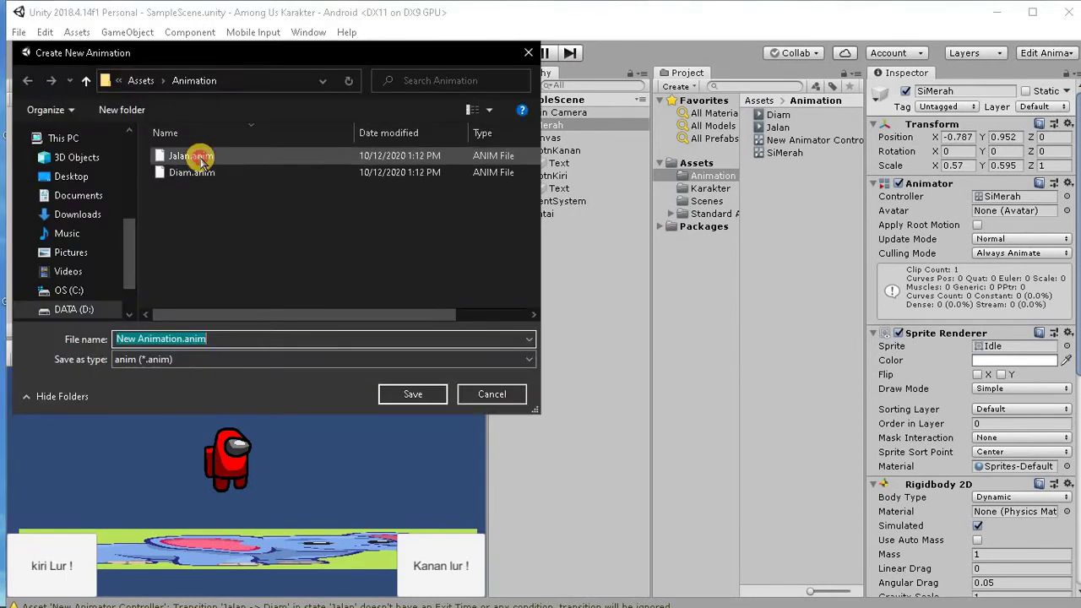
type("diam")
key("Return")
left_click(580, 311)
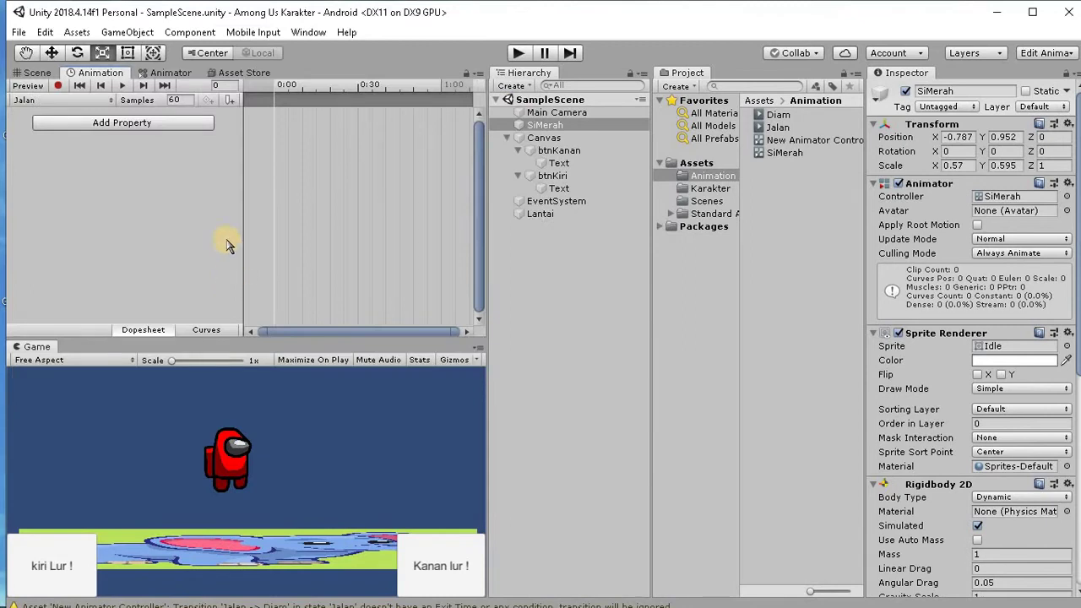
left_click(160, 73)
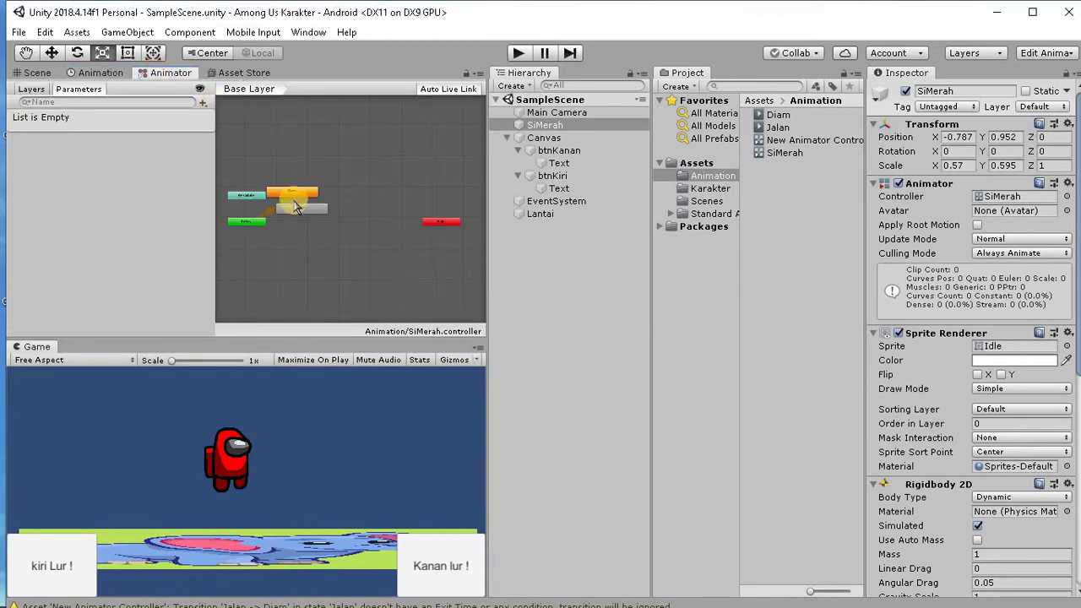
scroll(294, 202, "up", 4)
scroll(294, 202, "down", 7)
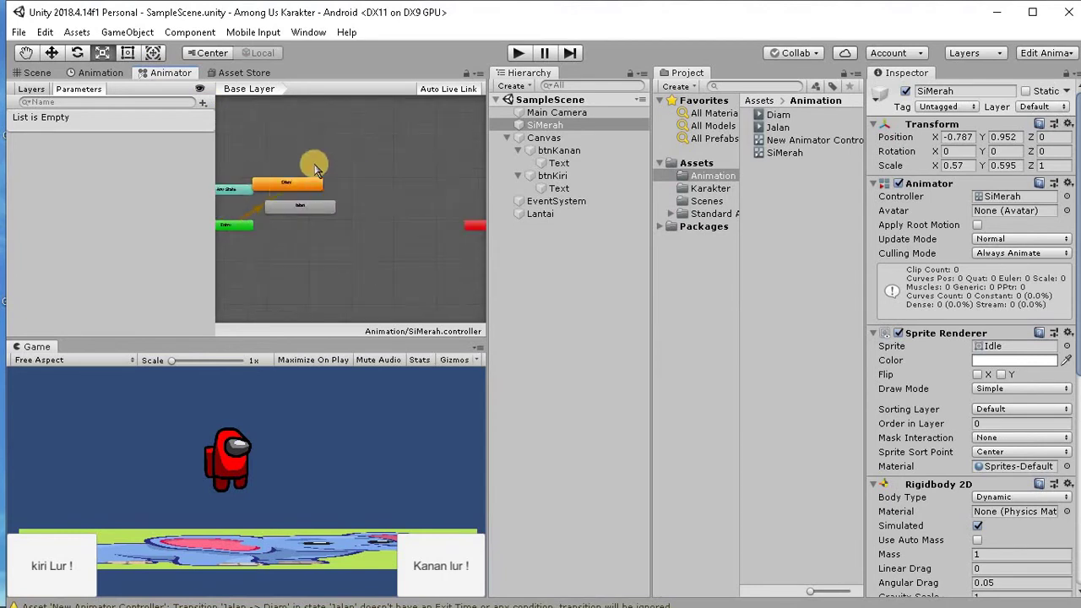
middle_click_drag(265, 163, 339, 152)
scroll(353, 179, "up", 3)
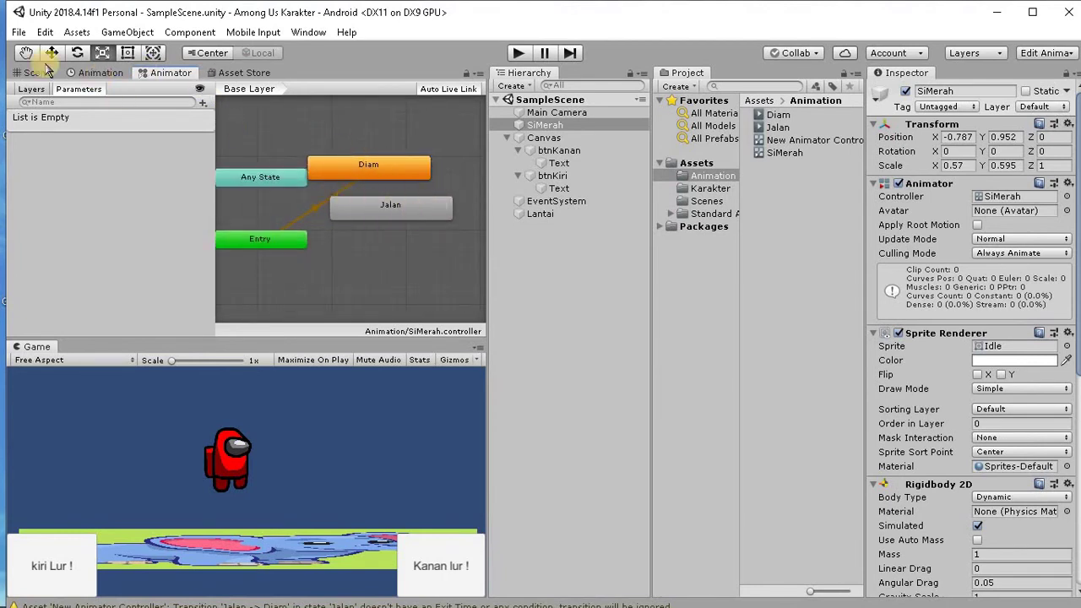
- Add the Idle sprite from the Karakter folder to the start of the Diam clip and preview the animation
left_click(93, 74)
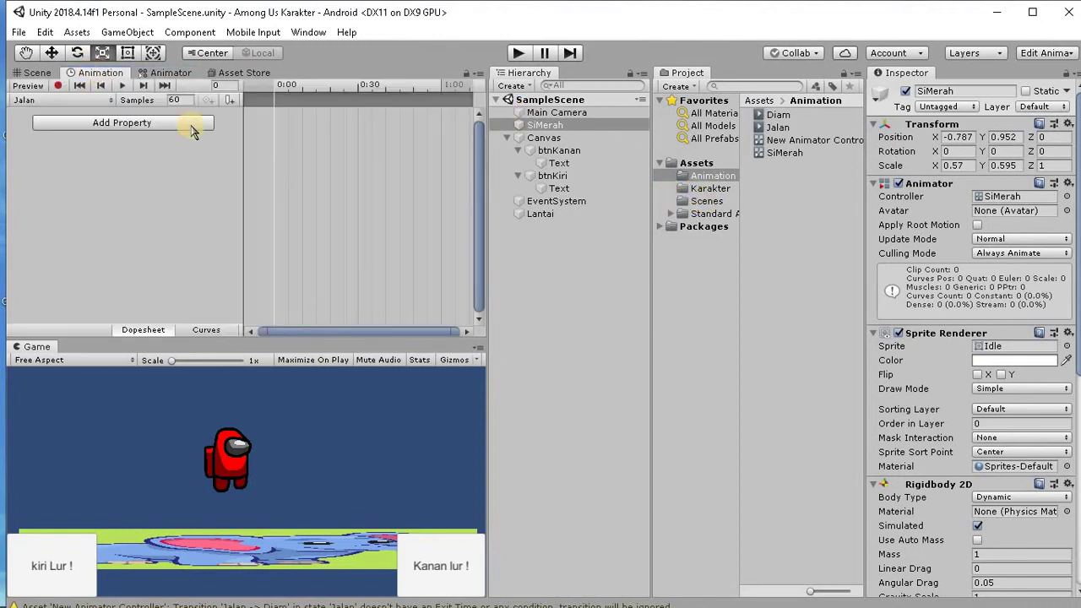
left_click(72, 101)
left_click(51, 113)
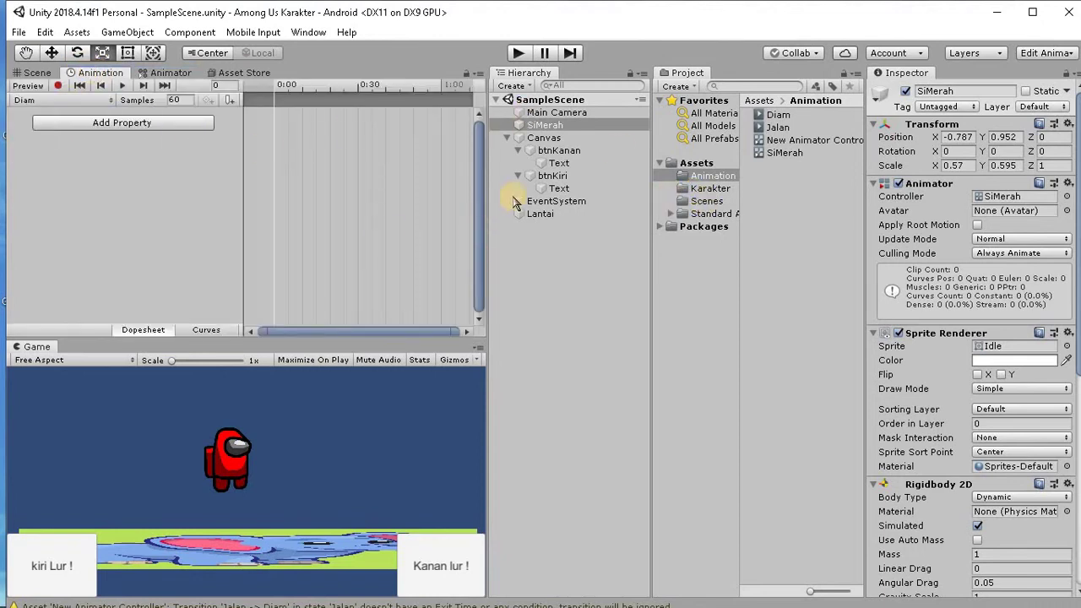
left_click(701, 177)
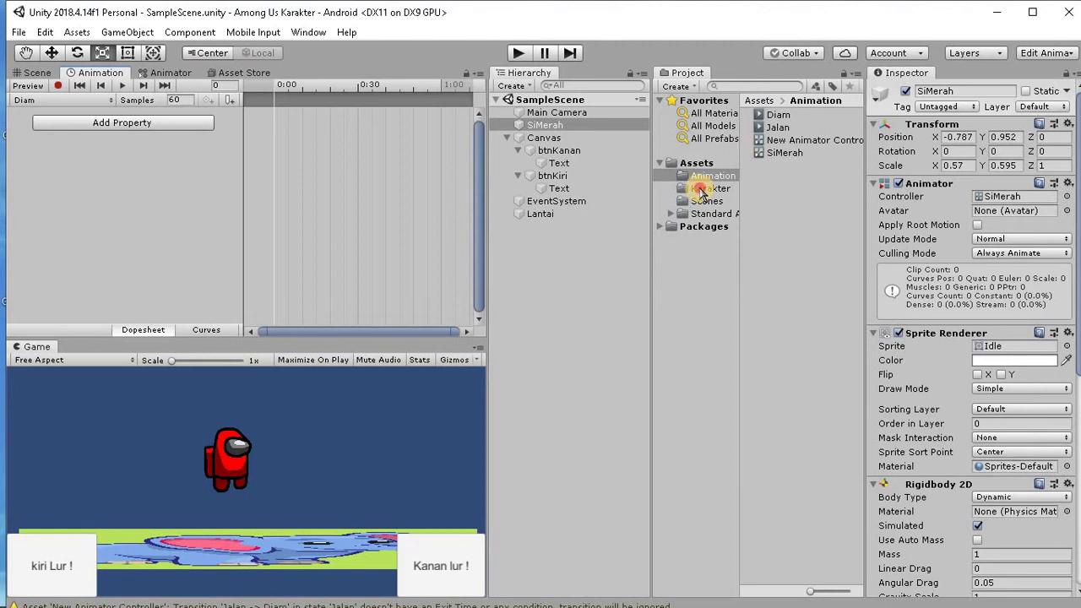
left_click(701, 189)
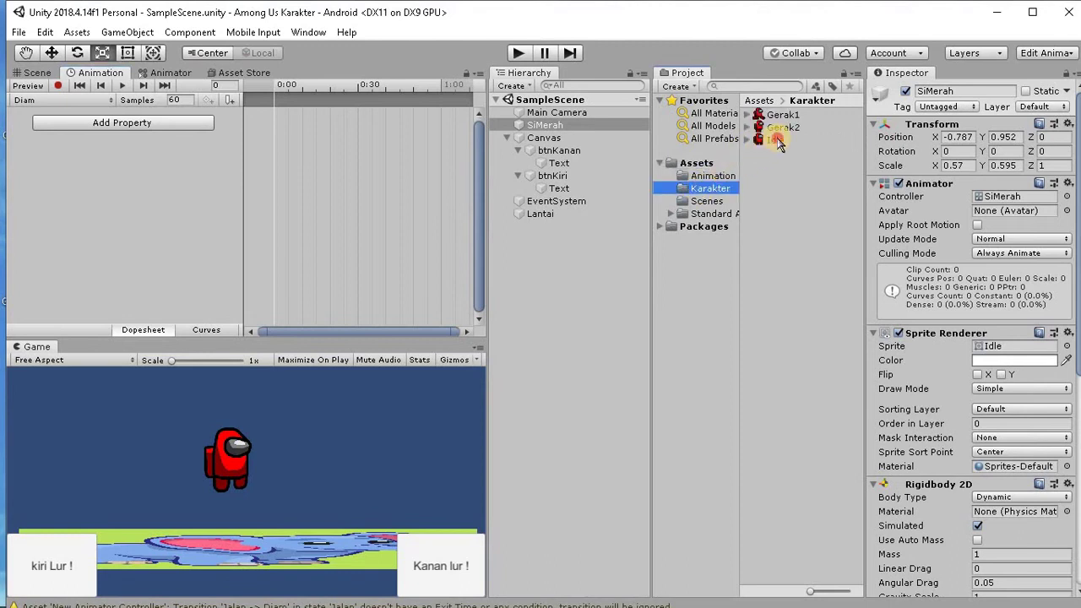
left_click_drag(777, 142, 289, 98)
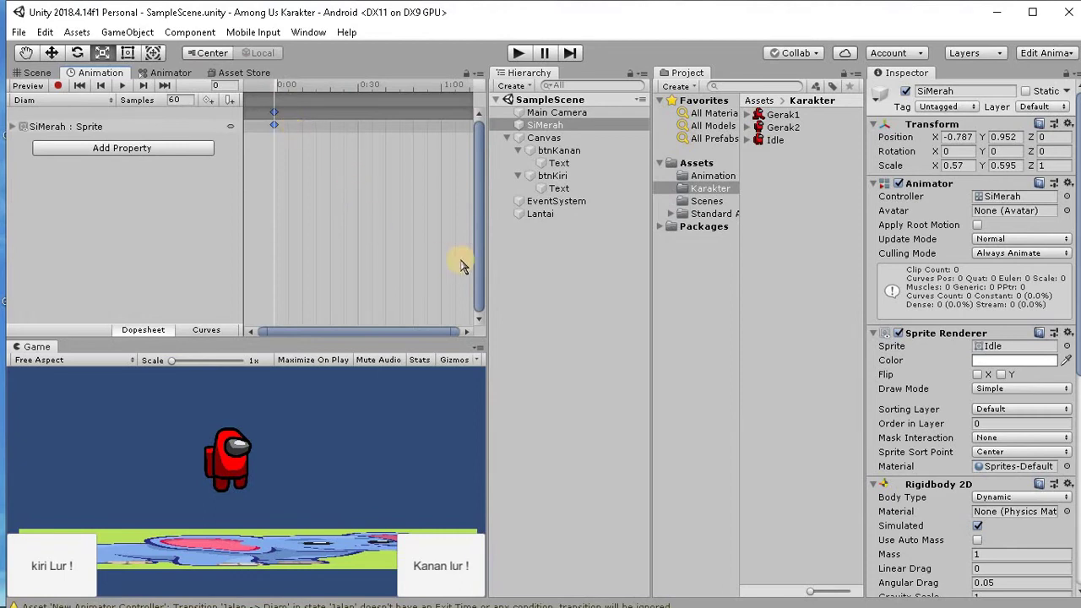
left_click(121, 86)
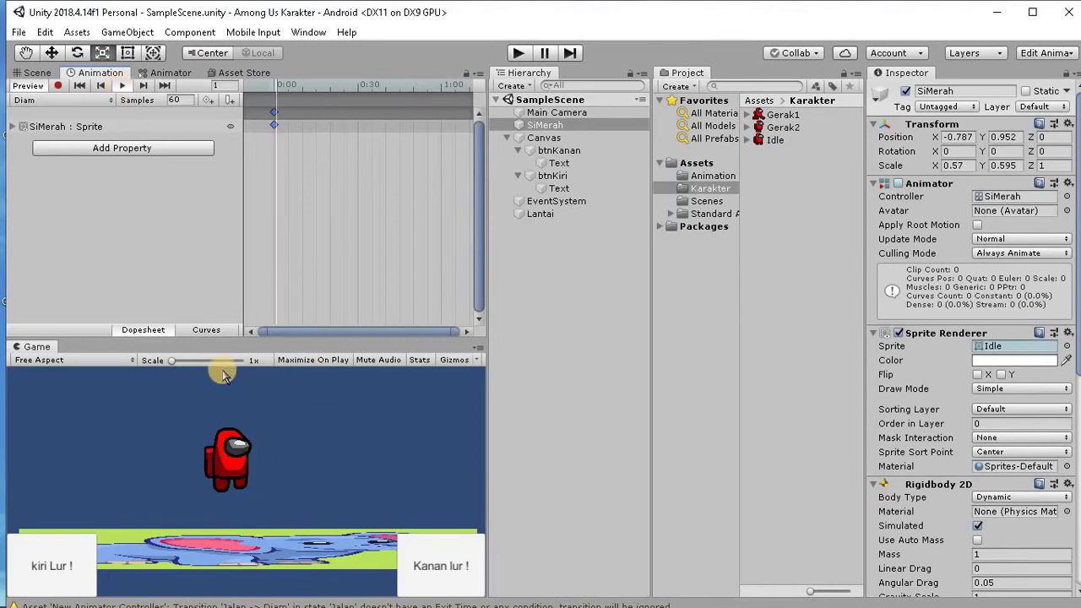
left_click(122, 86)
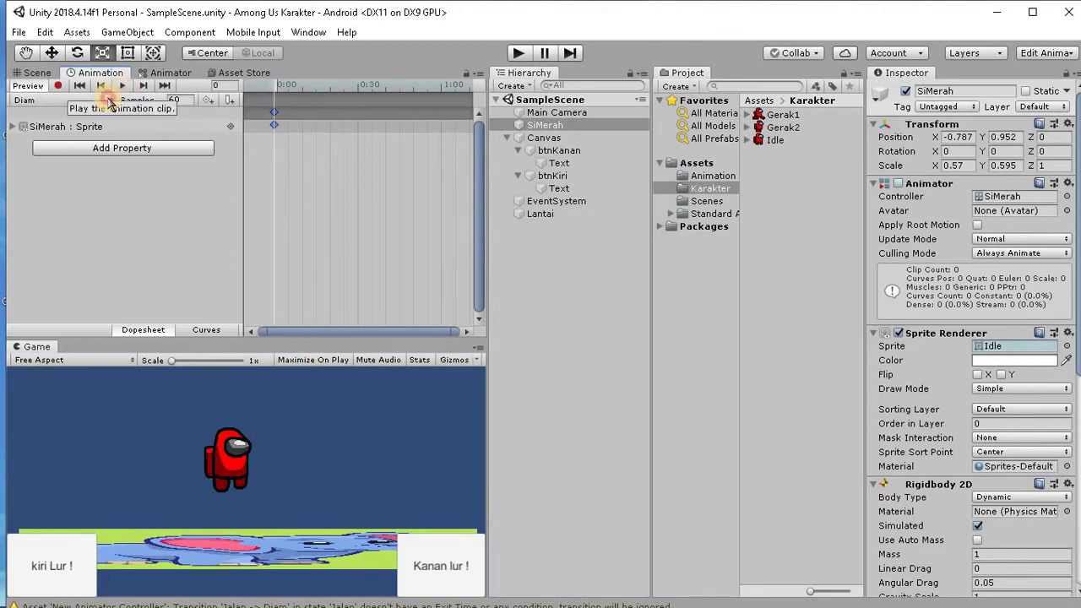
- Add the Gerak1 and Gerak2 sprites together to the start of the Jalan clip's timeline
left_click(80, 99)
left_click(74, 135)
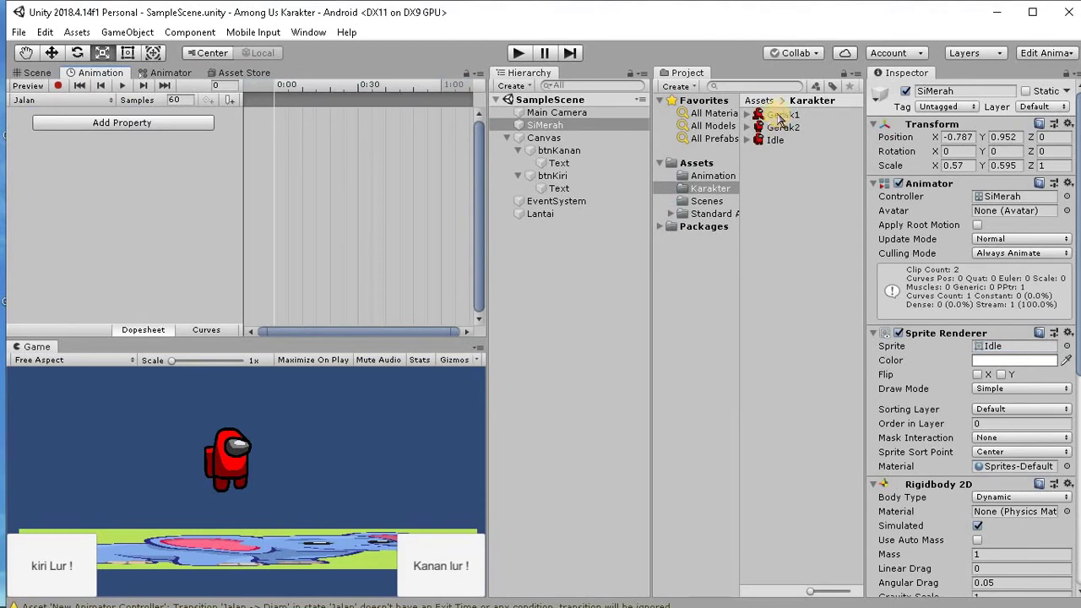
left_click(781, 114)
left_click(791, 127, "shift")
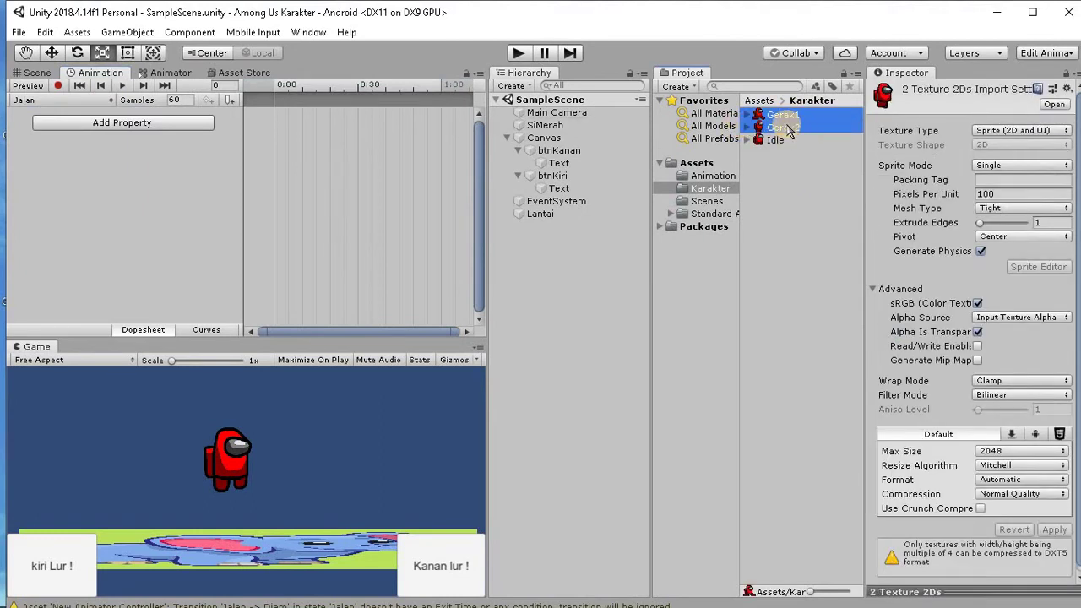
left_click_drag(781, 127, 282, 106)
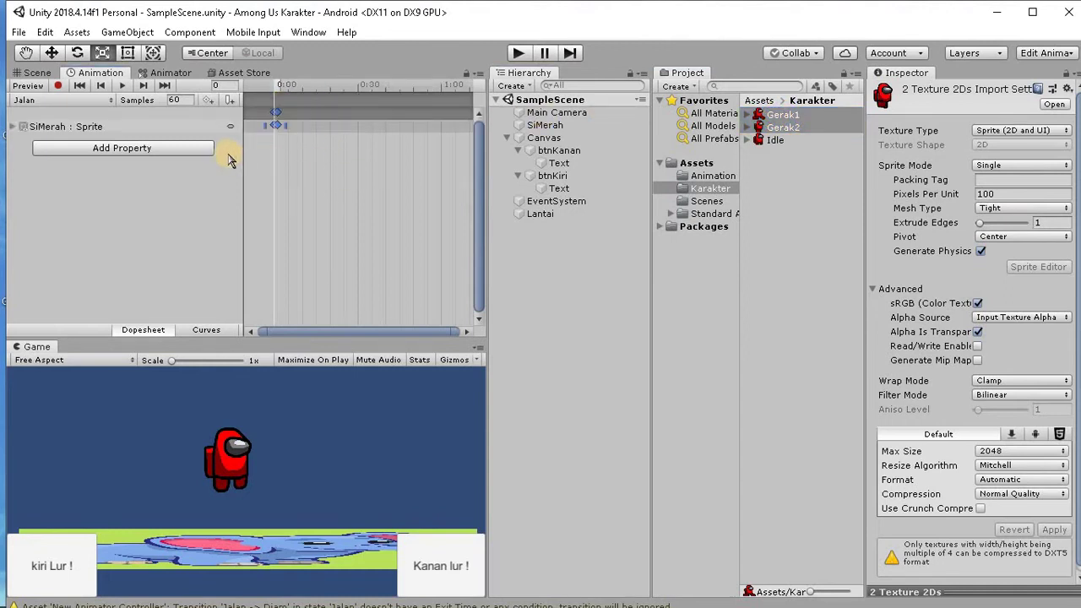
- Preview the Jalan clip at 20 samples and set its final sample rate to 10
left_click(168, 100)
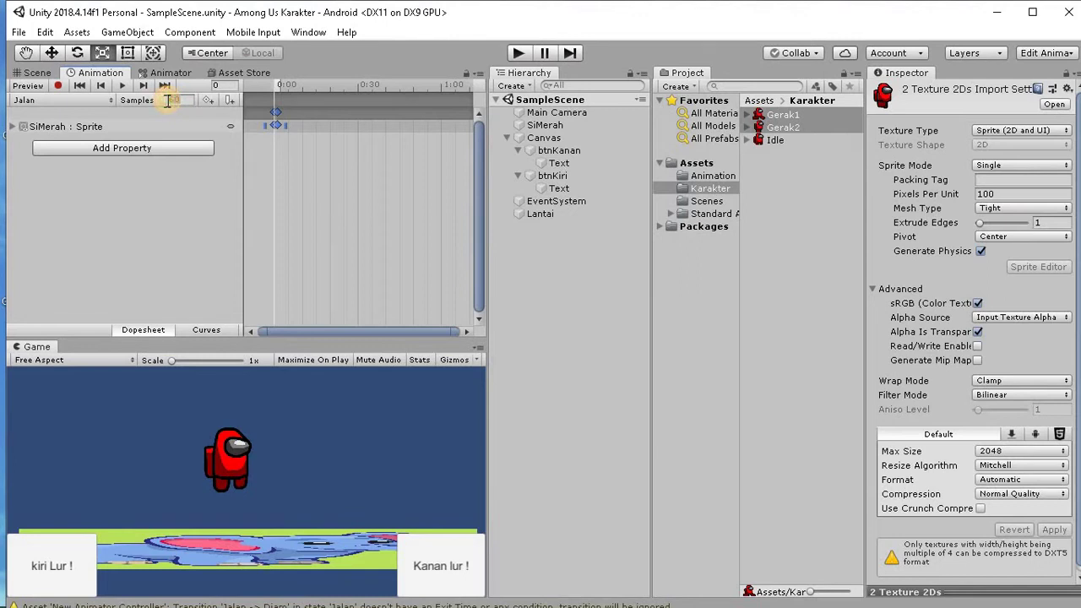
type("20")
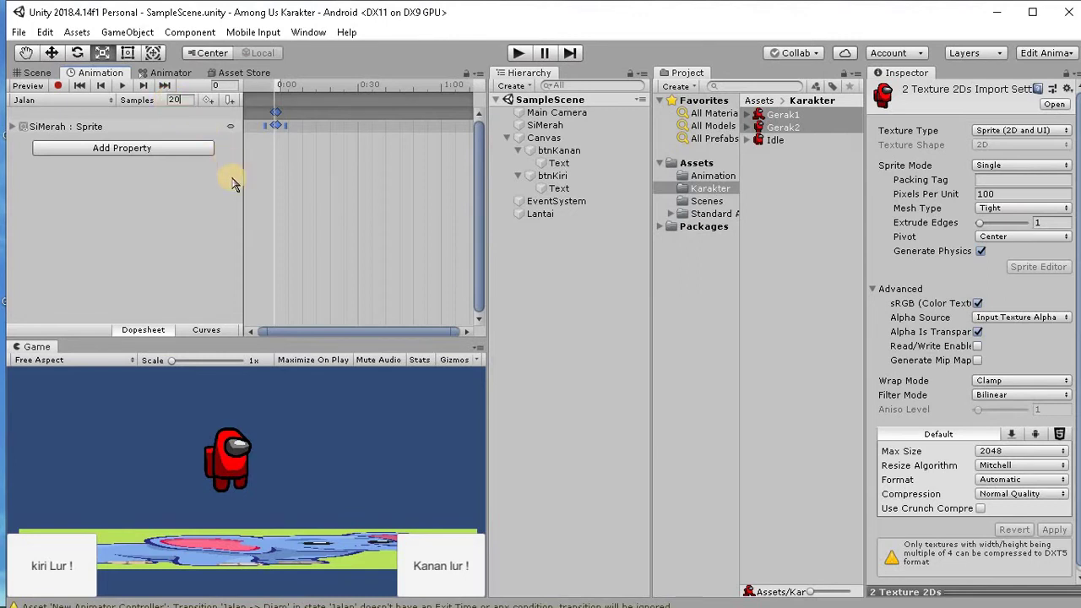
left_click(84, 205)
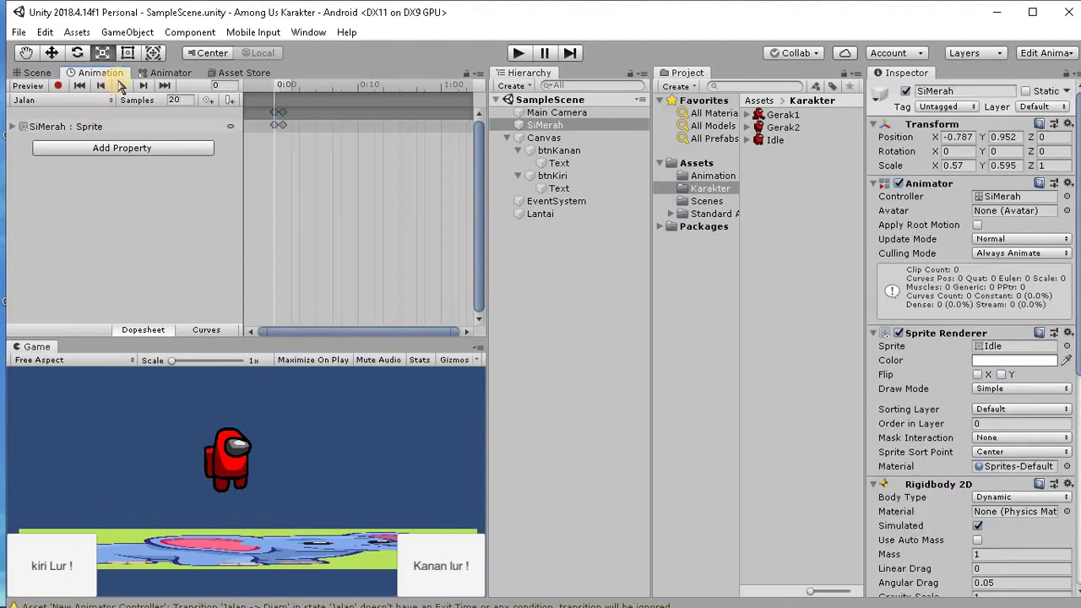
left_click(122, 86)
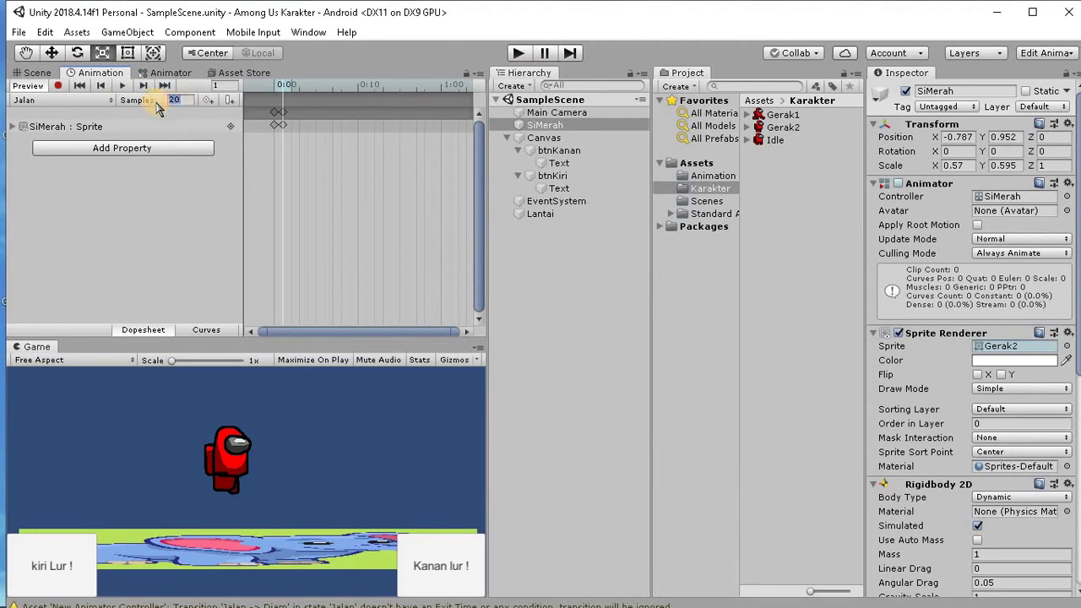
type("10")
key("Return")
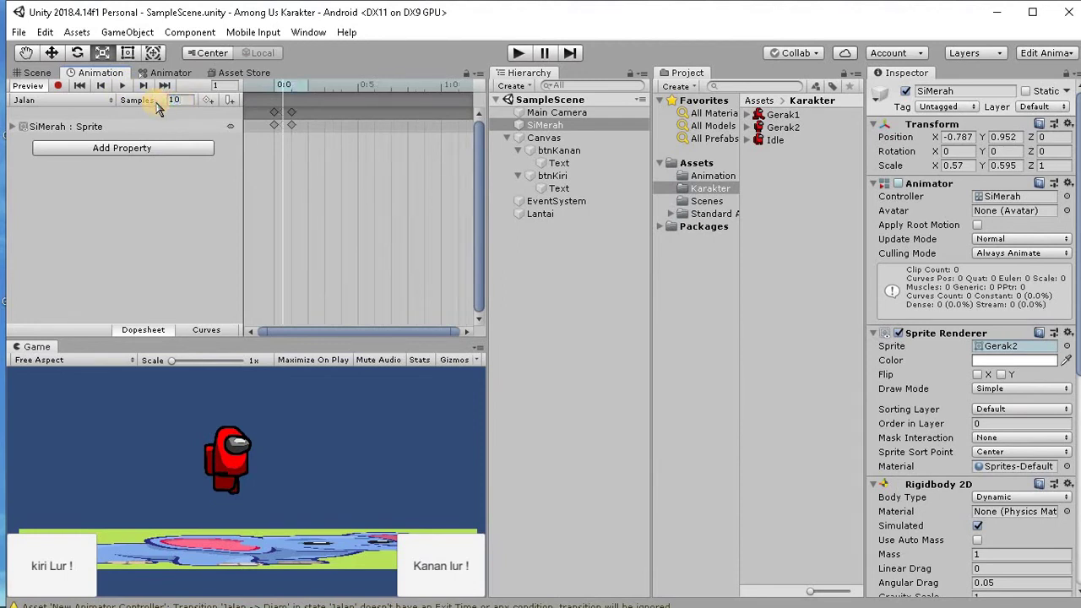
- Set the Jalan clip's sample rate to 15 and preview the animation
left_click(123, 86)
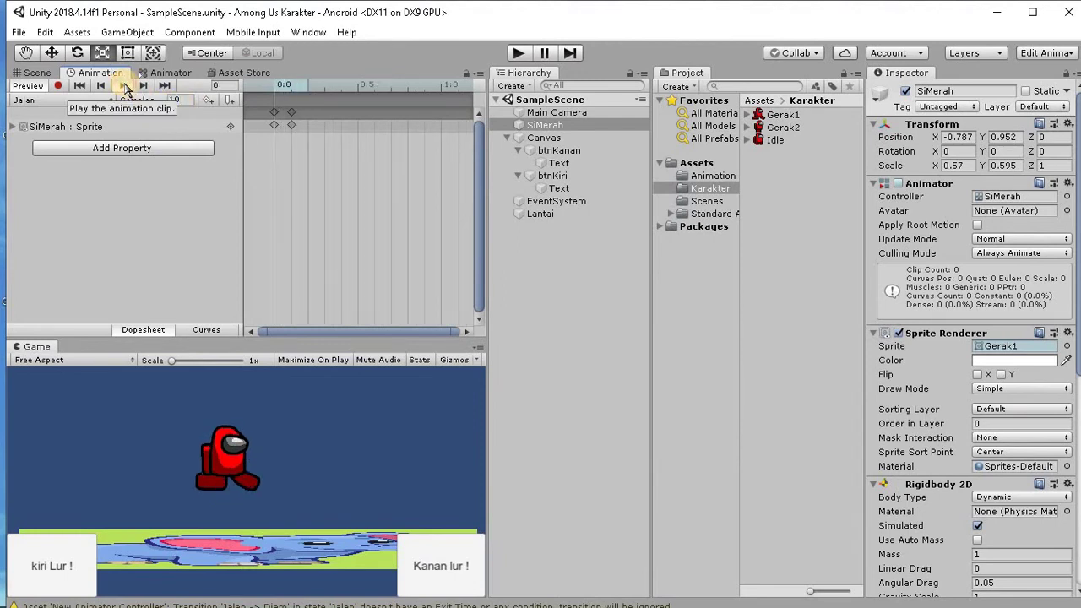
left_click_drag(183, 100, 154, 101)
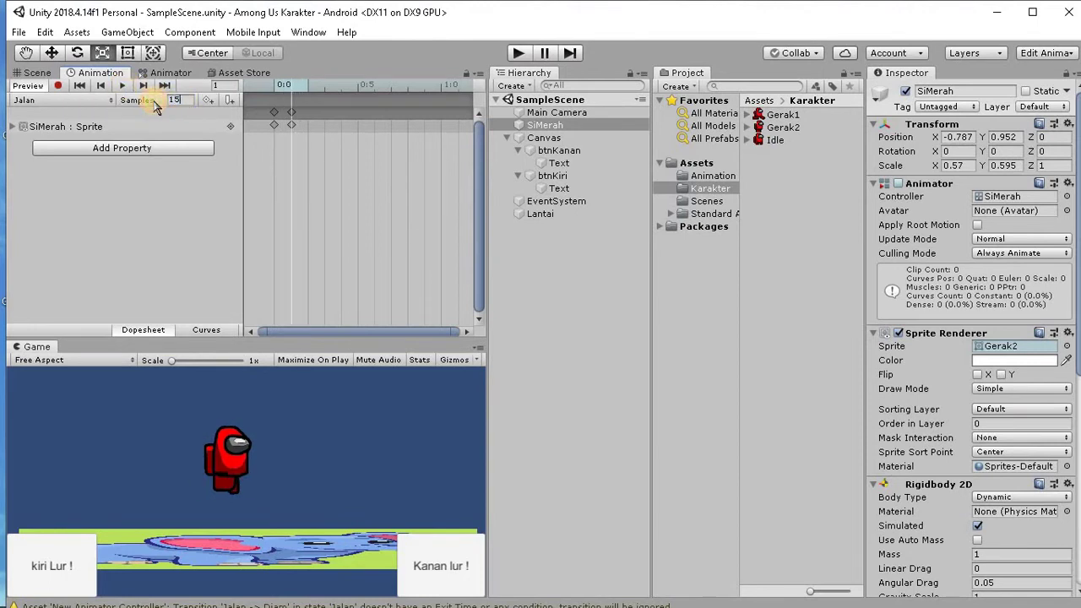
key("Return")
left_click(125, 88)
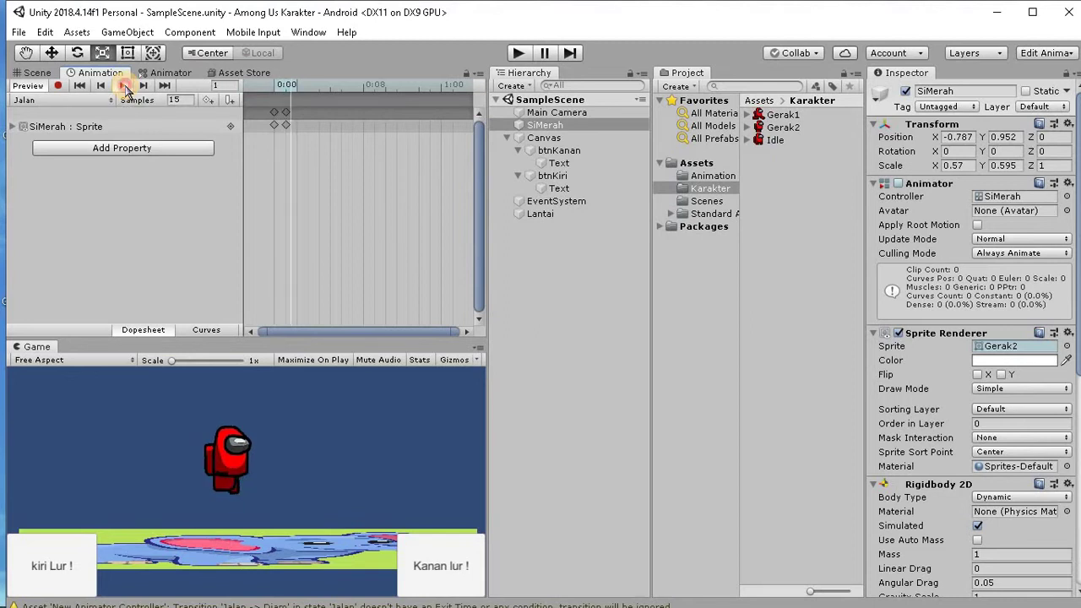
left_click(271, 235)
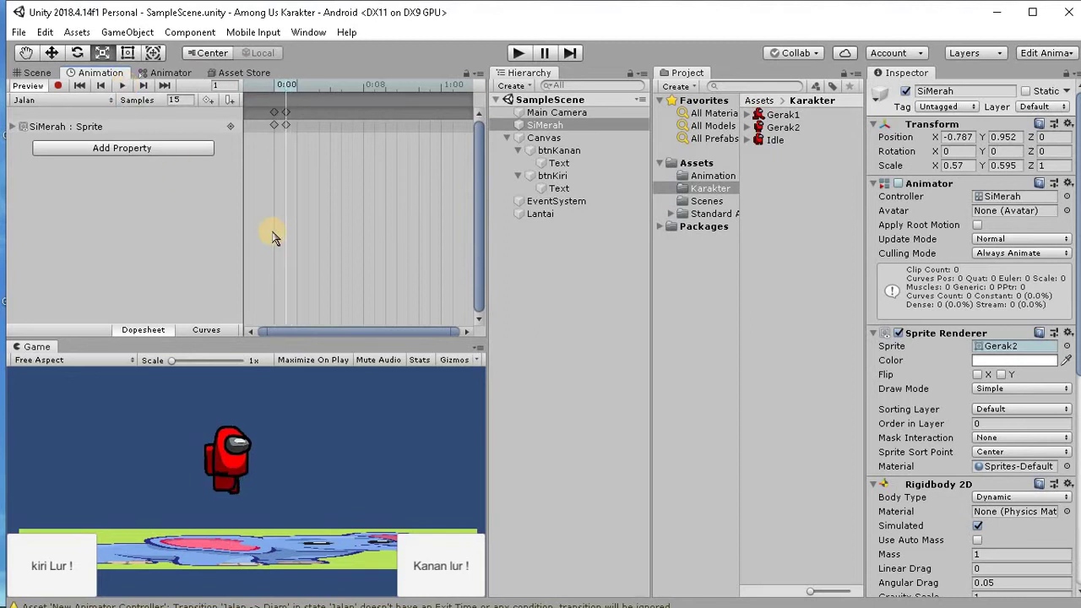
left_click(122, 86)
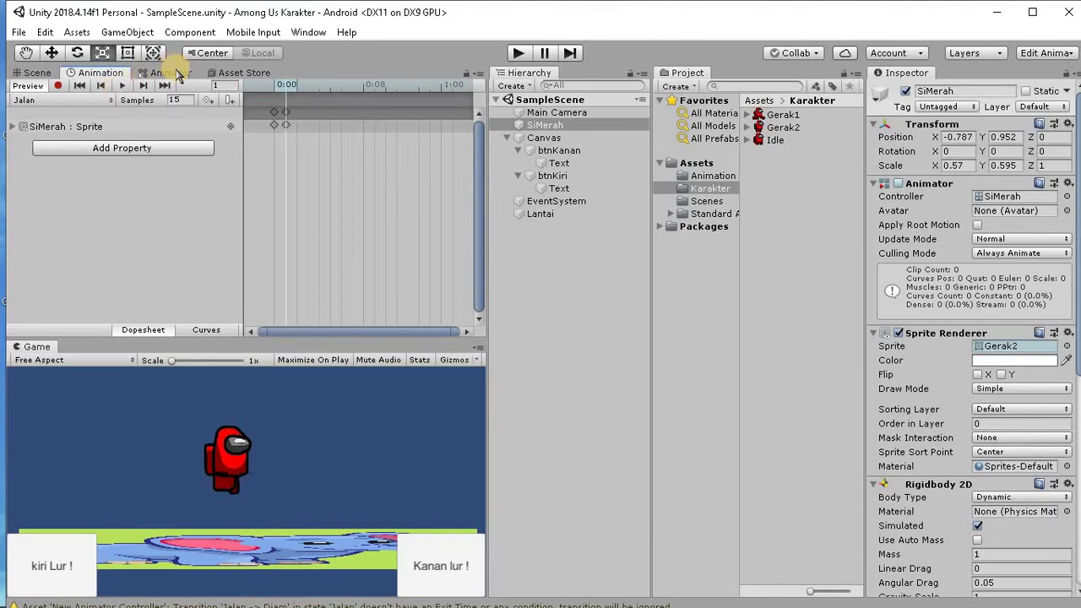
- Create a transition from the Diam state to the Jalan state in SiMerah's animator controller
left_click(175, 74)
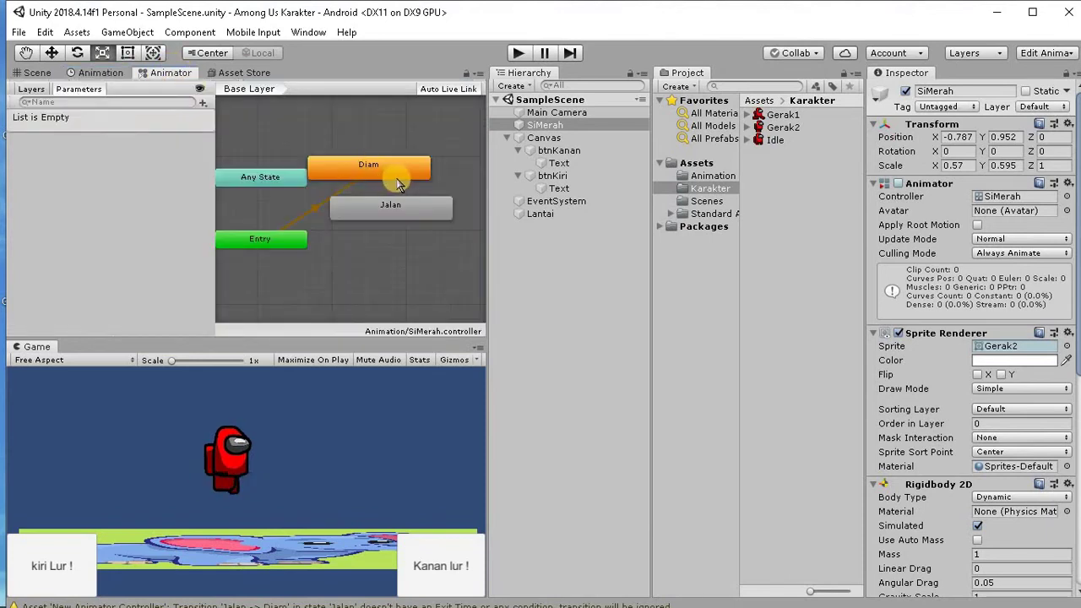
scroll(398, 184, "up", 2)
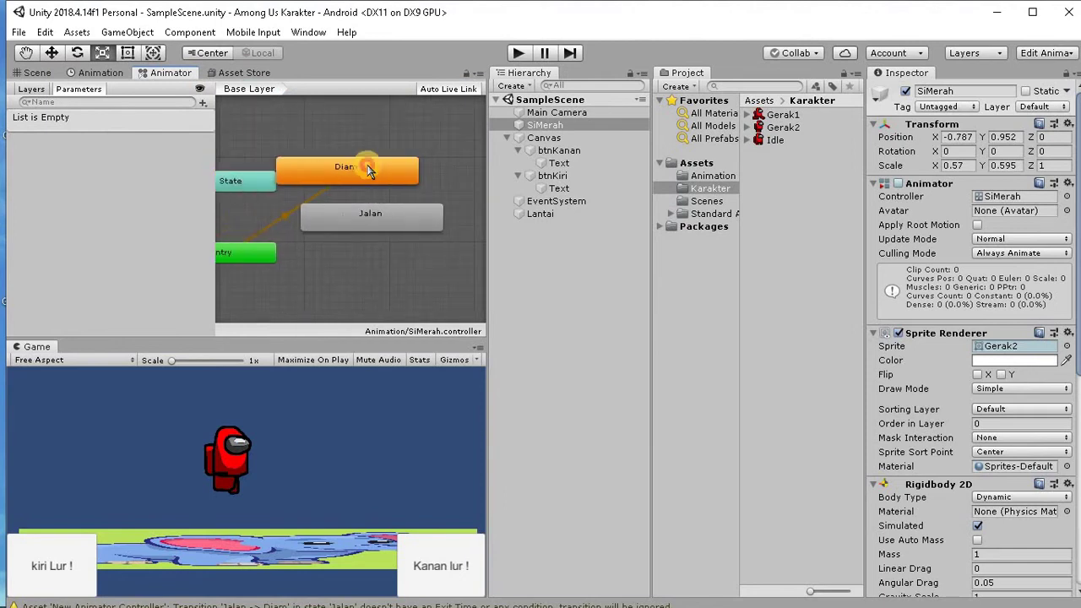
left_click(368, 169)
right_click(368, 171)
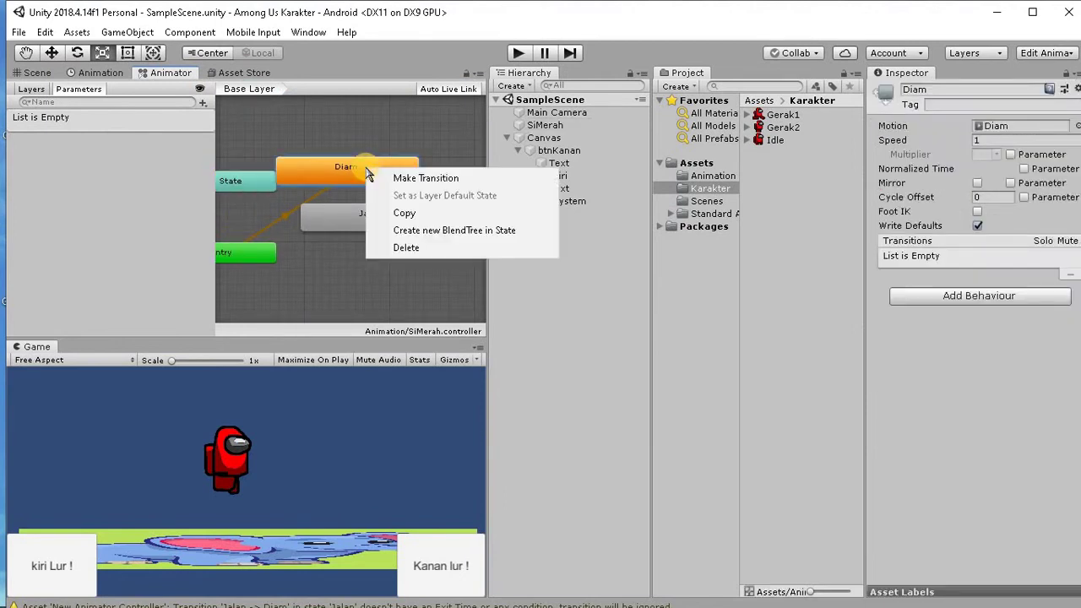
left_click(424, 181)
left_click(338, 226)
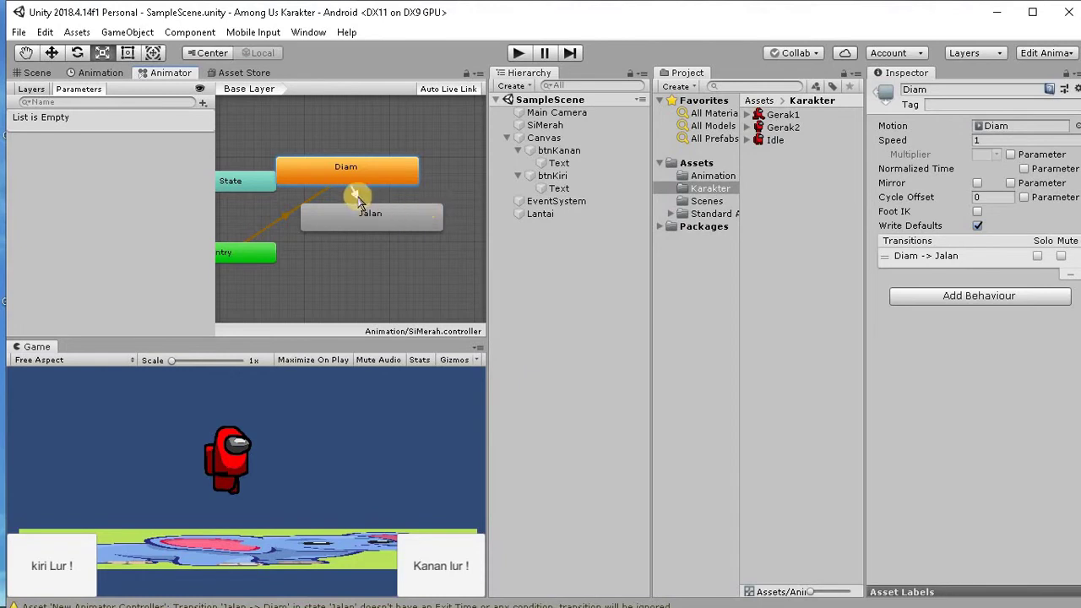
- Disable Has Exit Time on the Diam to Jalan transition and try adding conditions, removing the two added entries
left_click(355, 197)
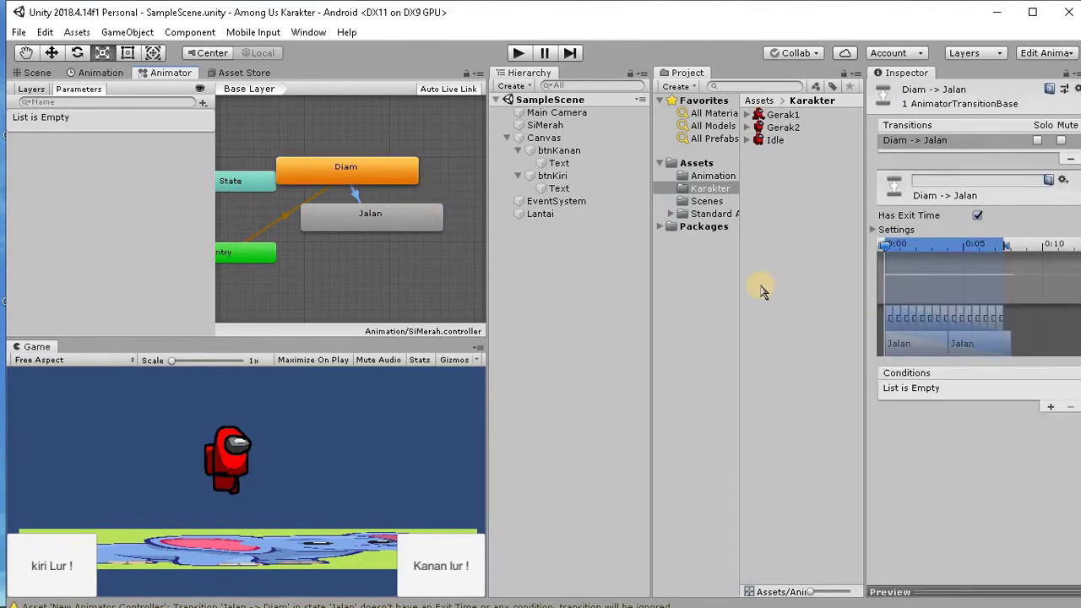
left_click(978, 215)
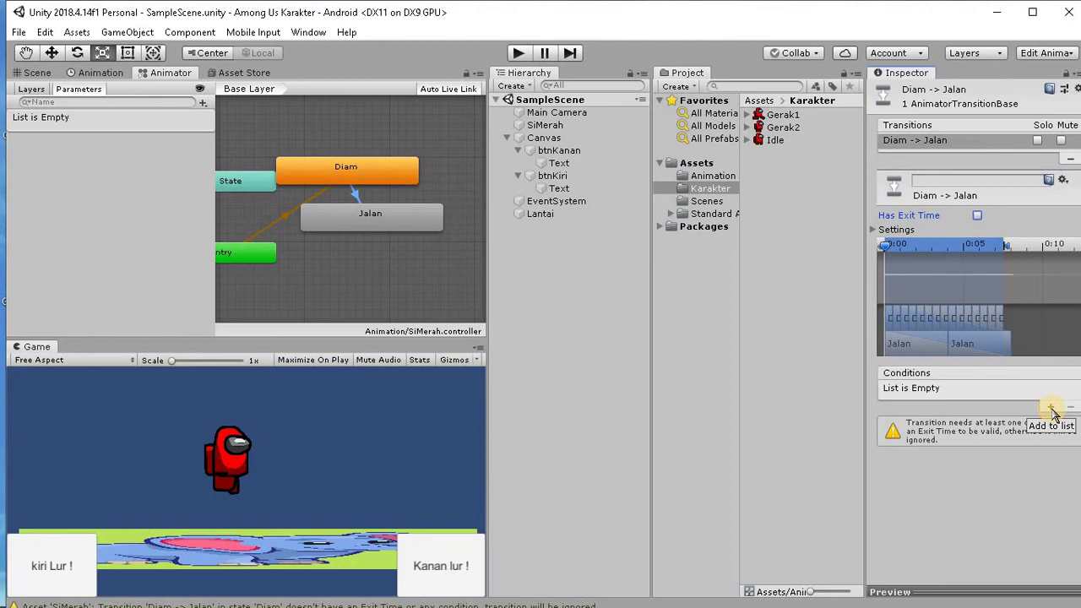
left_click(1051, 409)
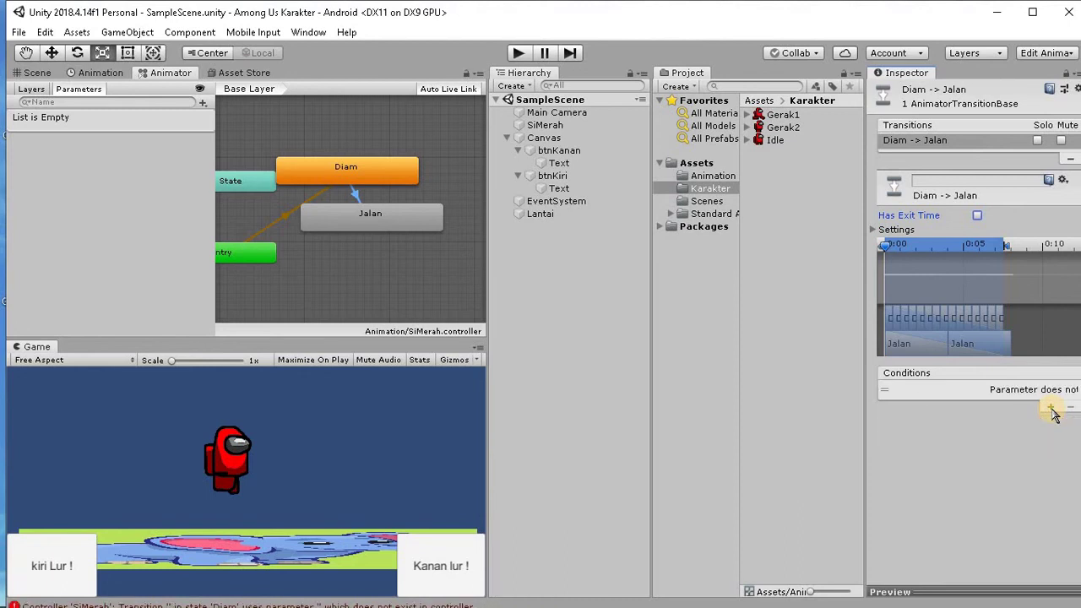
left_click(1047, 407)
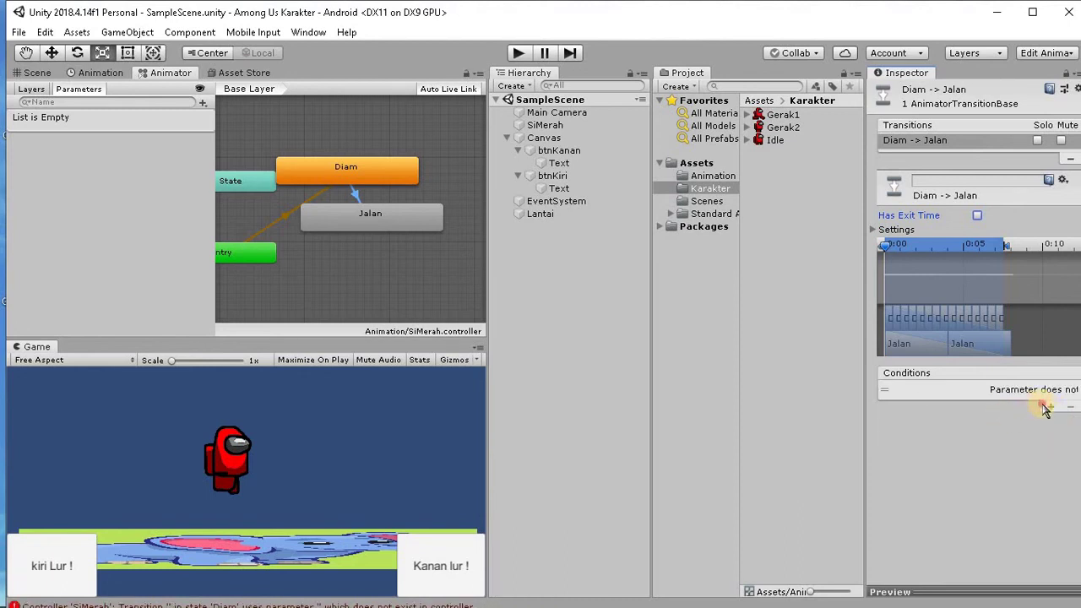
left_click(1012, 408)
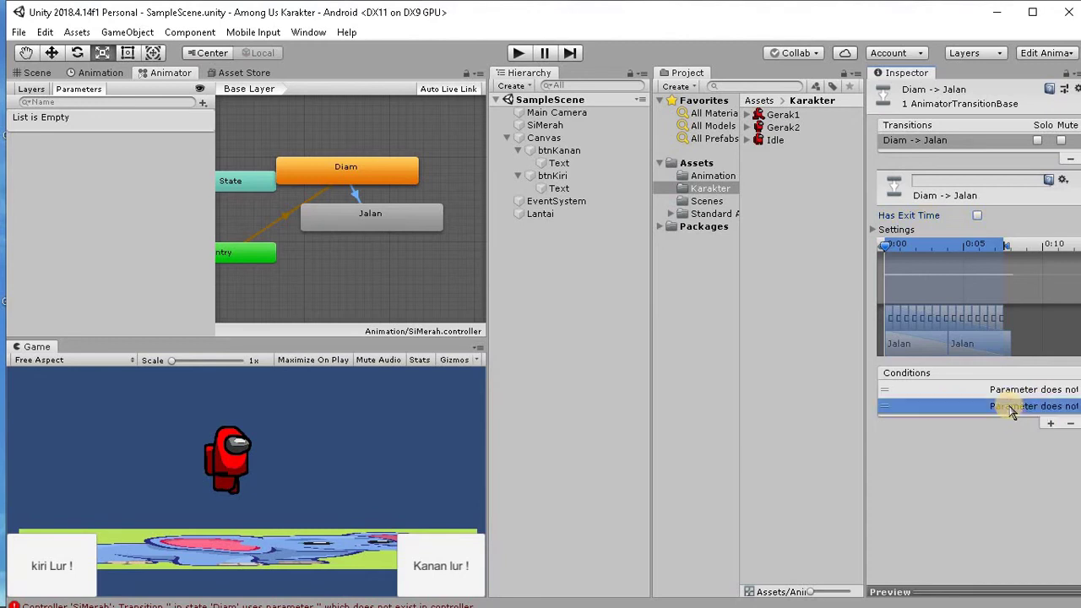
left_click(1070, 424)
left_click(1070, 407)
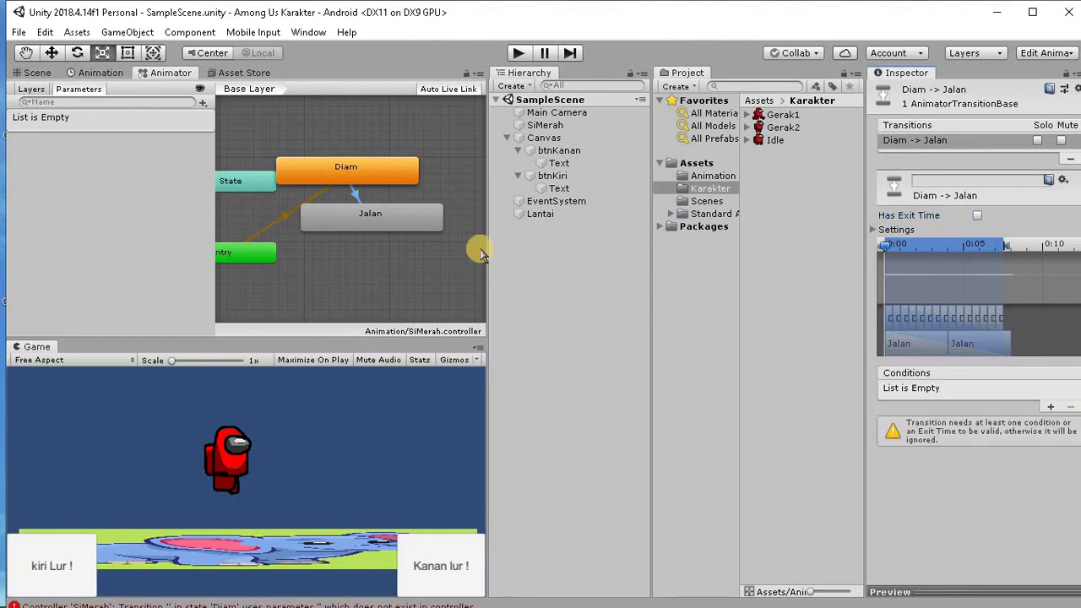
- Delete the transition between the Diam and Jalan states
left_click(358, 197)
right_click(358, 197)
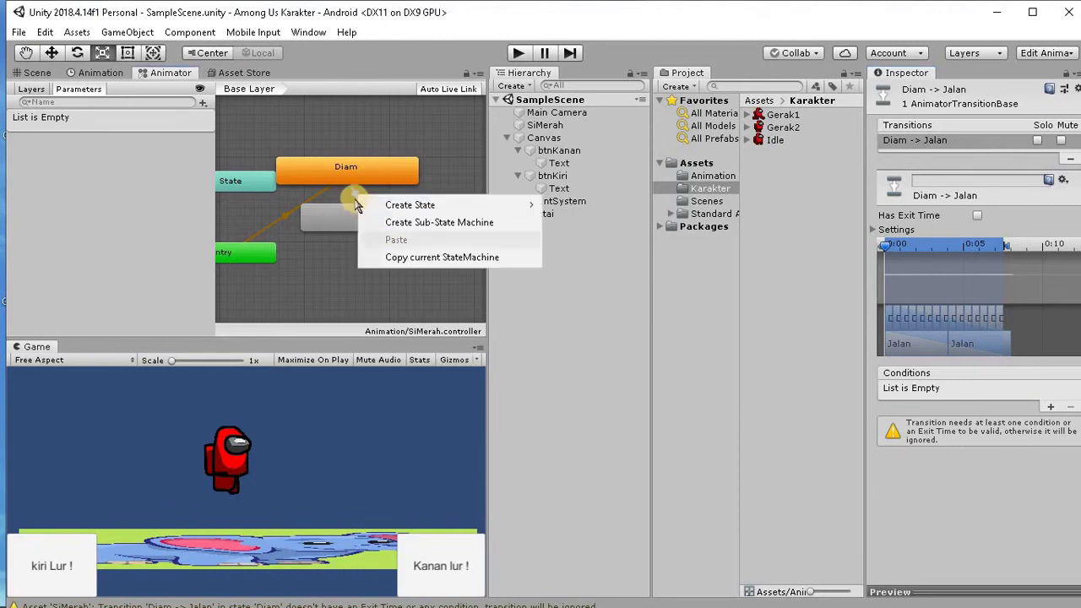
left_click(358, 199)
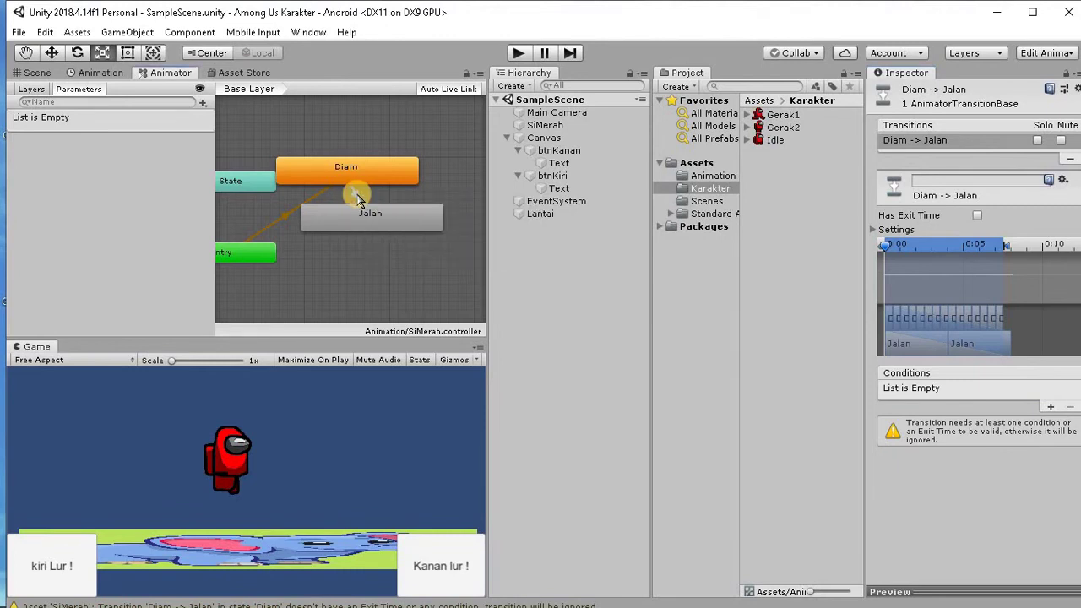
left_click(358, 197)
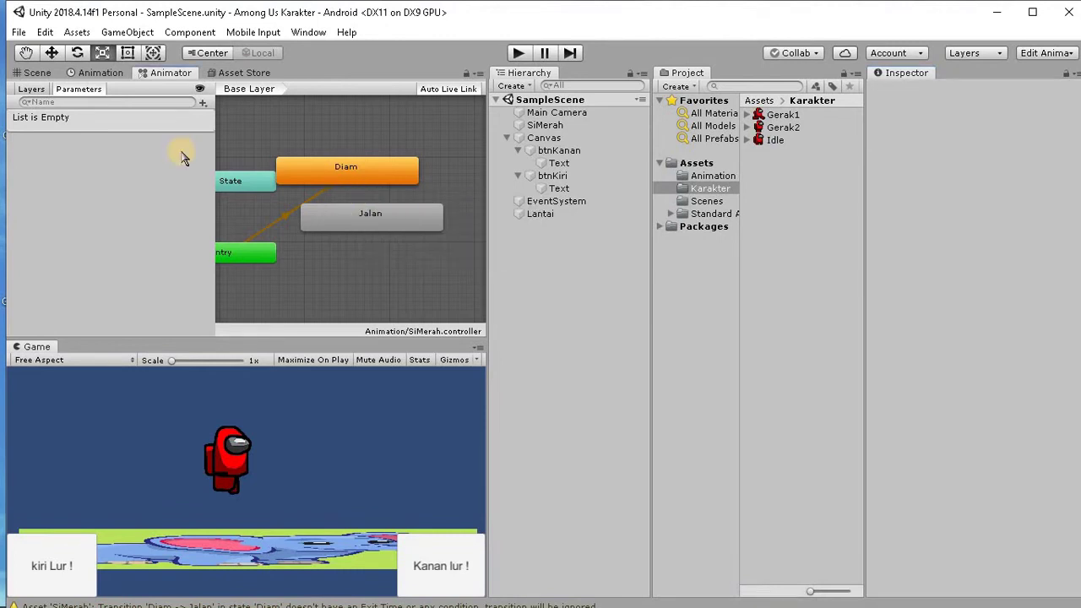
- Add a Bool parameter named berjalan to the SiMerah animator controller
left_click(206, 106)
left_click(234, 157)
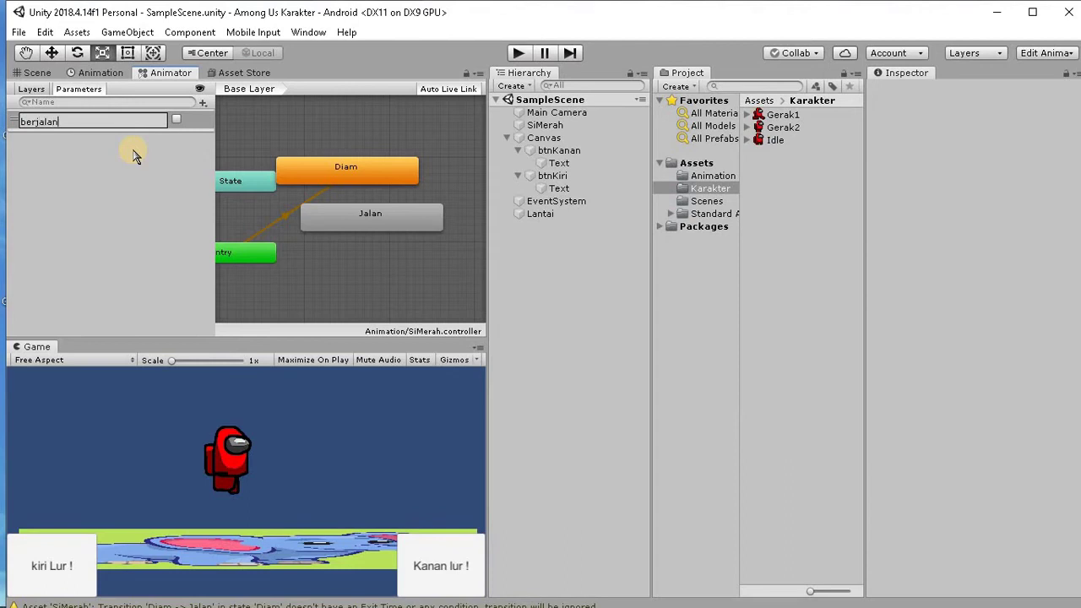
left_click(139, 160)
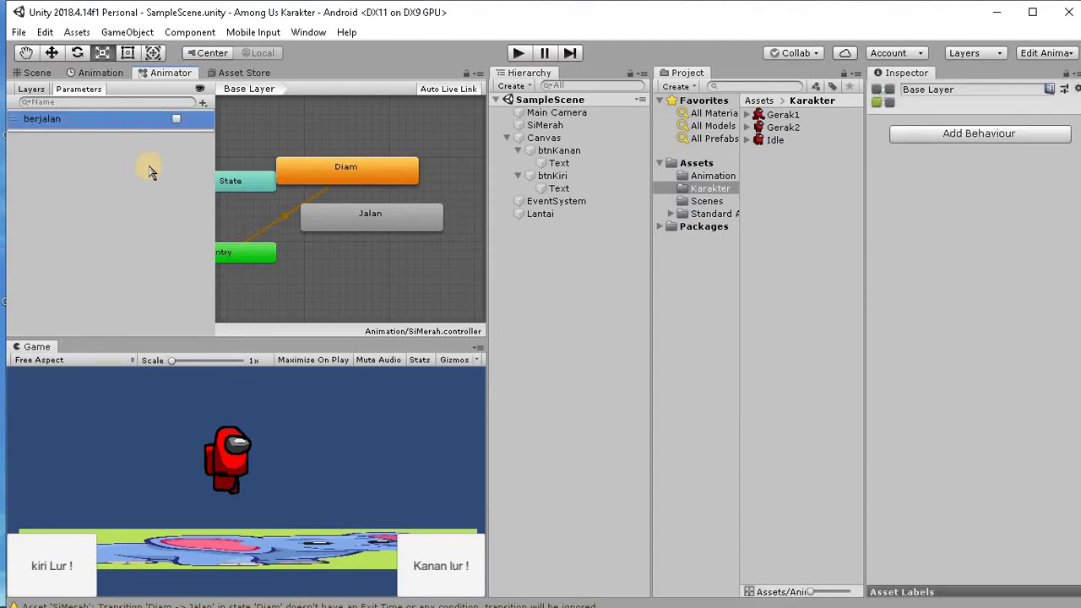
- Make a new transition from the Diam state to the Jalan state
right_click(356, 173)
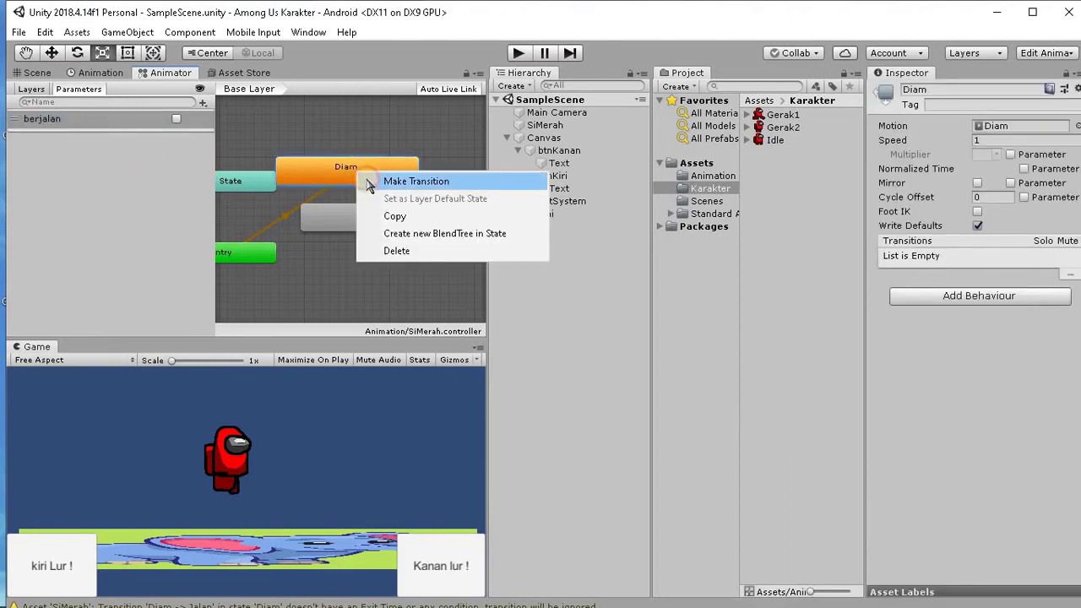
left_click(376, 179)
left_click(353, 217)
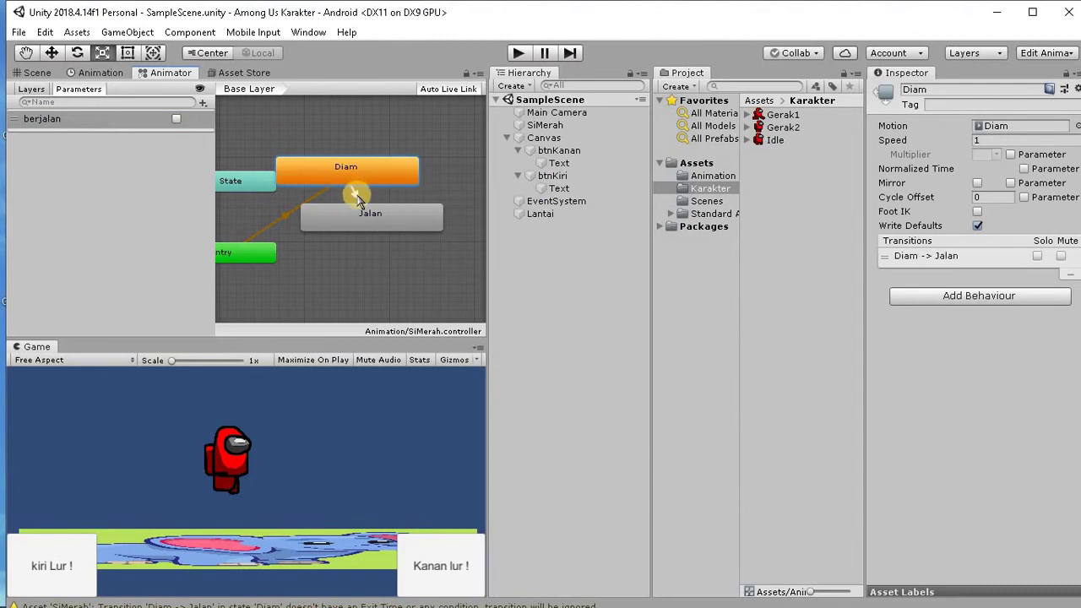
- Configure the Diam to Jalan transition with Has Exit Time off, Transition Duration 0 and the condition berjalan true
left_click(355, 194)
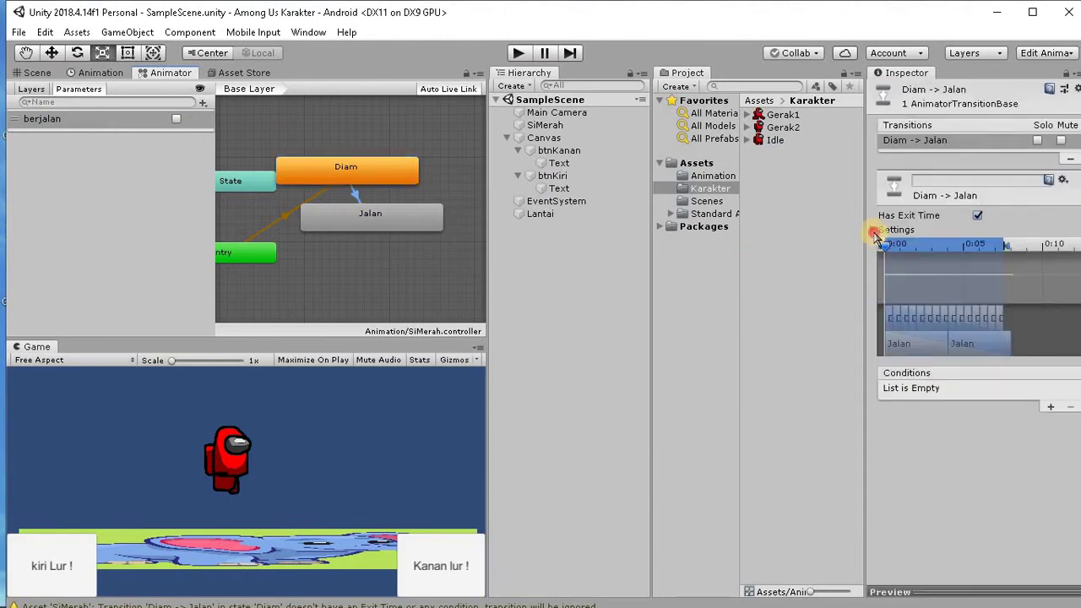
left_click(978, 216)
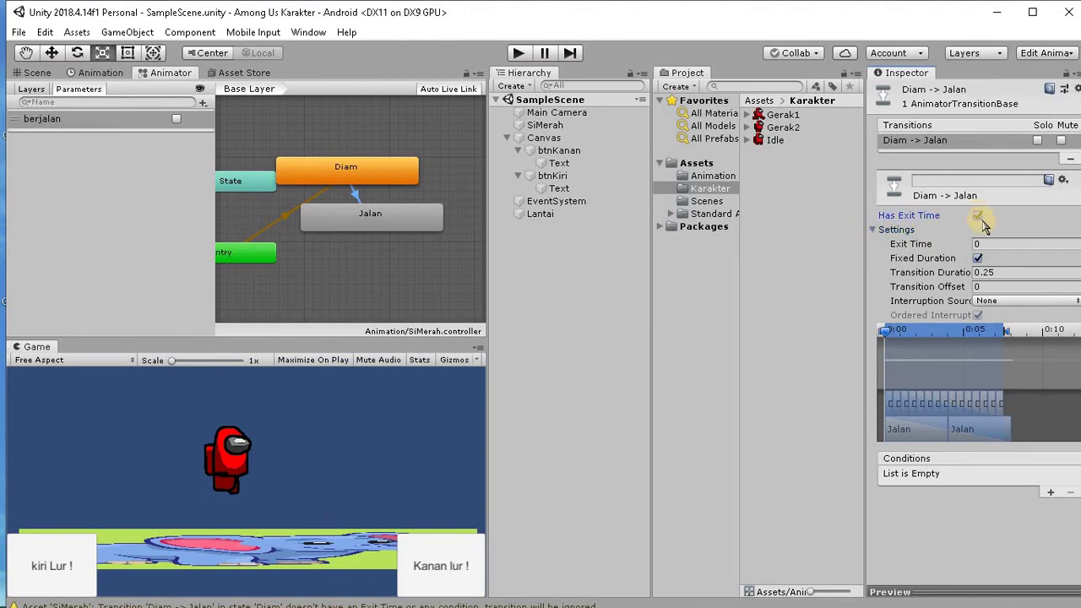
left_click(977, 217)
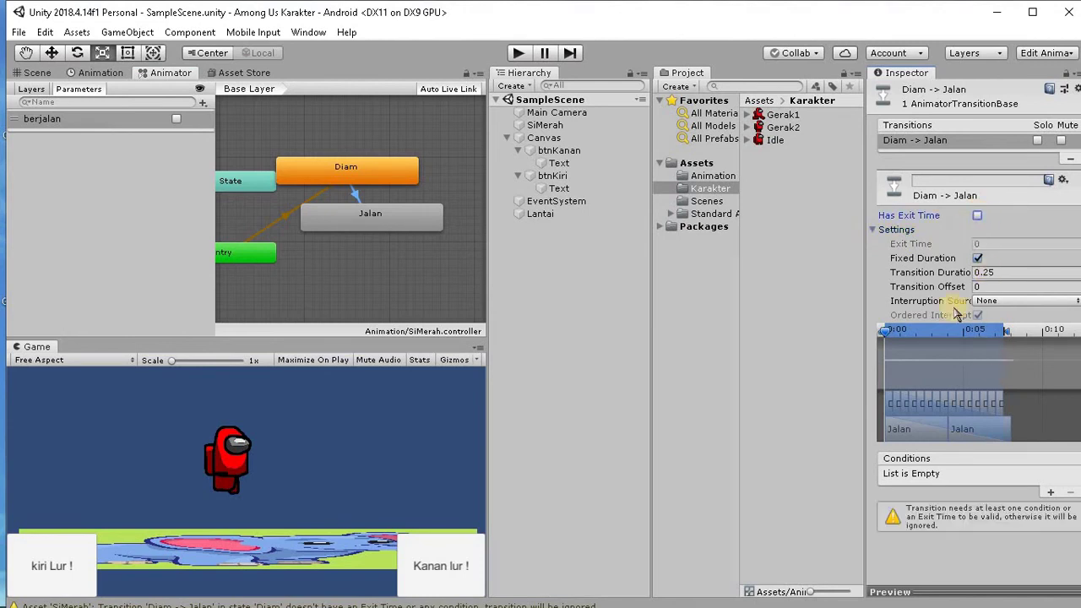
left_click(999, 276)
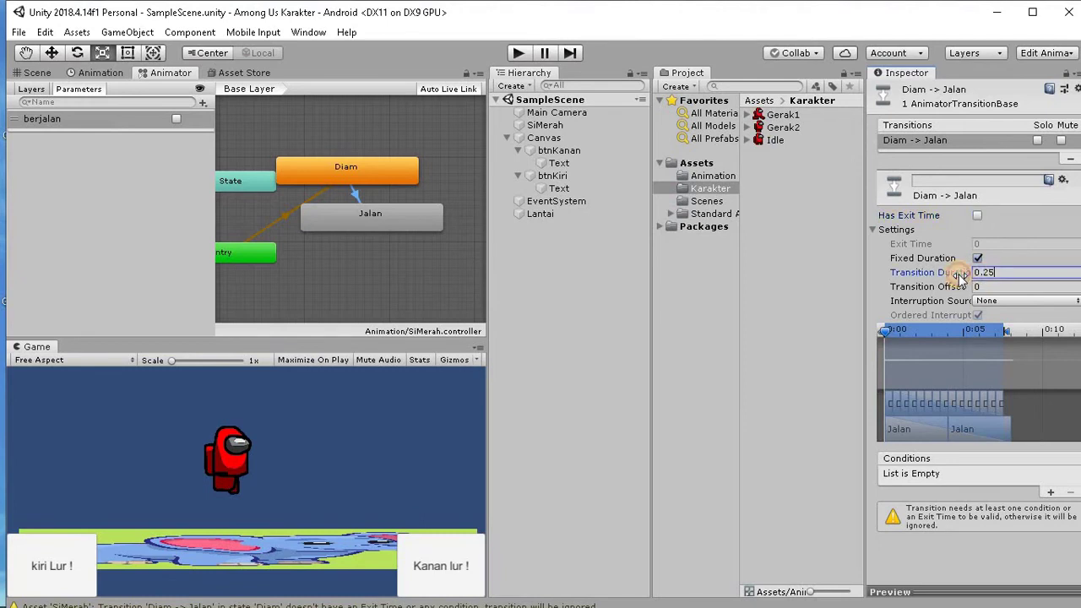
type("0")
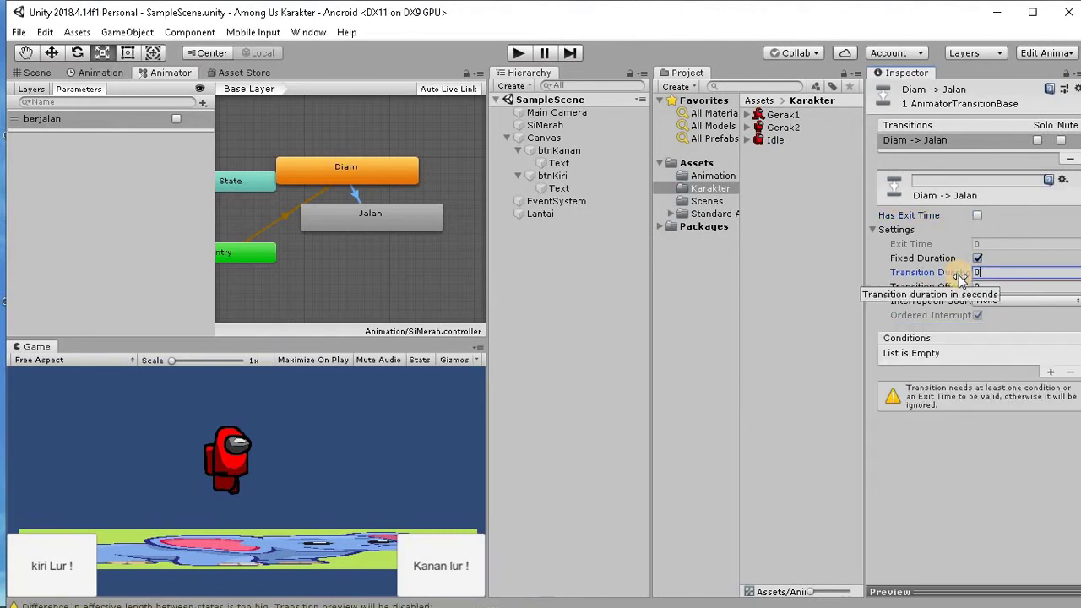
left_click(1049, 372)
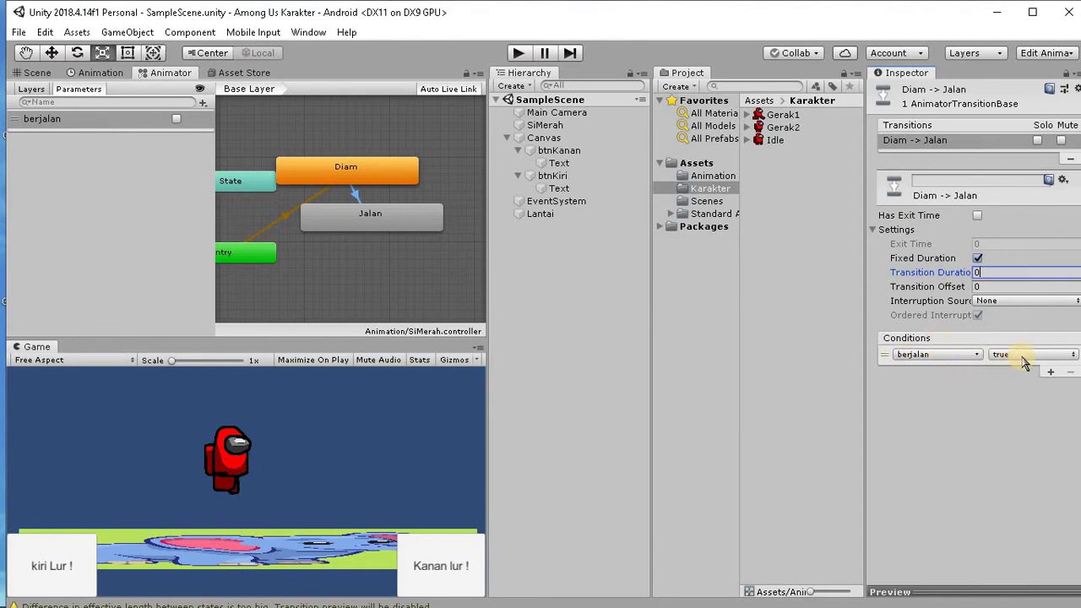
- Make a return transition from the Jalan state to the Diam state
right_click(385, 221)
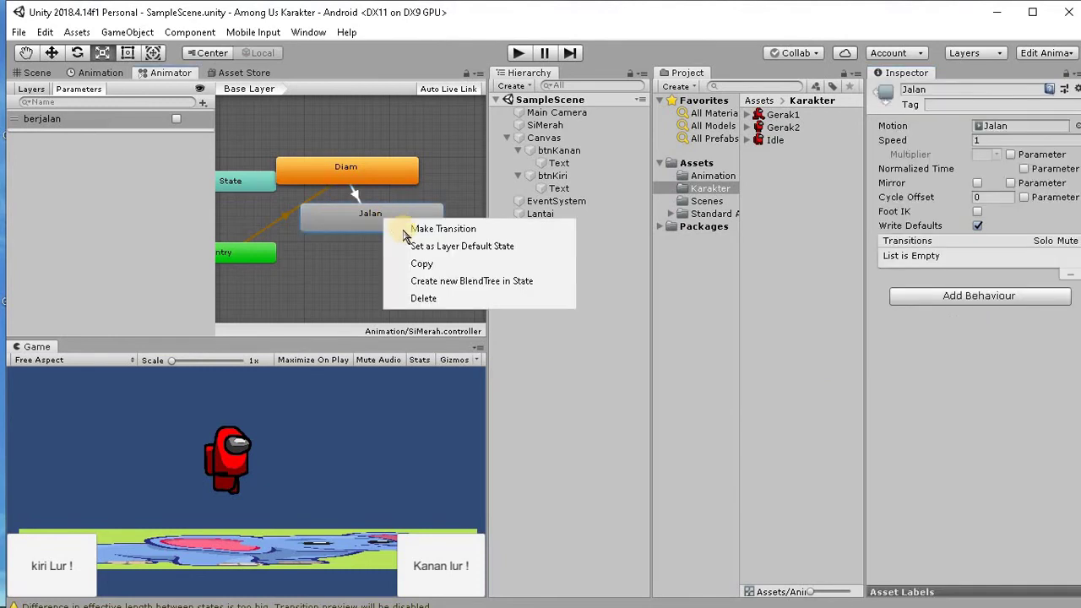
left_click(422, 229)
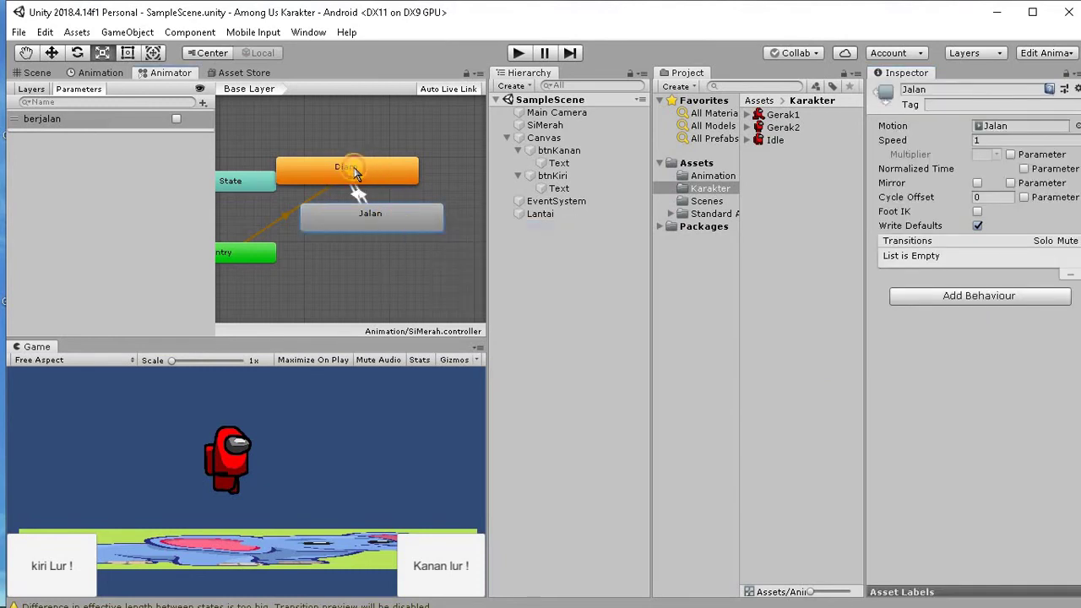
left_click(355, 172)
- Configure the Jalan to Diam transition with Has Exit Time off, Transition Duration 0 and the condition berjalan false
left_click(361, 195)
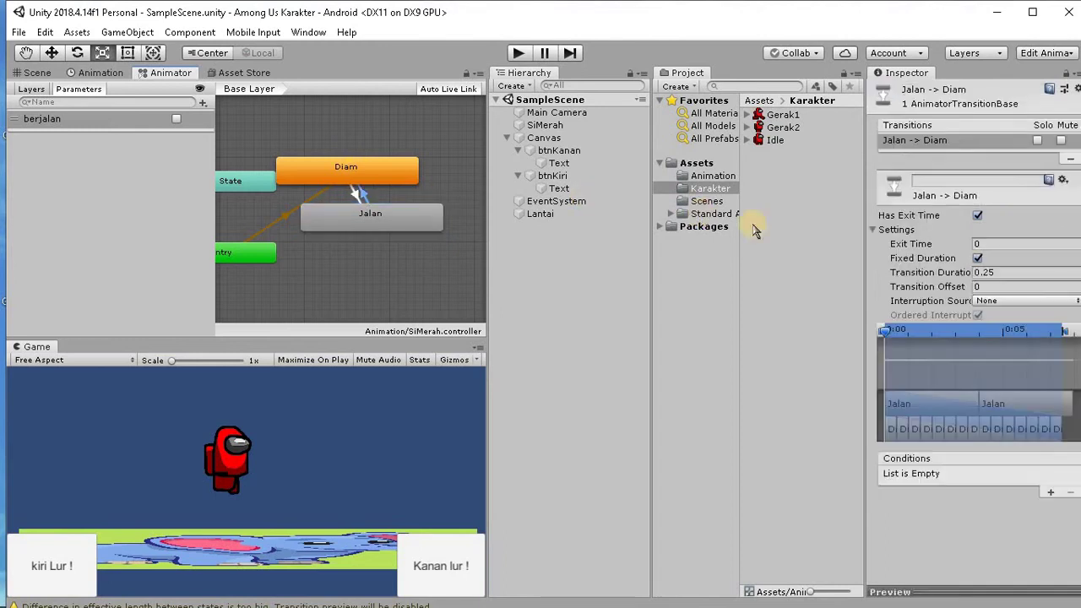
left_click(977, 216)
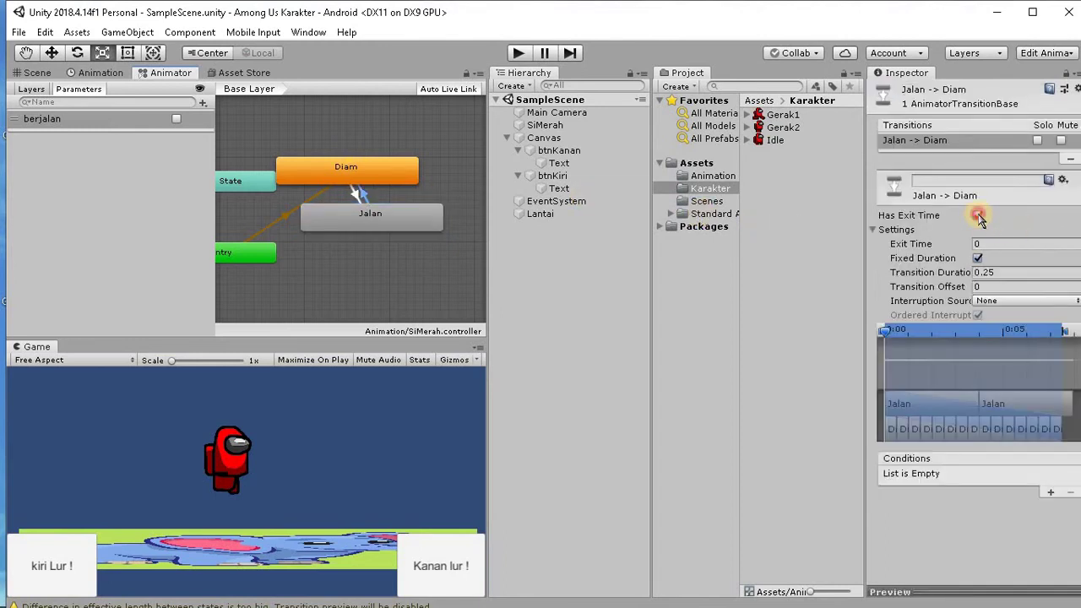
left_click(961, 277)
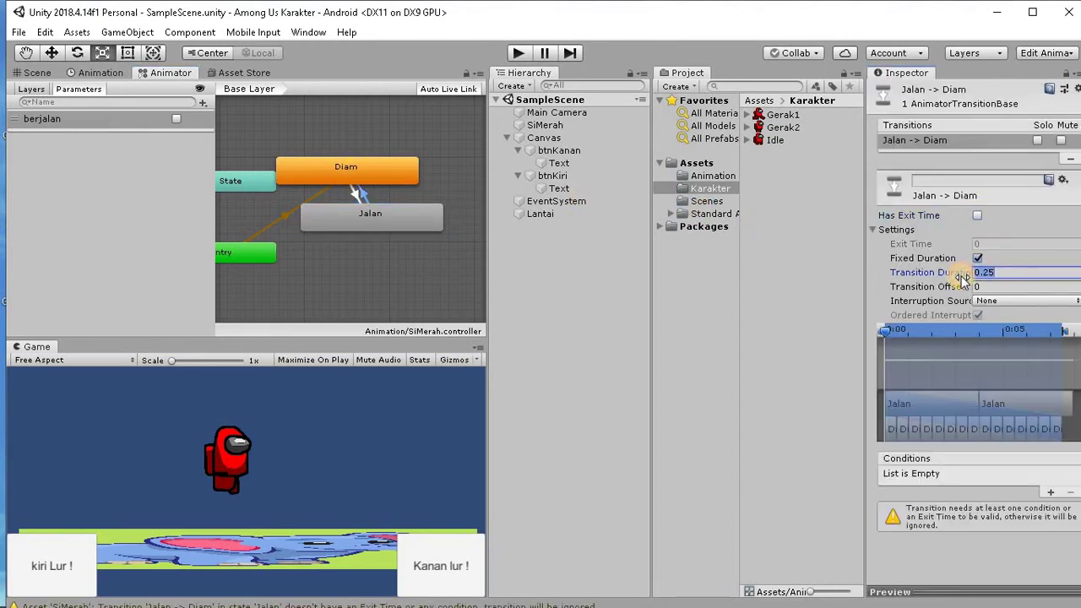
type("0")
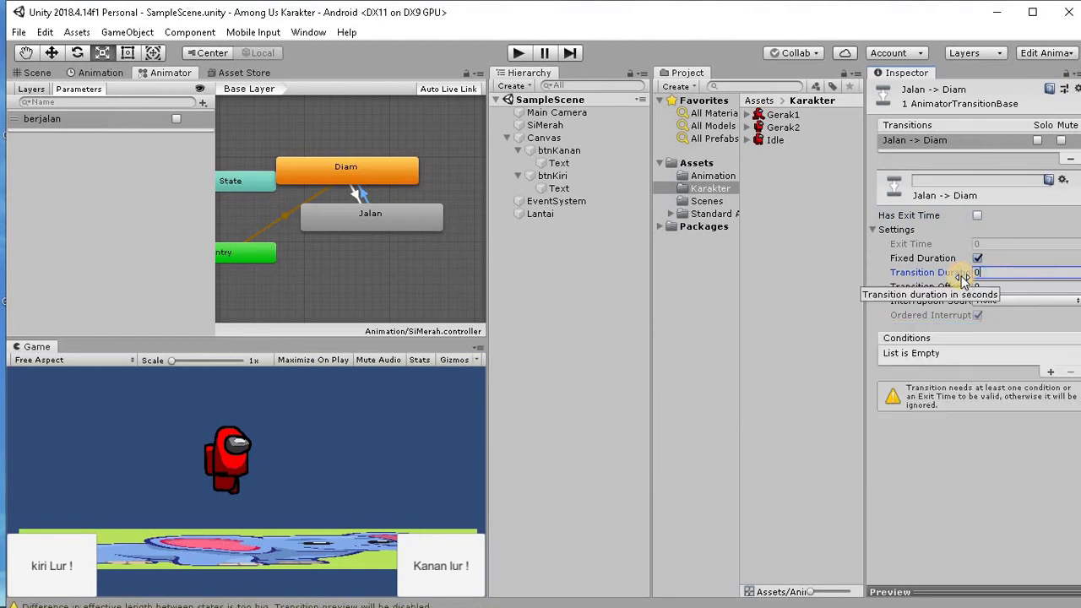
left_click(1049, 373)
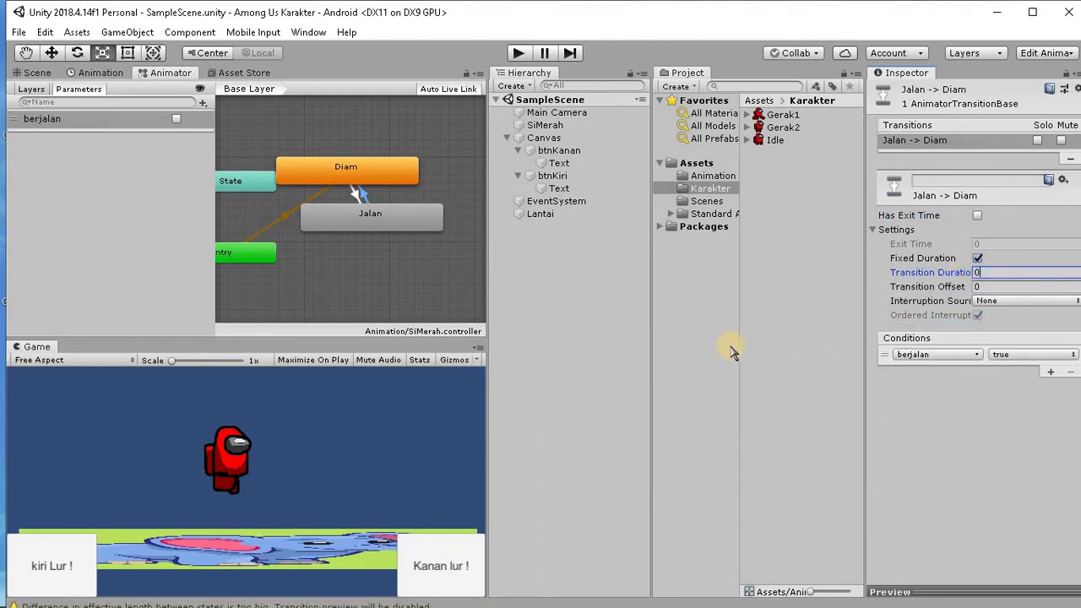
left_click(1016, 359)
left_click(1013, 390)
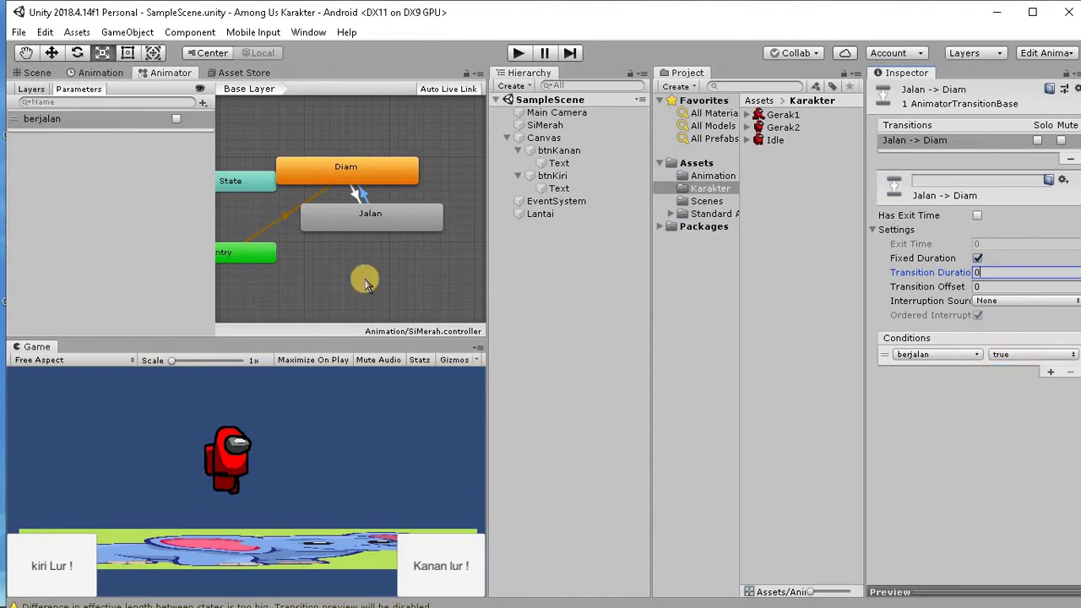
left_click(363, 195)
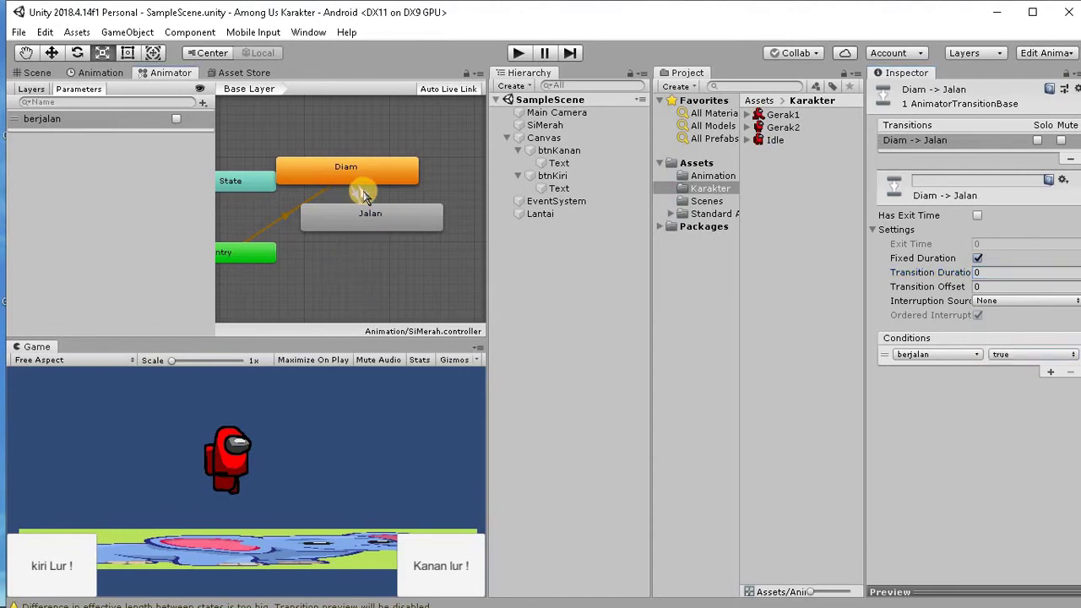
left_click(358, 194)
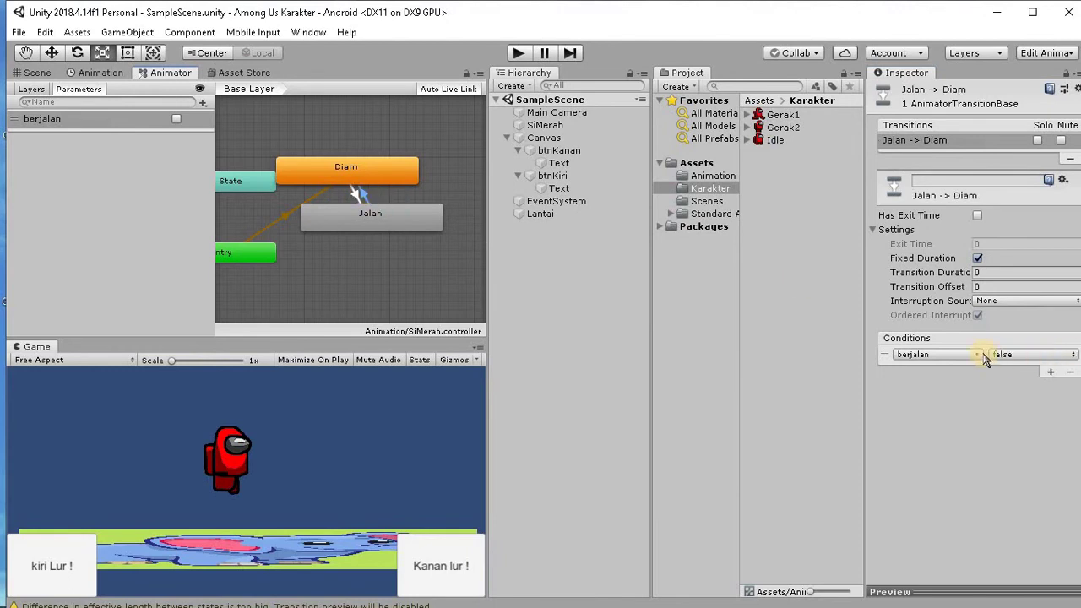
left_click(99, 72)
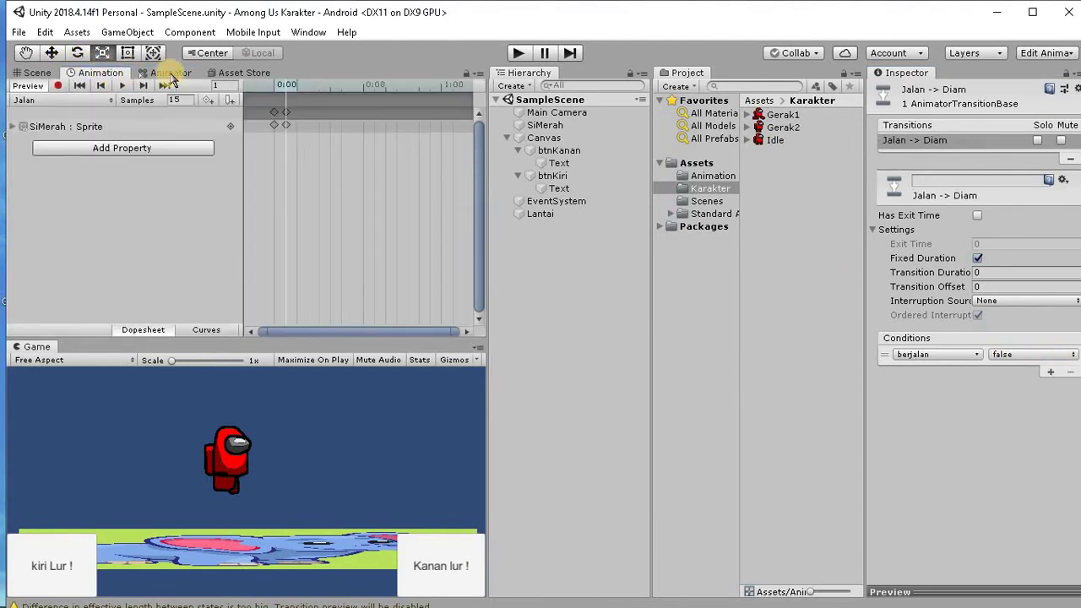
left_click(169, 72)
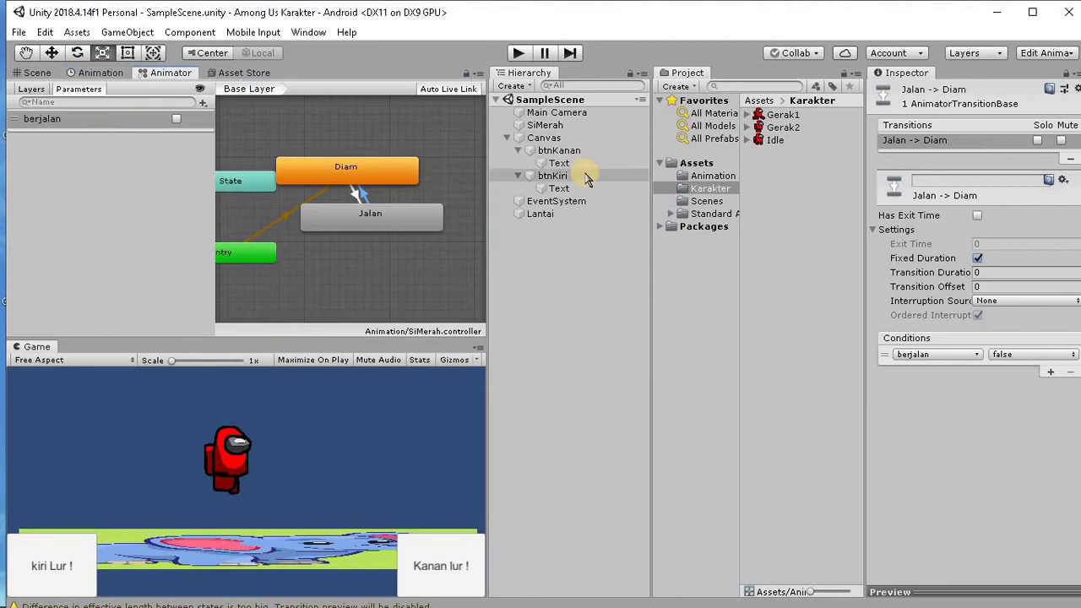
- Open the Merah script from the project's Assets folder in Notepad++
left_click(567, 127)
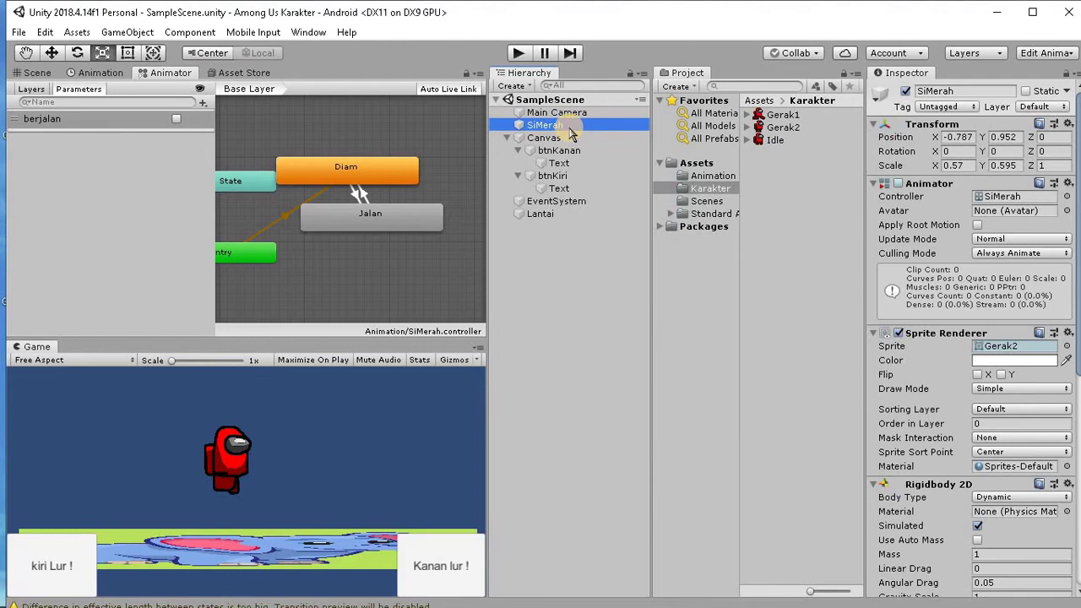
left_click(691, 163)
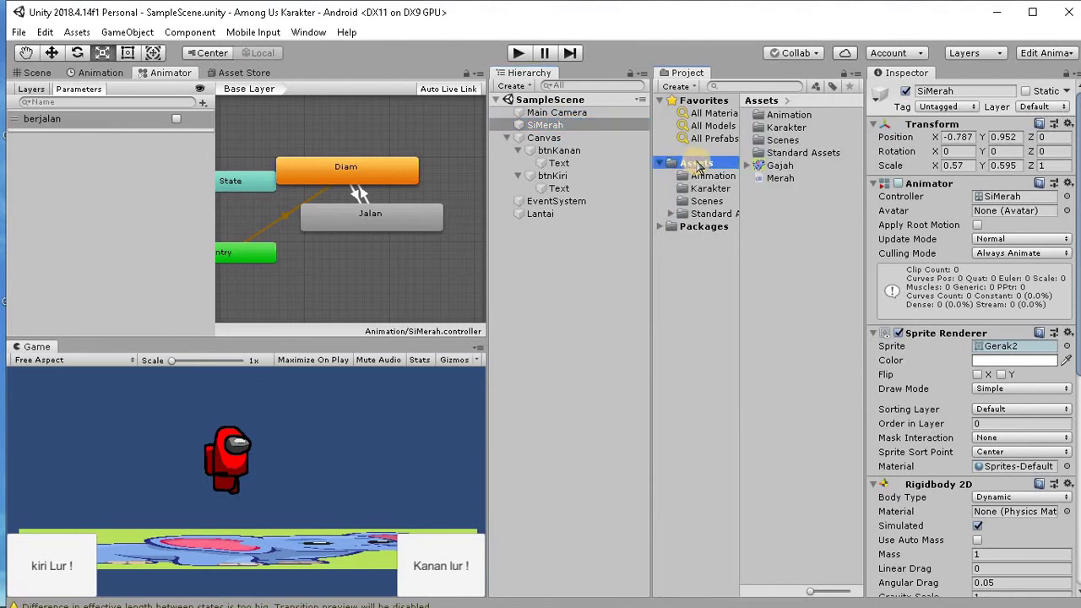
double_click(794, 182)
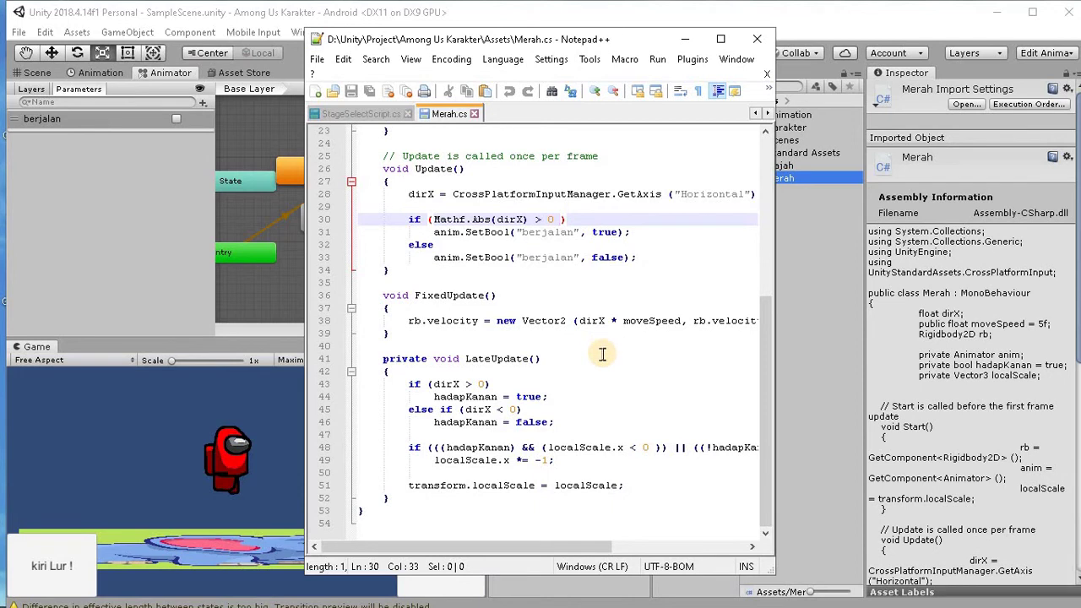
- Examine the anim, hadapKanan and localScale declarations in the Merah script and how LateUpdate uses hadapKanan
scroll(602, 354, "up", 7)
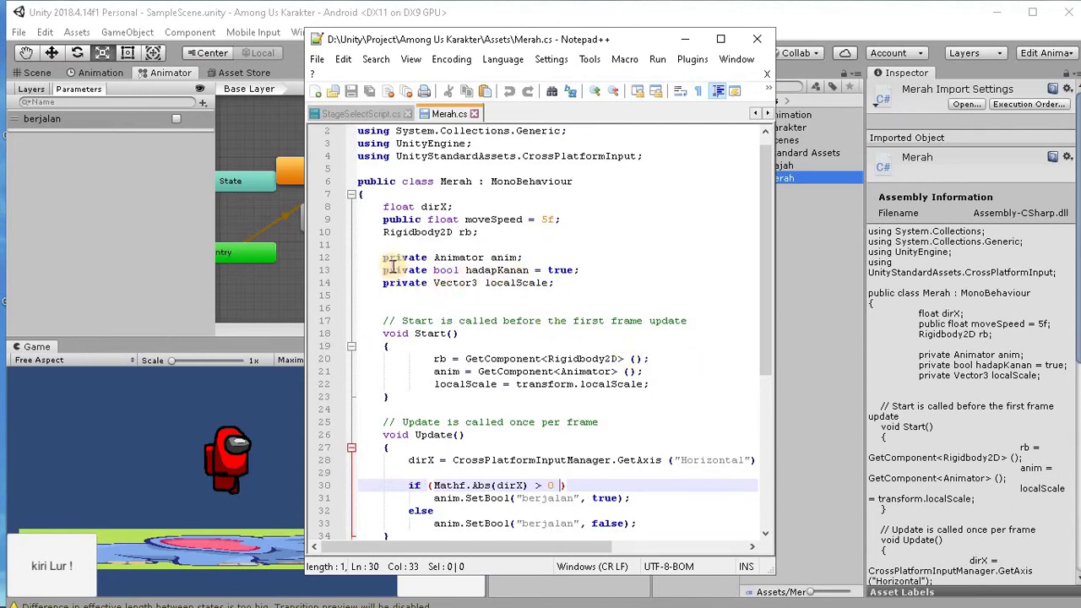
left_click_drag(379, 258, 622, 279)
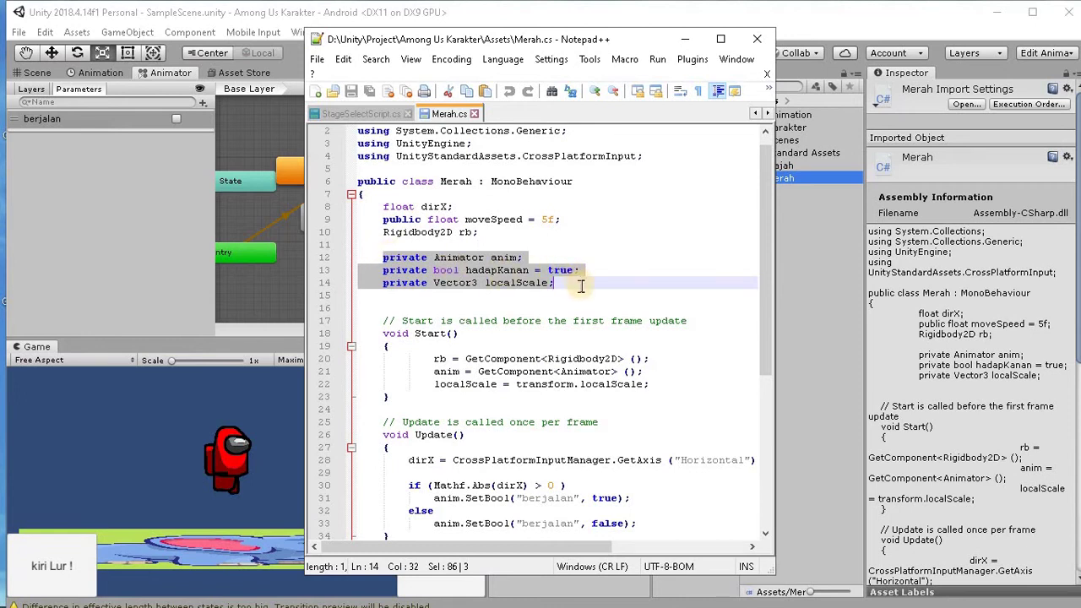
left_click(581, 285)
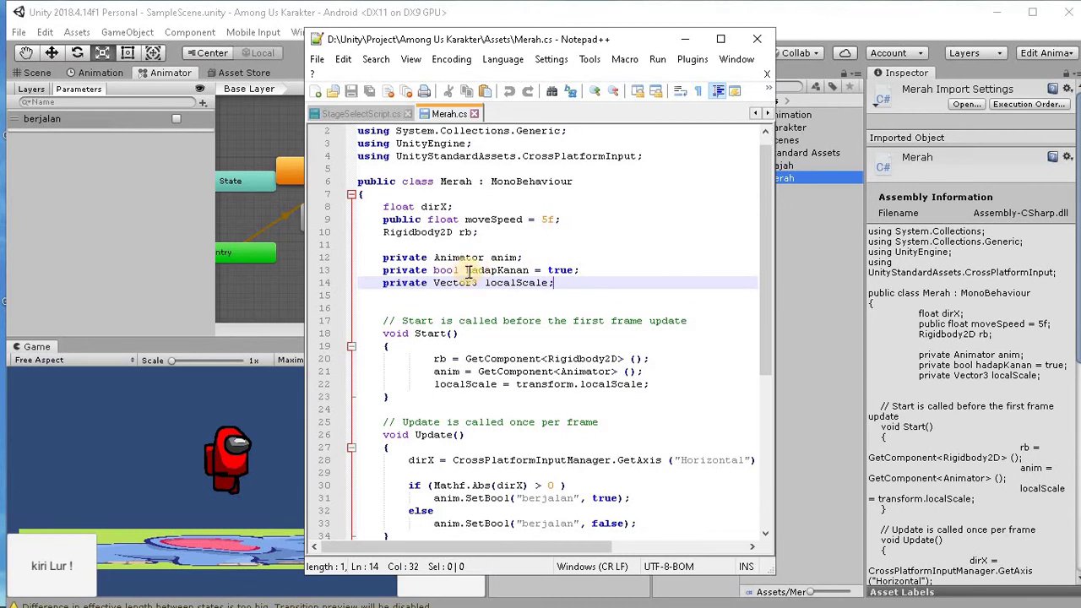
left_click_drag(465, 270, 522, 271)
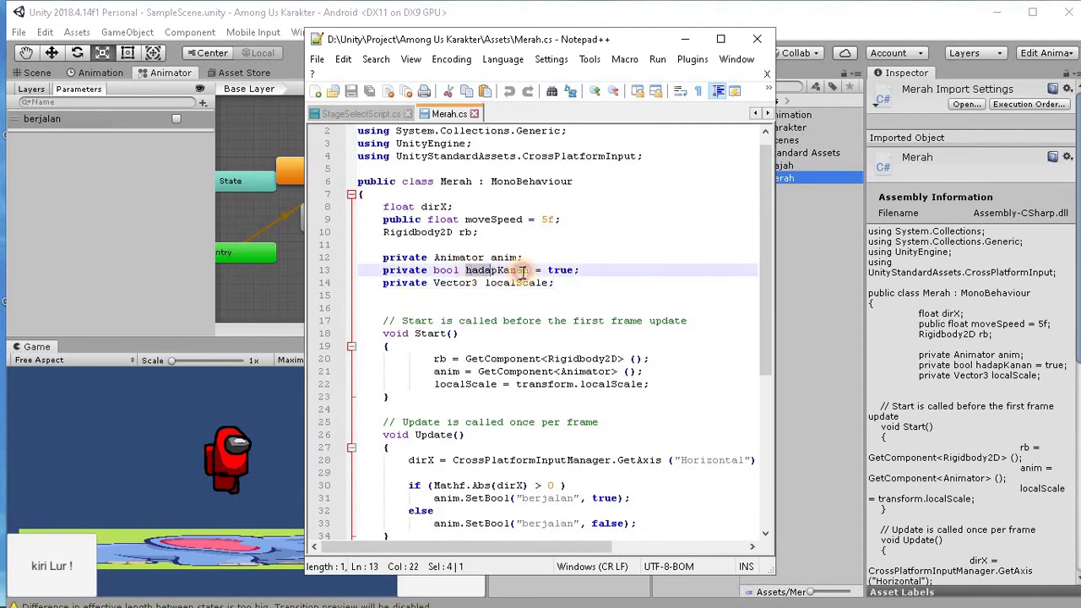
scroll(527, 355, "down", 7)
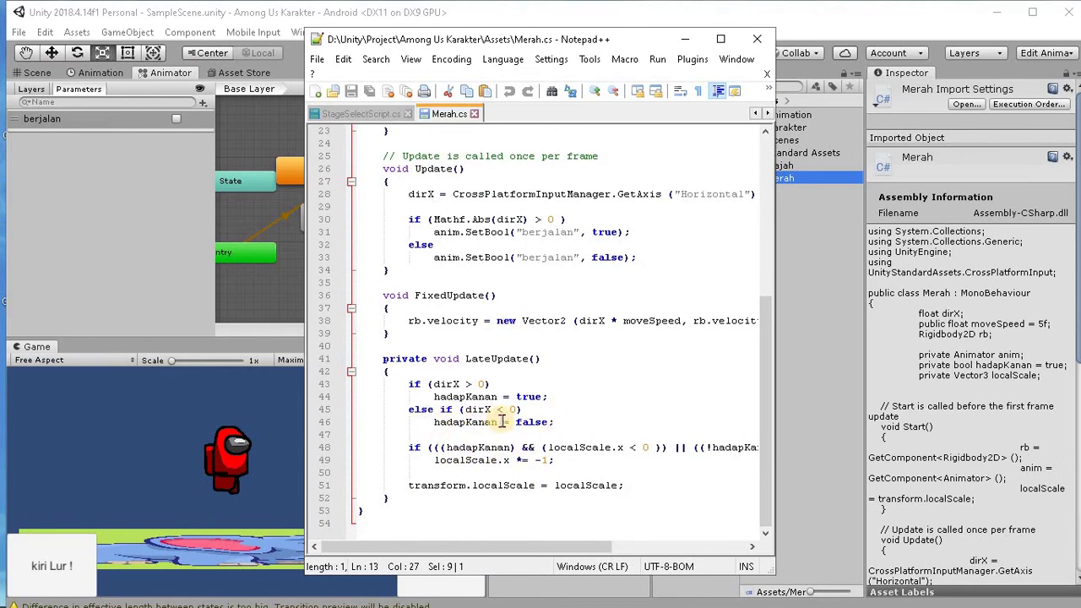
scroll(506, 296, "up", 6)
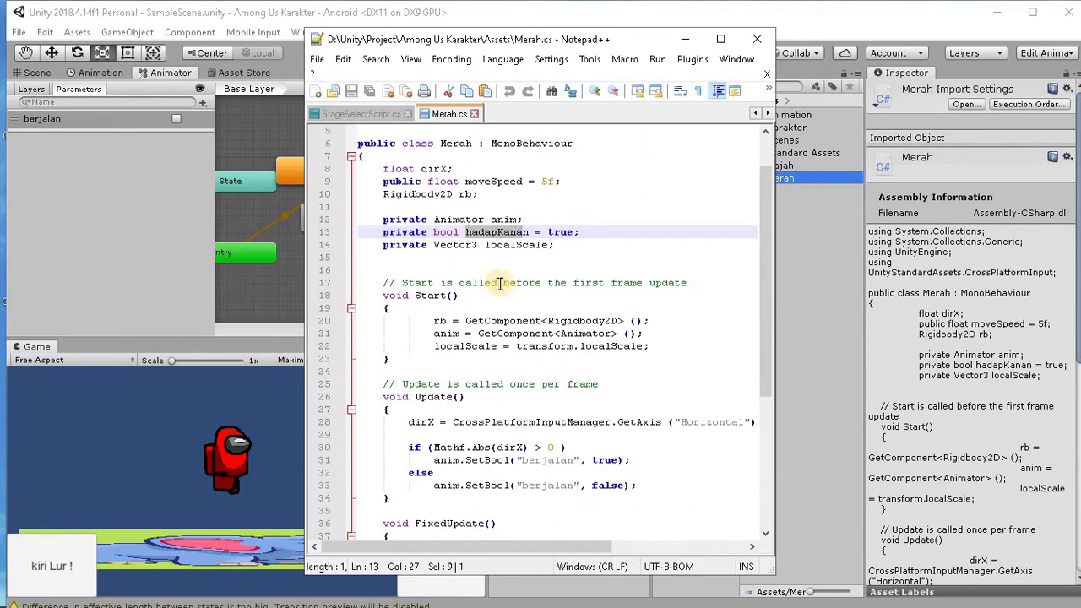
left_click(465, 232)
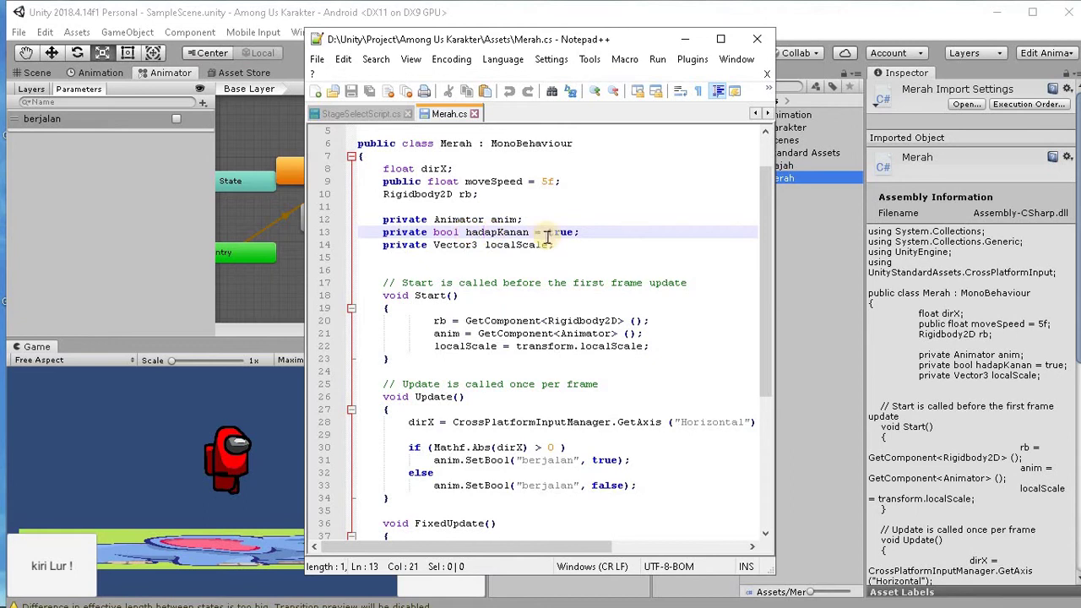
scroll(479, 388, "down", 6)
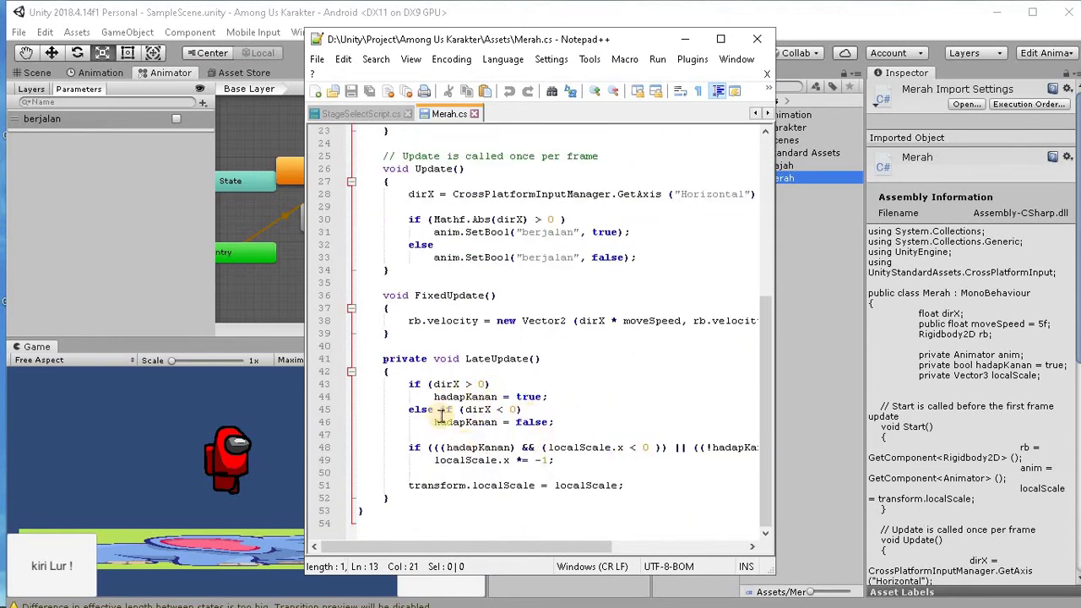
scroll(549, 445, "up", 7)
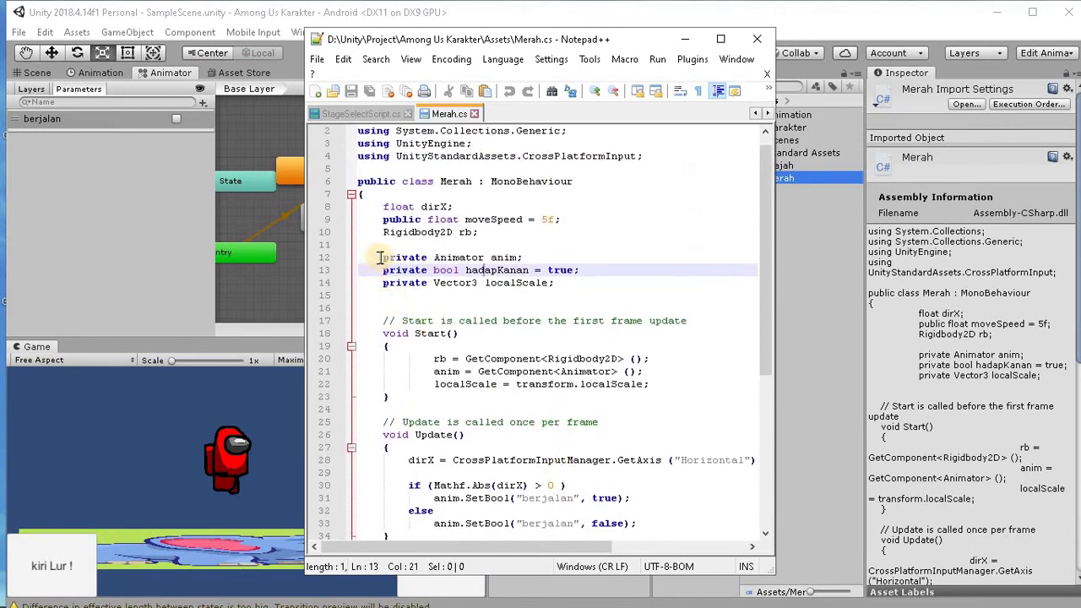
- Review the script's Start assignments, the berjalan check in Update and the facing-direction code in LateUpdate, then close the script
left_click_drag(380, 258, 572, 283)
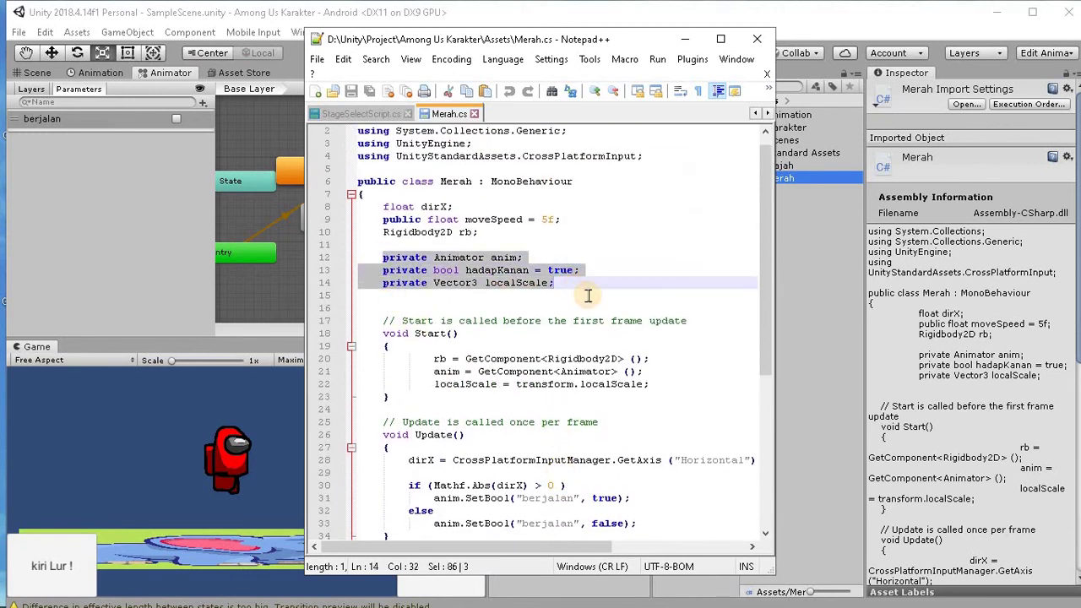
scroll(588, 294, "down", 2)
left_click_drag(432, 296, 667, 305)
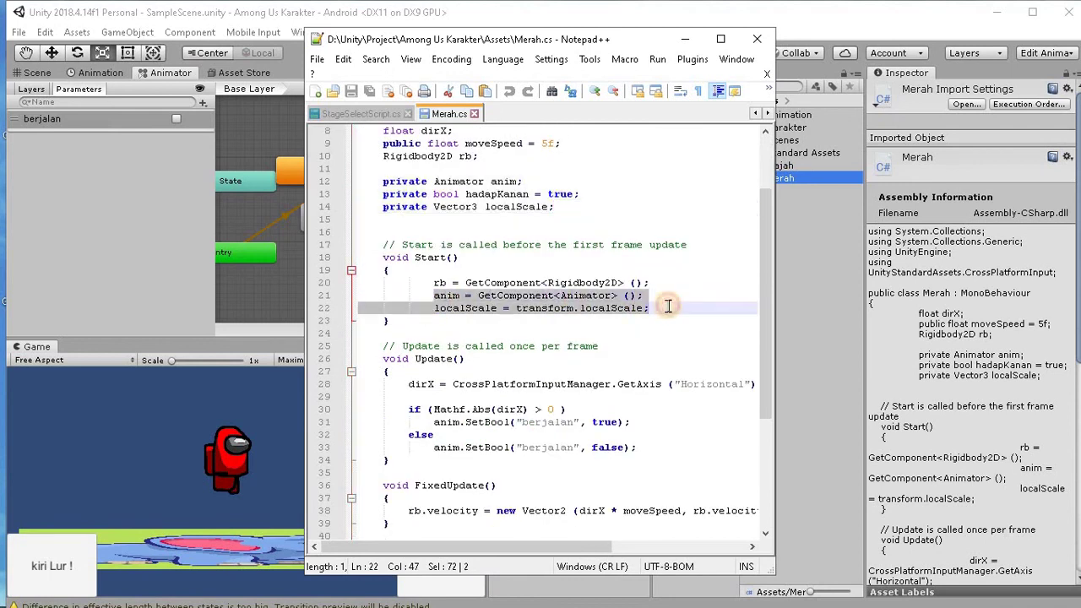
scroll(422, 258, "down", 4)
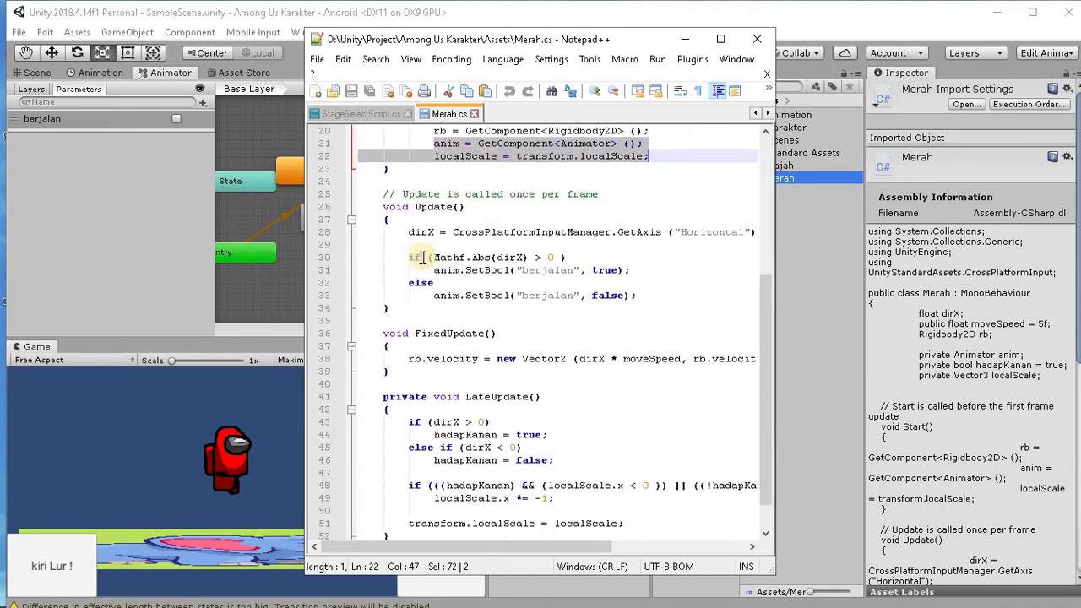
left_click_drag(407, 257, 638, 295)
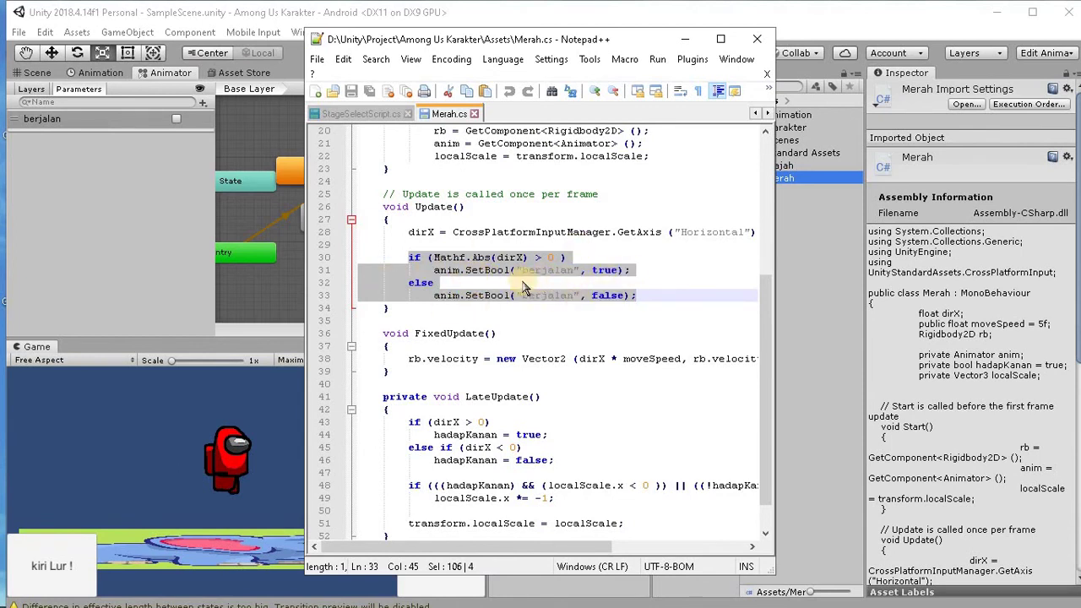
key("Up")
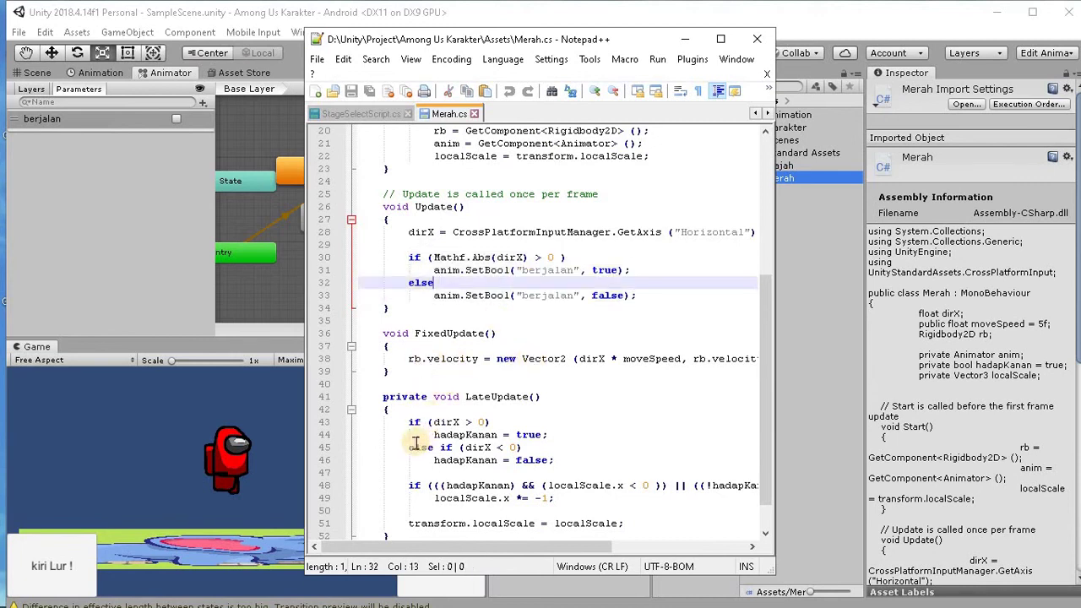
scroll(466, 435, "down", 1)
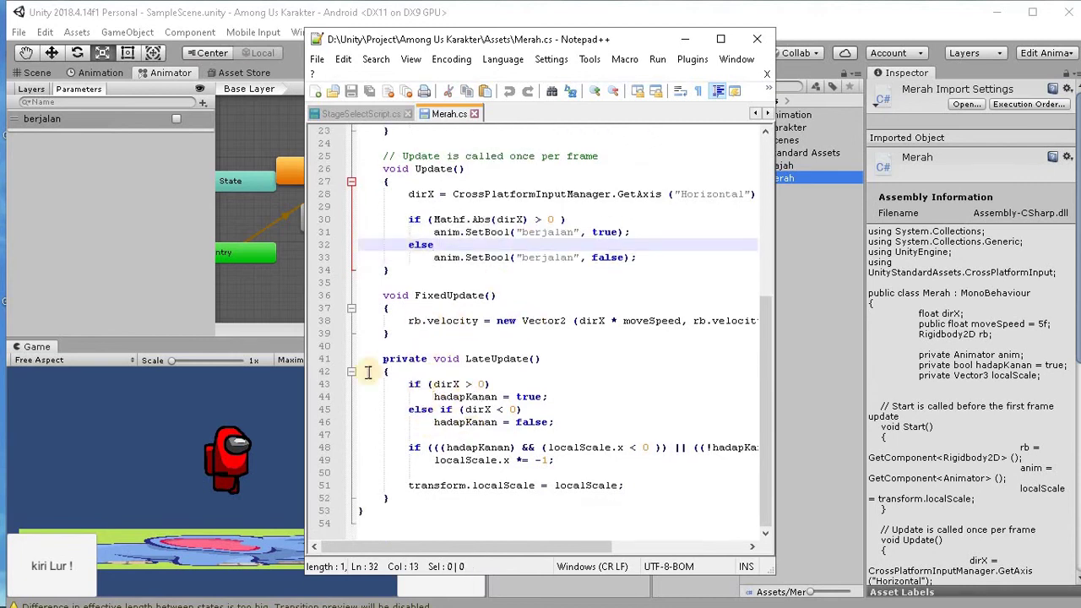
left_click_drag(407, 385, 623, 485)
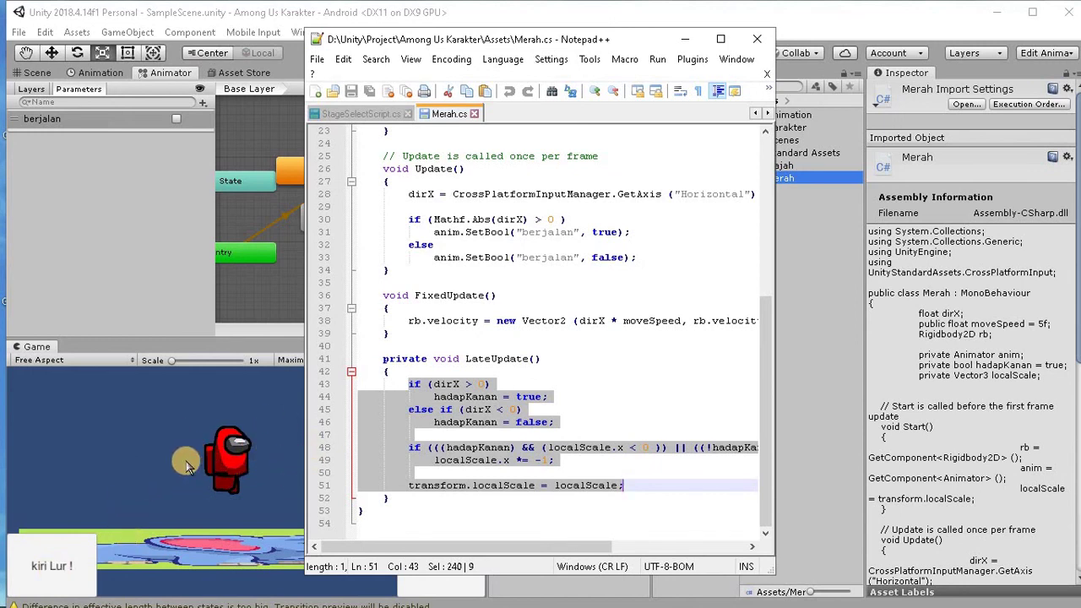
left_click(464, 382)
scroll(490, 311, "up", 6)
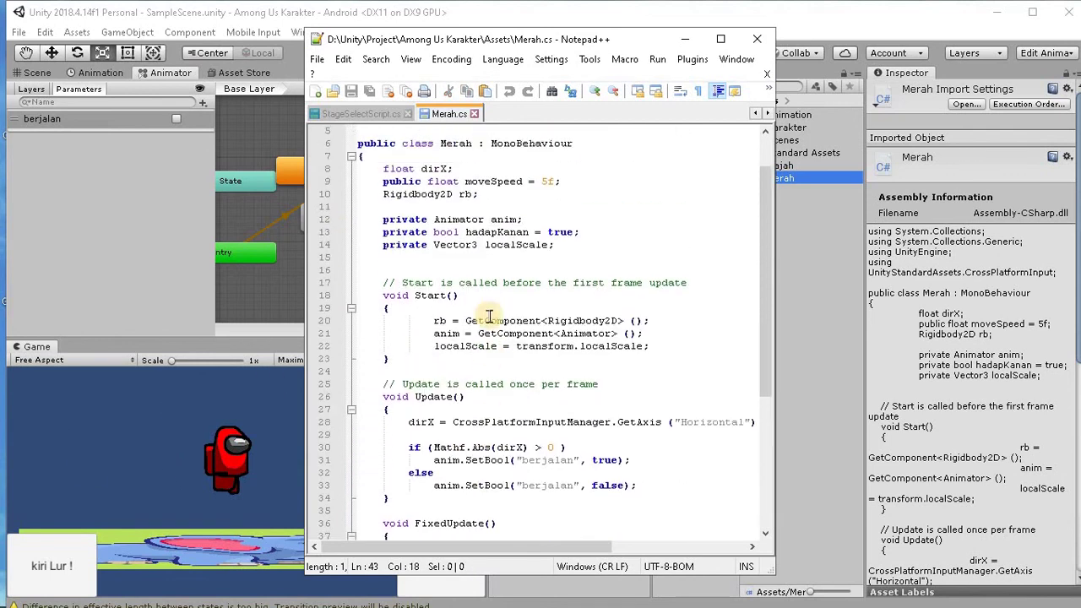
scroll(489, 317, "up", 2)
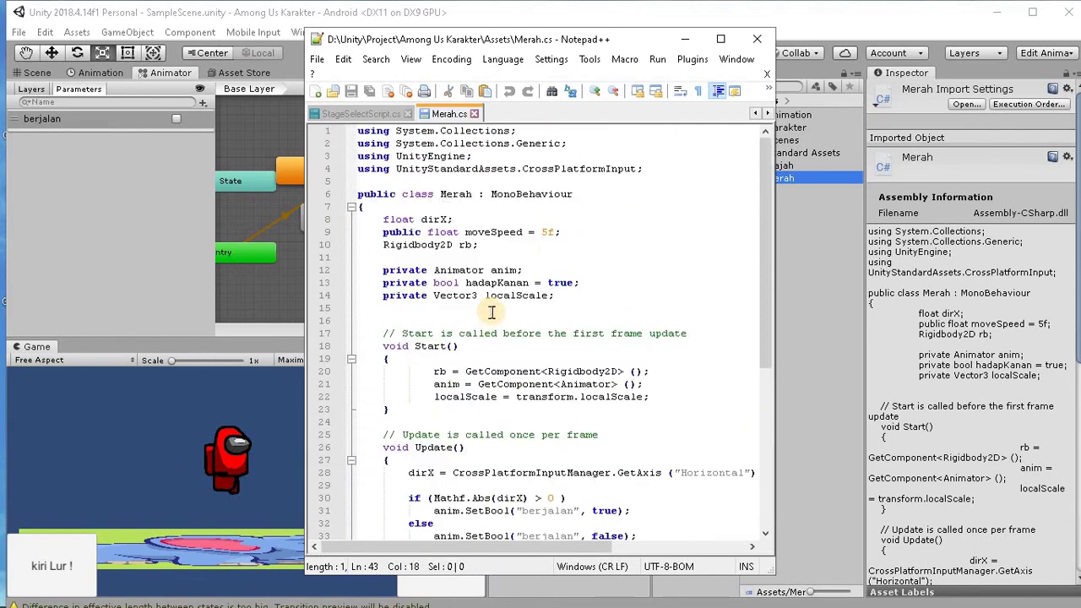
left_click(758, 44)
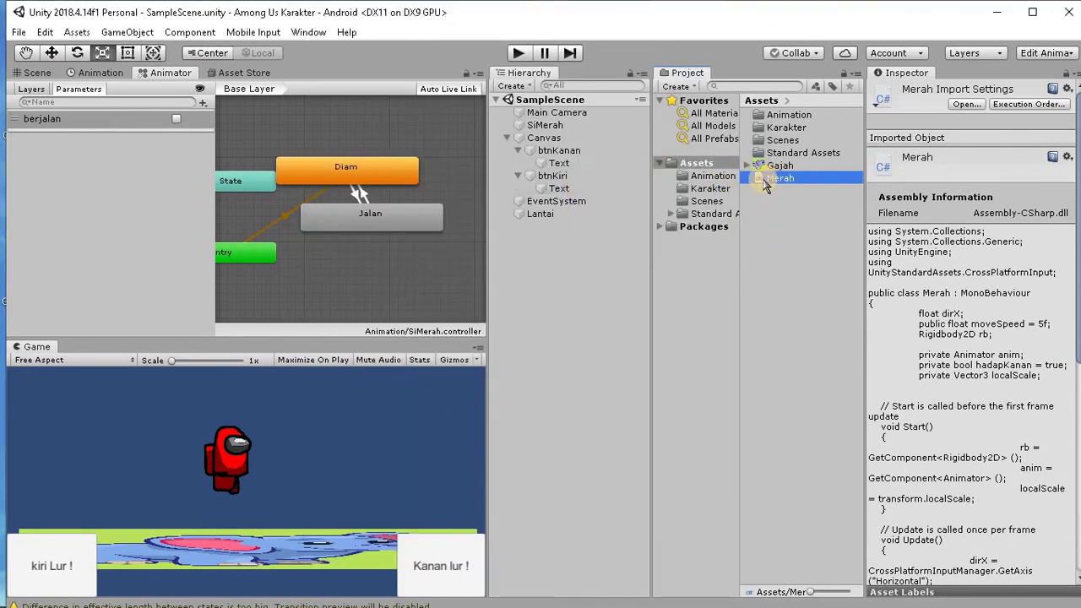
- Select SiMerah, start play mode and walk the character right and left with the on-screen Kanan lur ! and kiri Lur ! controls
left_click(545, 125)
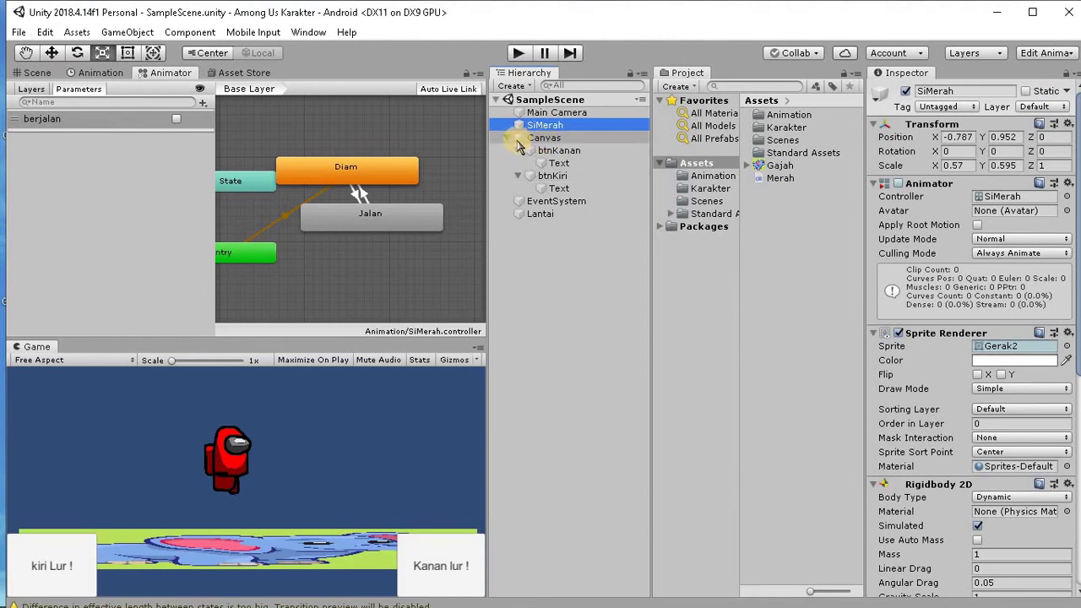
left_click(520, 53)
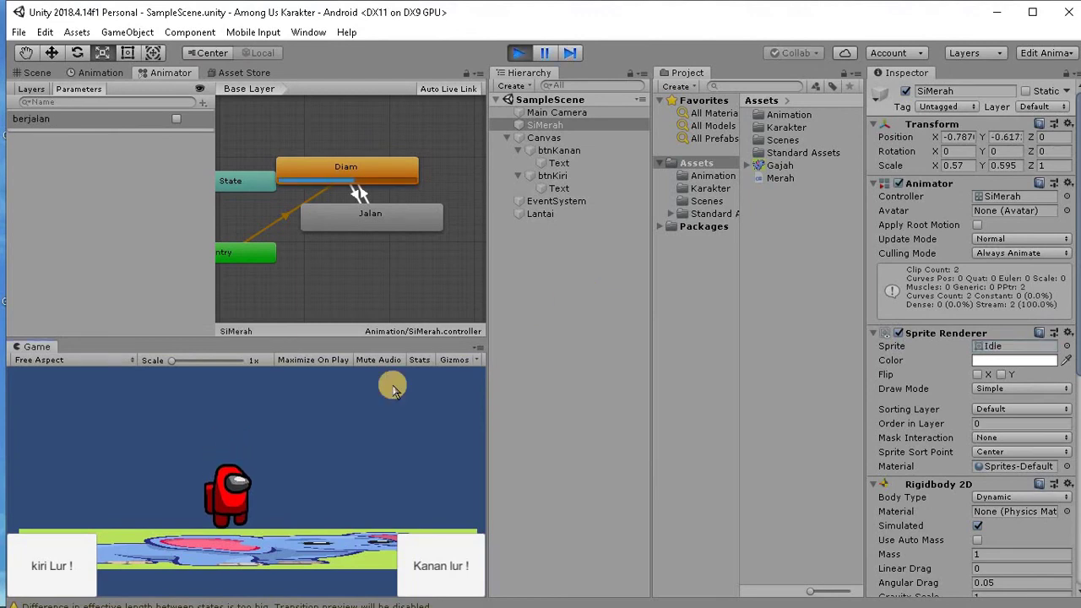
left_click(428, 568)
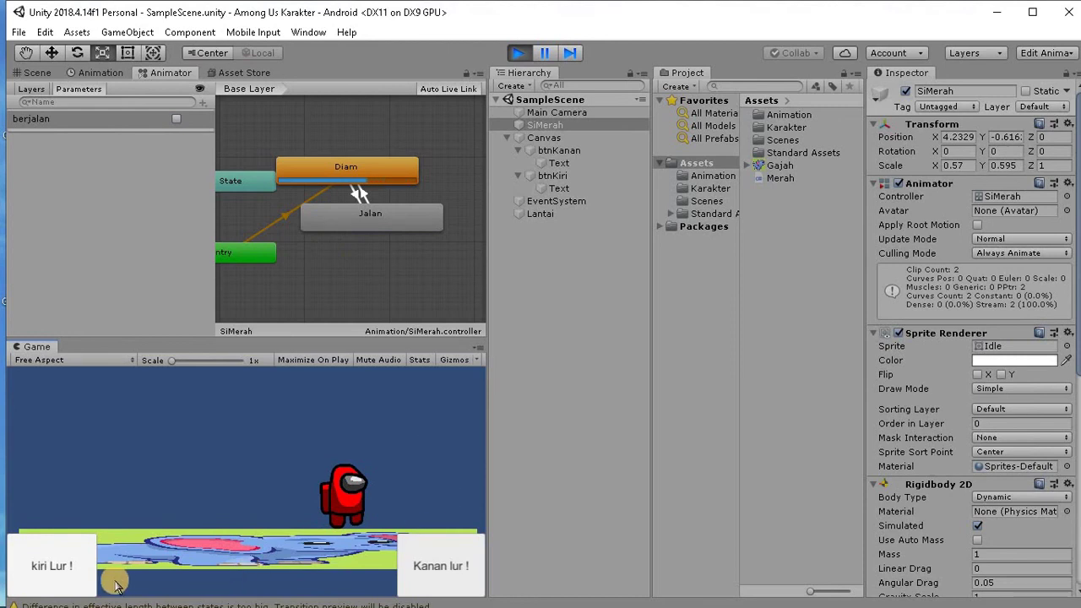
left_click(53, 567)
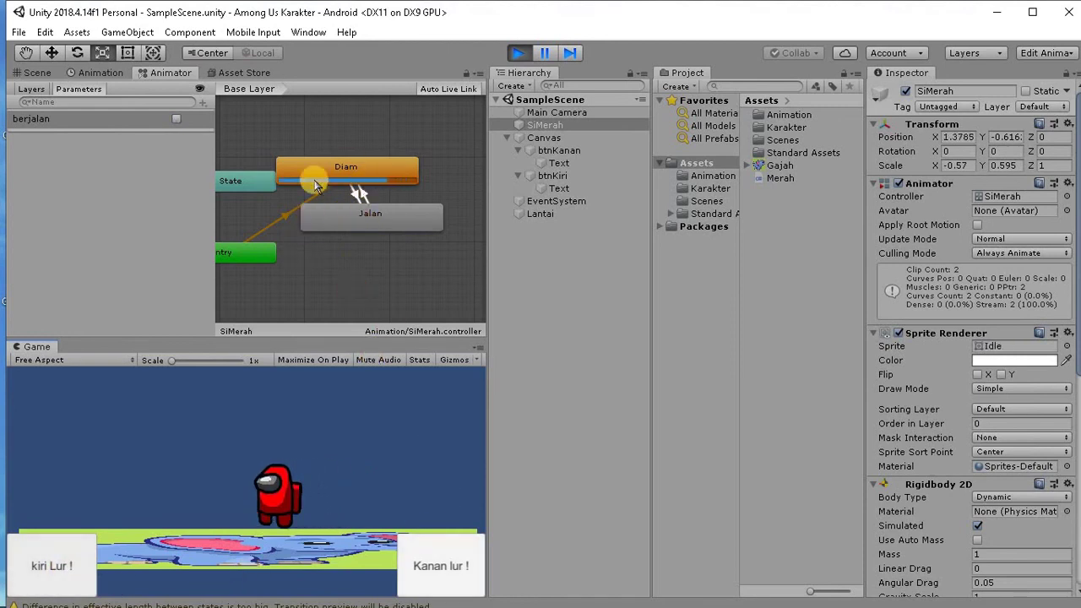
left_click(440, 568)
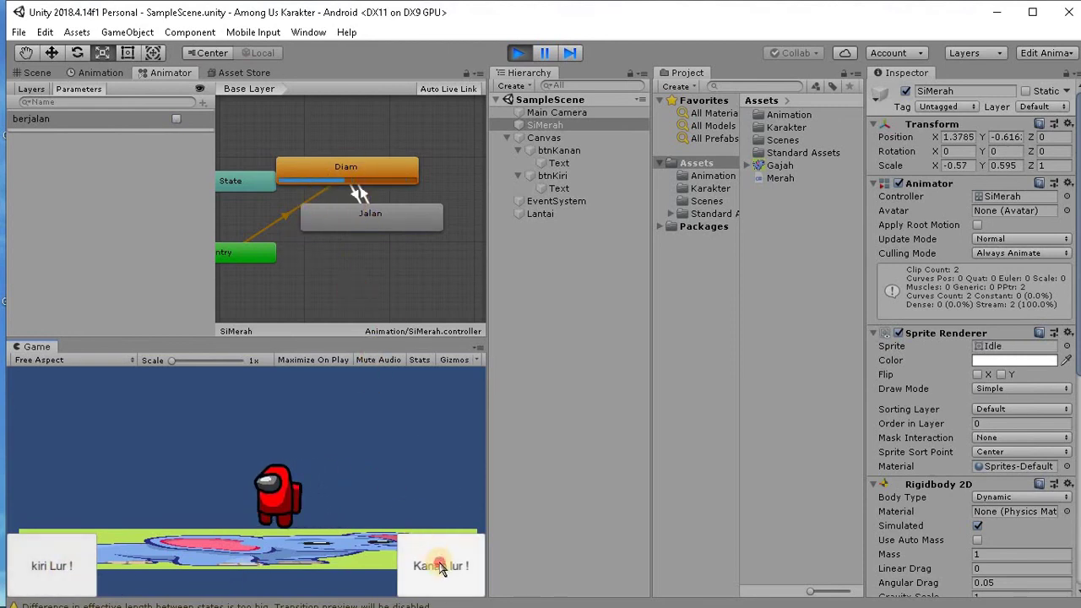
left_click(80, 566)
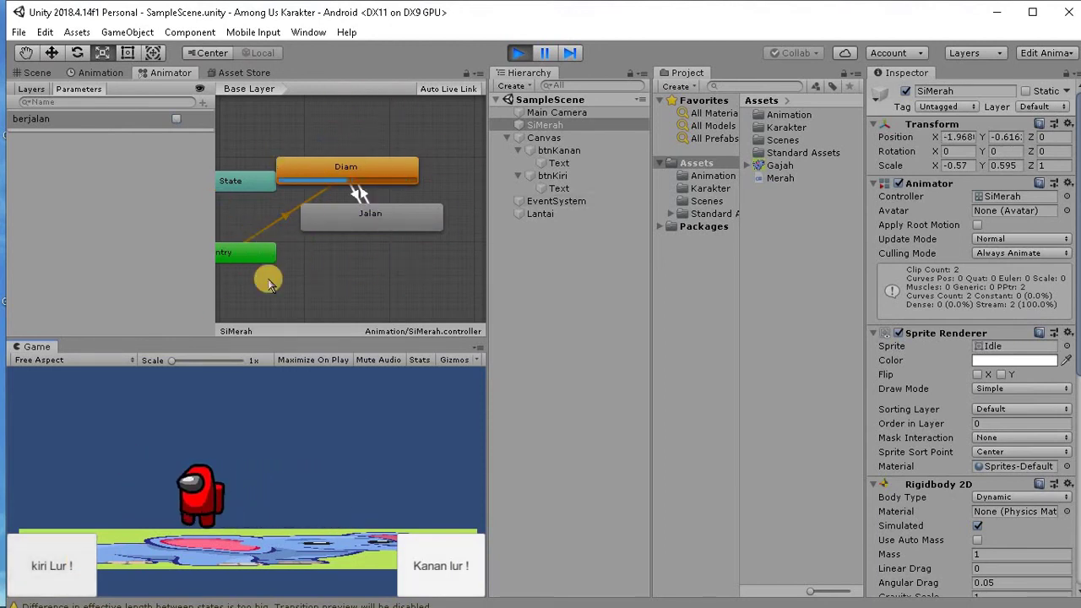
left_click(442, 554)
- Walk SiMerah left and right in sustained stretches to check the switching between Diam and Jalan in the animator graph
left_click_drag(68, 567, 42, 337)
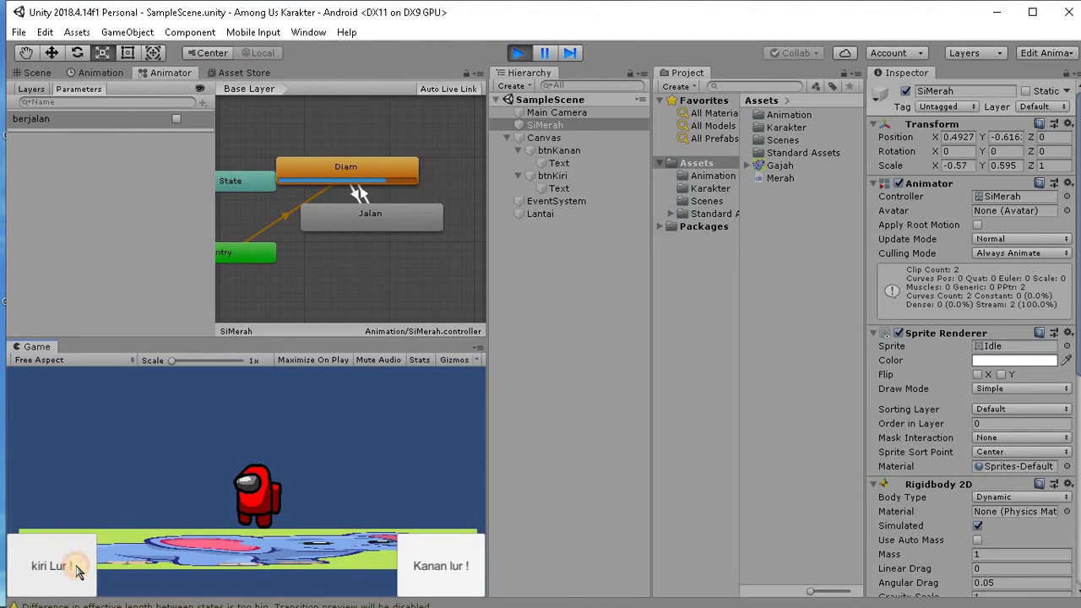
left_click_drag(76, 570, 105, 571)
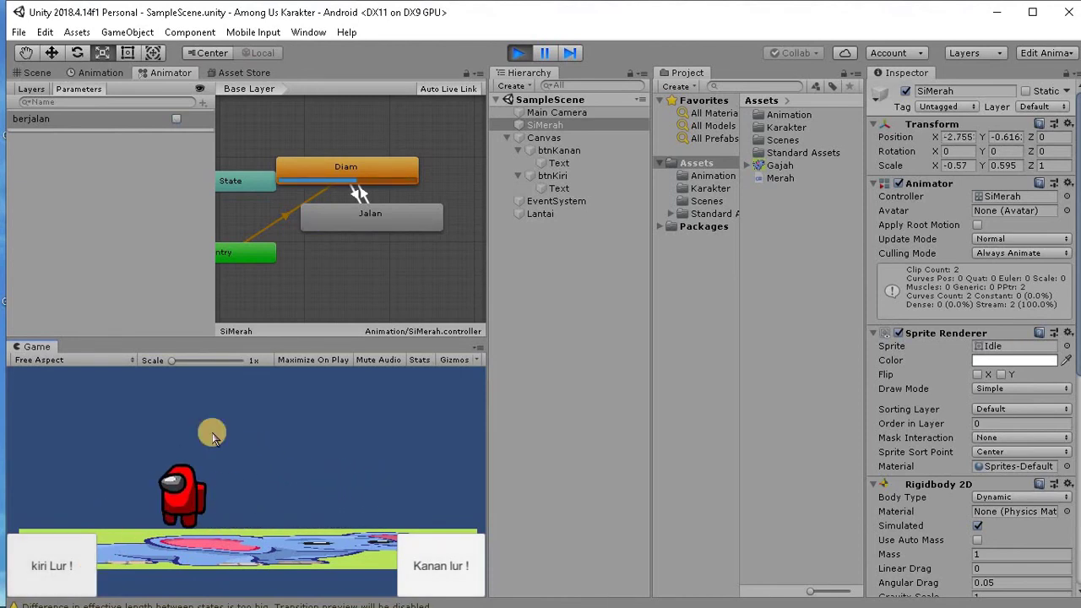
left_click_drag(445, 563, 413, 571)
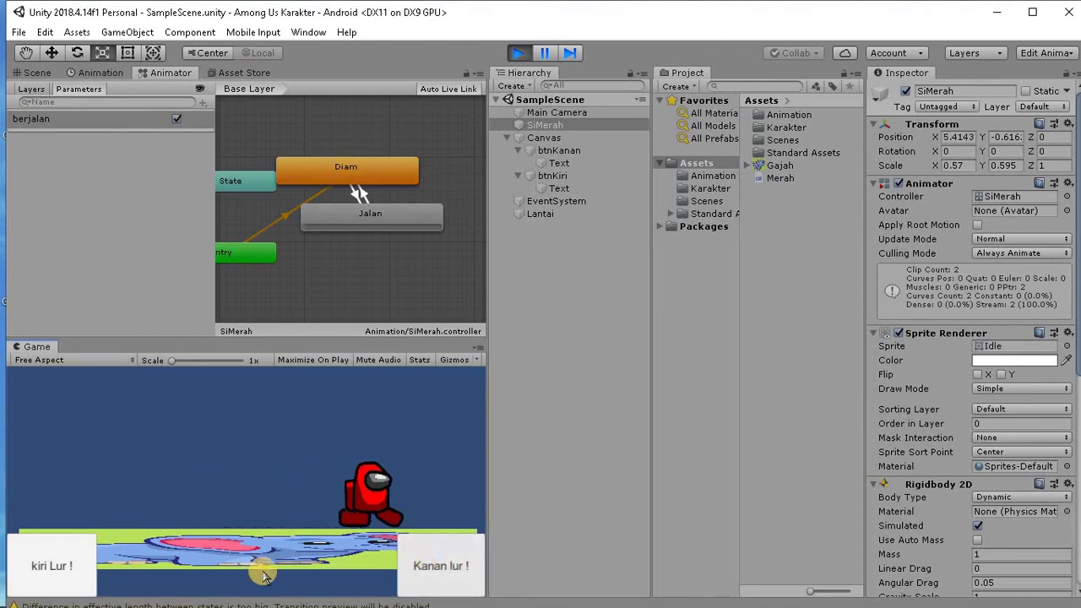
left_click_drag(65, 564, 68, 569)
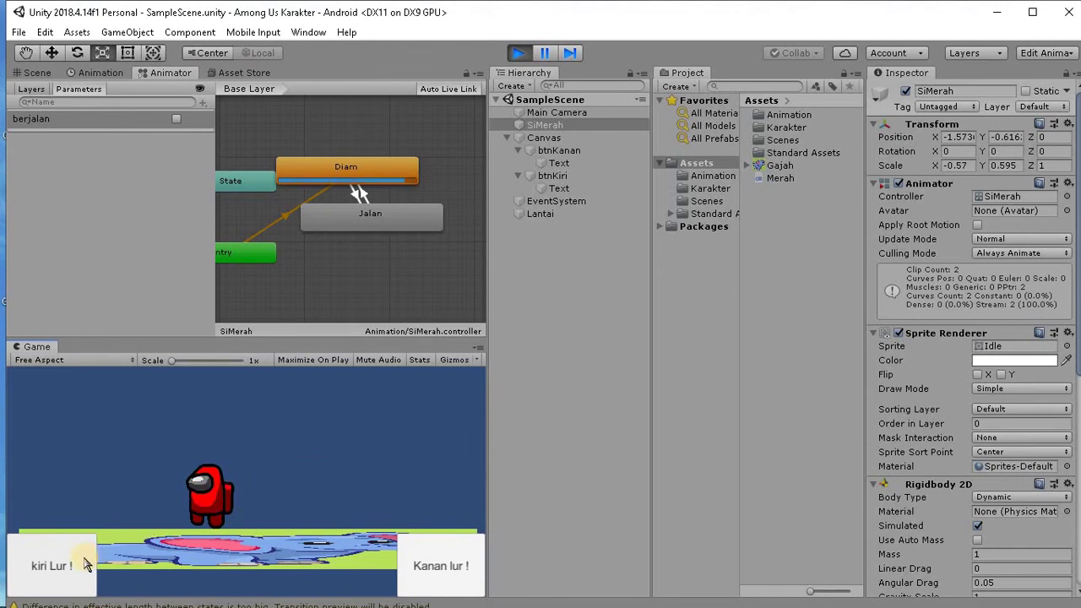
left_click_drag(85, 563, 243, 577)
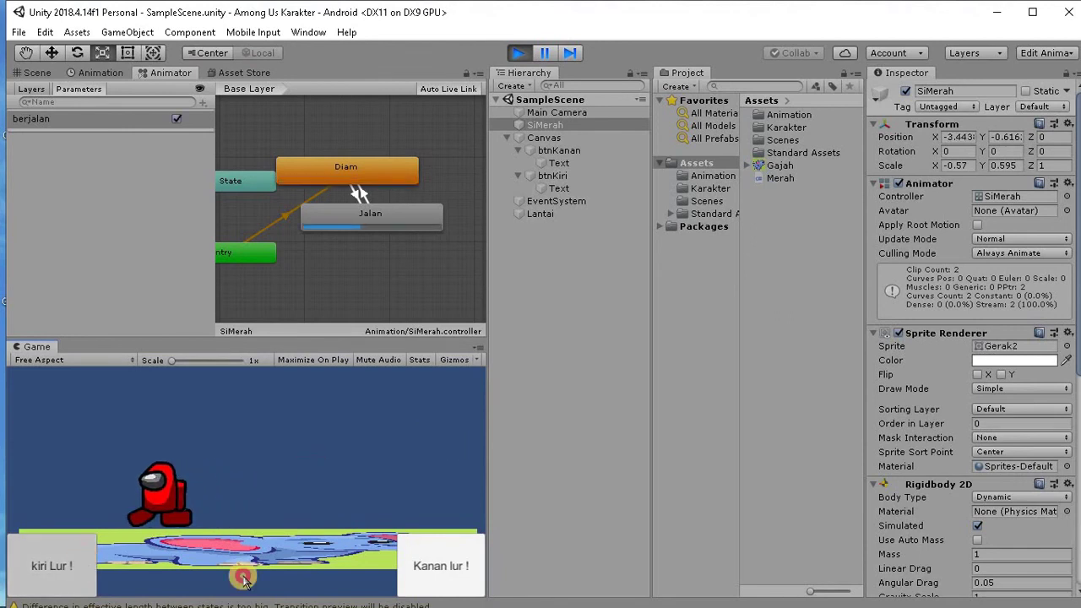
- Alternate SiMerah's walking direction repeatedly in the running game to check the sprite flipping and the walking animation
left_click(429, 582)
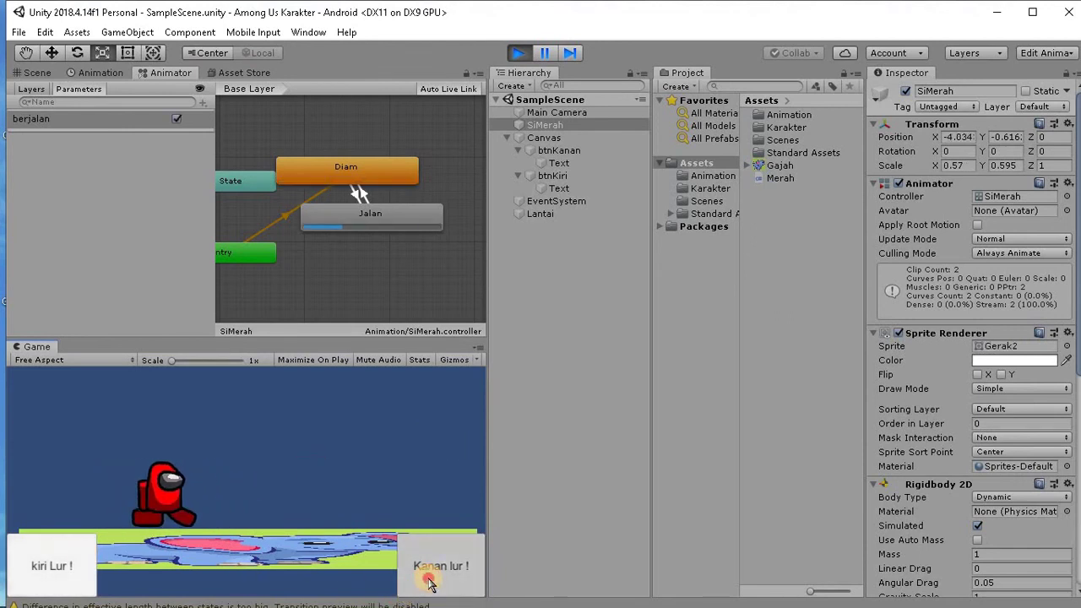
left_click(52, 564)
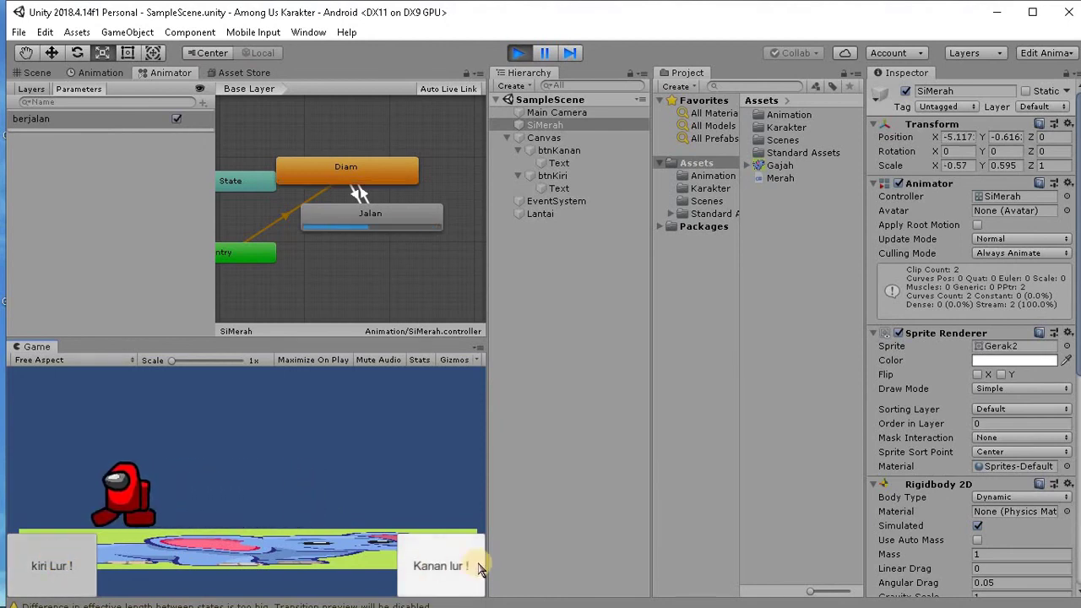
left_click(447, 564)
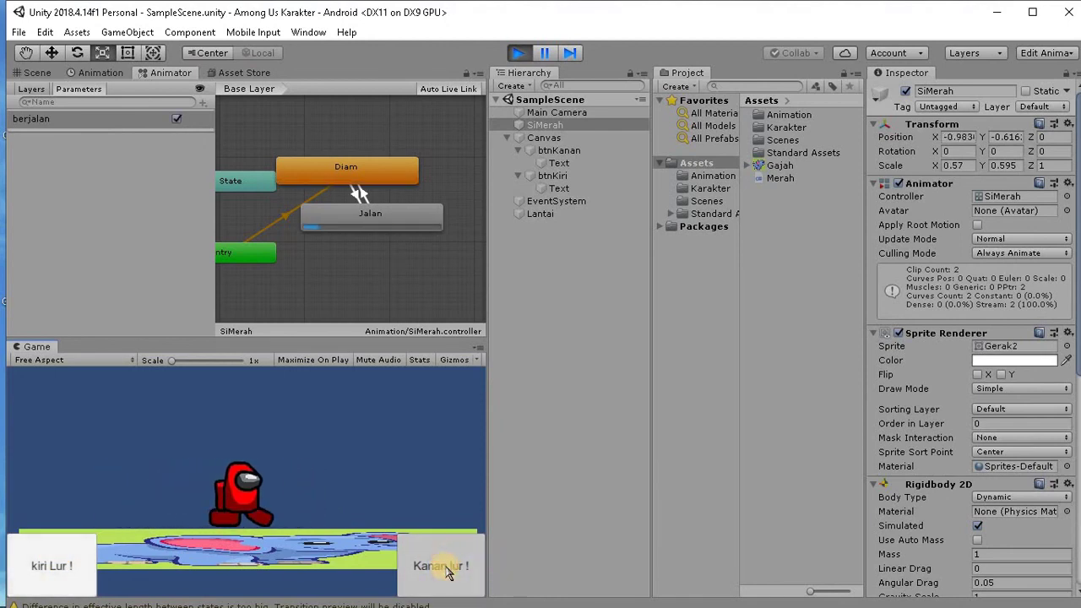
left_click(64, 566)
left_click(411, 580)
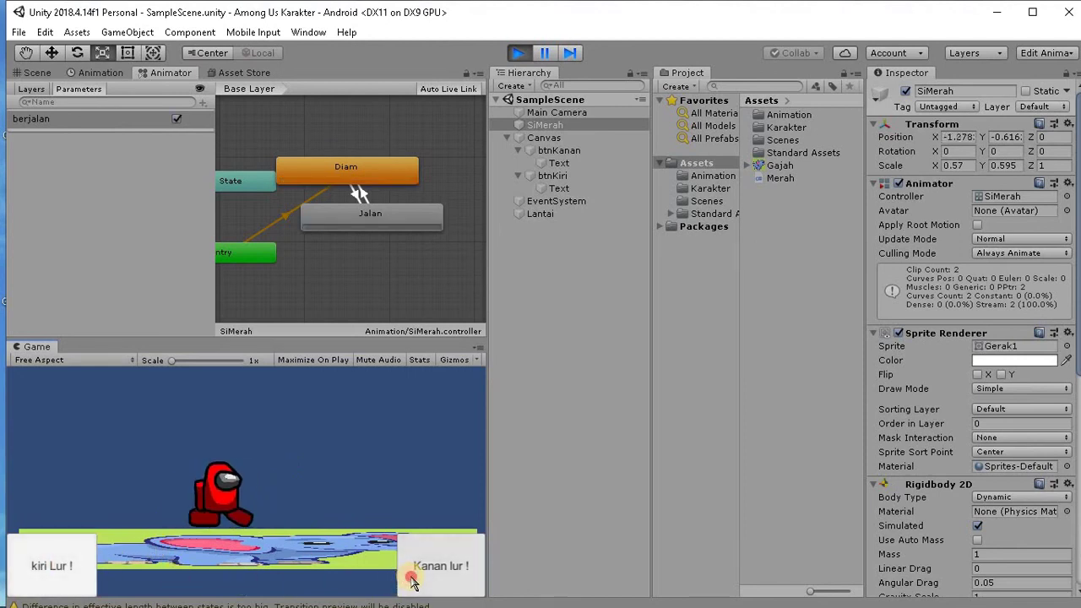
left_click(35, 558)
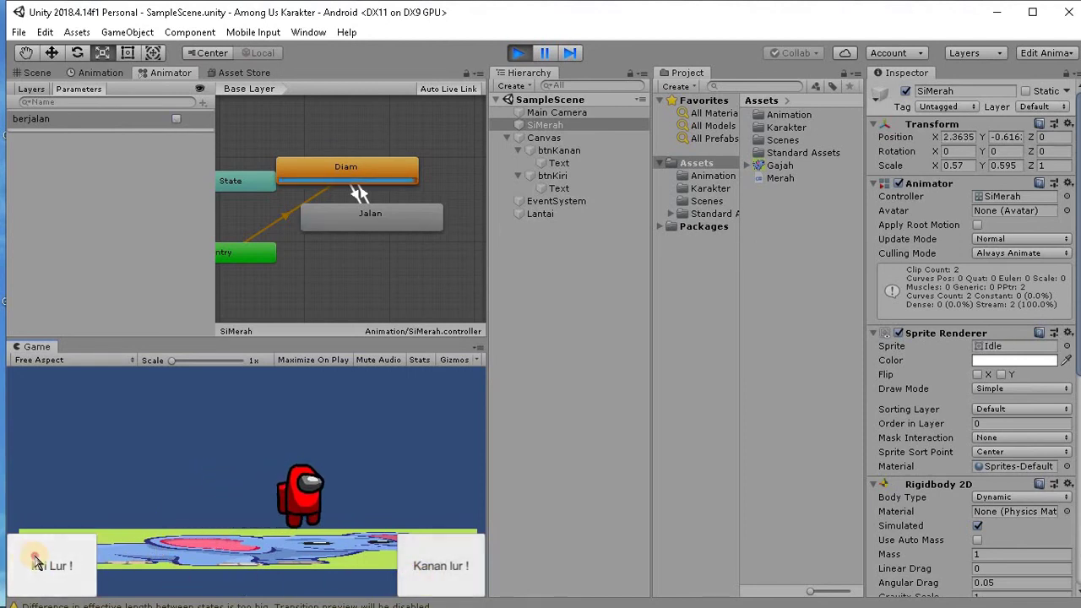